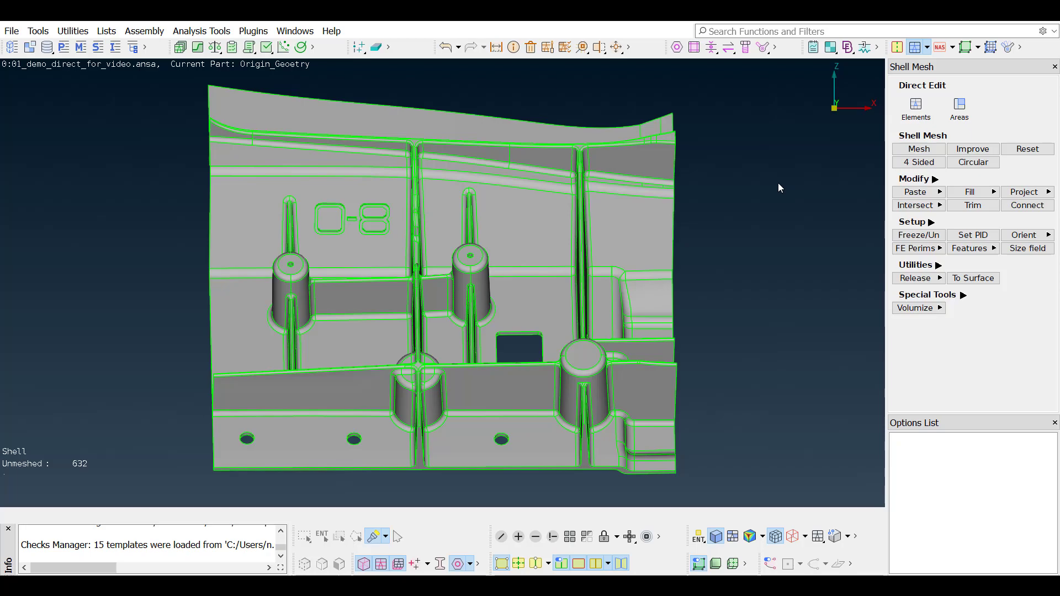
Run feature recognition on the part for Logos and Holes 3D only
left_click(198, 46)
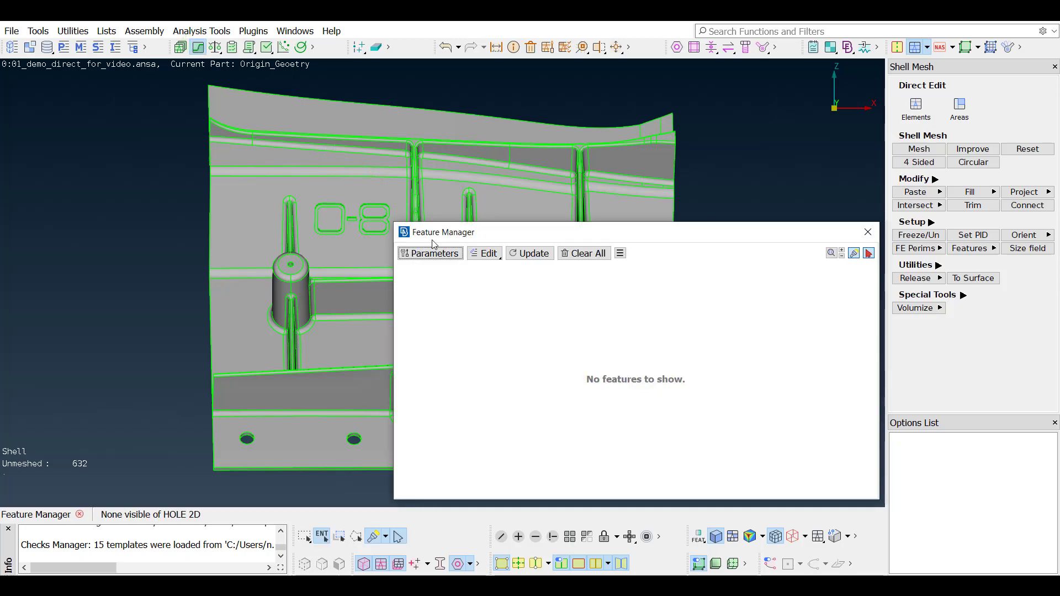
left_click(435, 254)
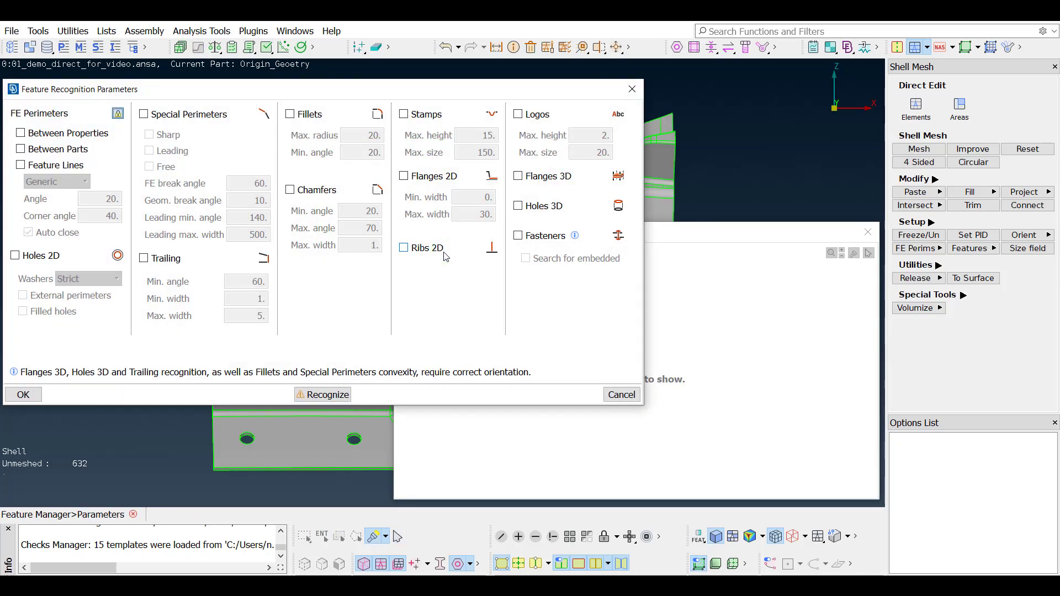
left_click(531, 114)
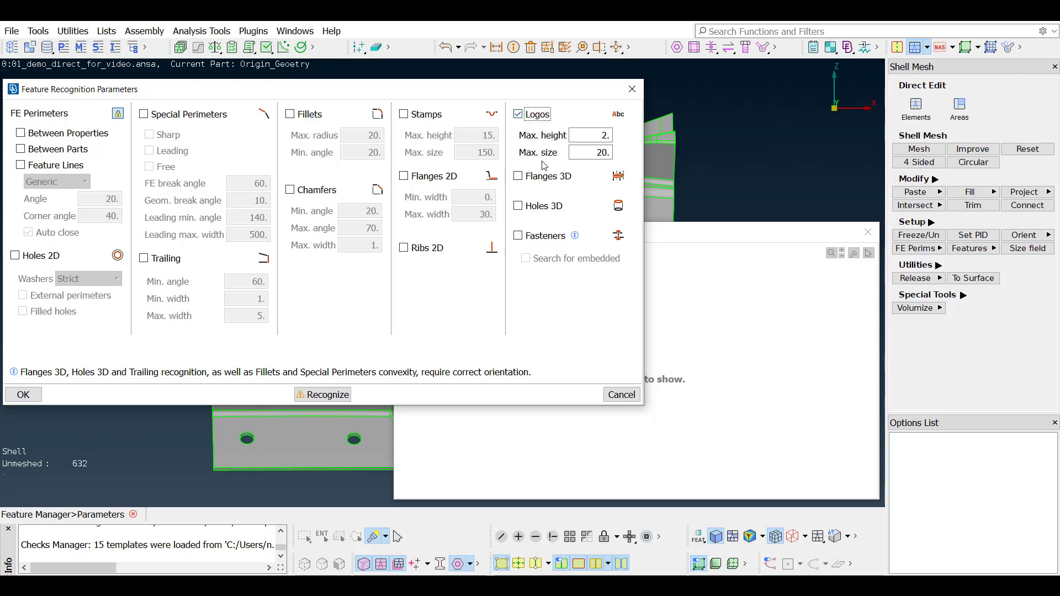
left_click(547, 208)
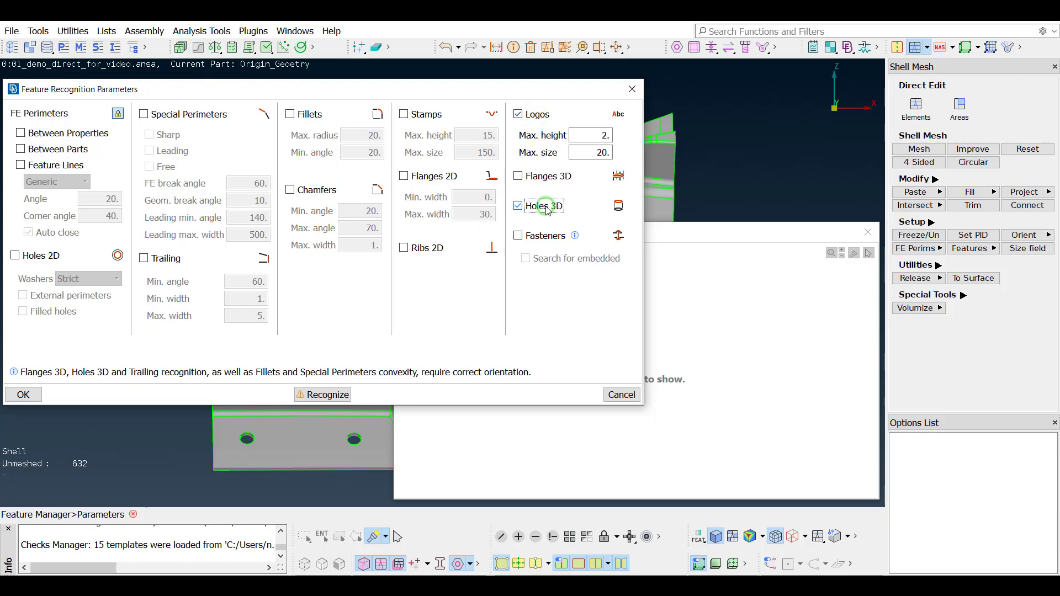
left_click(325, 395)
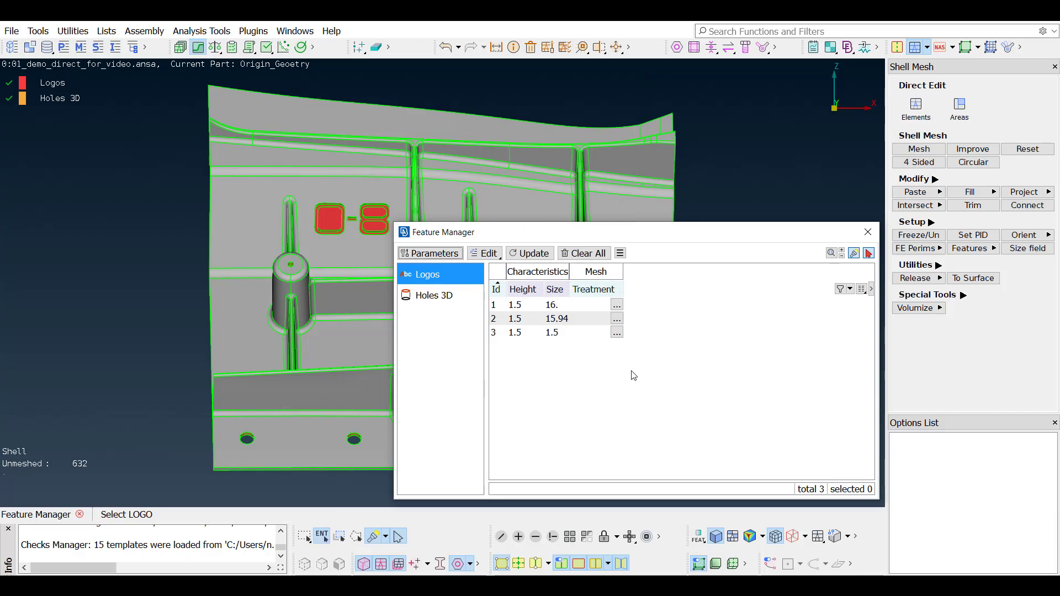
Remove all the recognized logo features from the geometry
left_click_drag(632, 371, 524, 306)
right_click(524, 315)
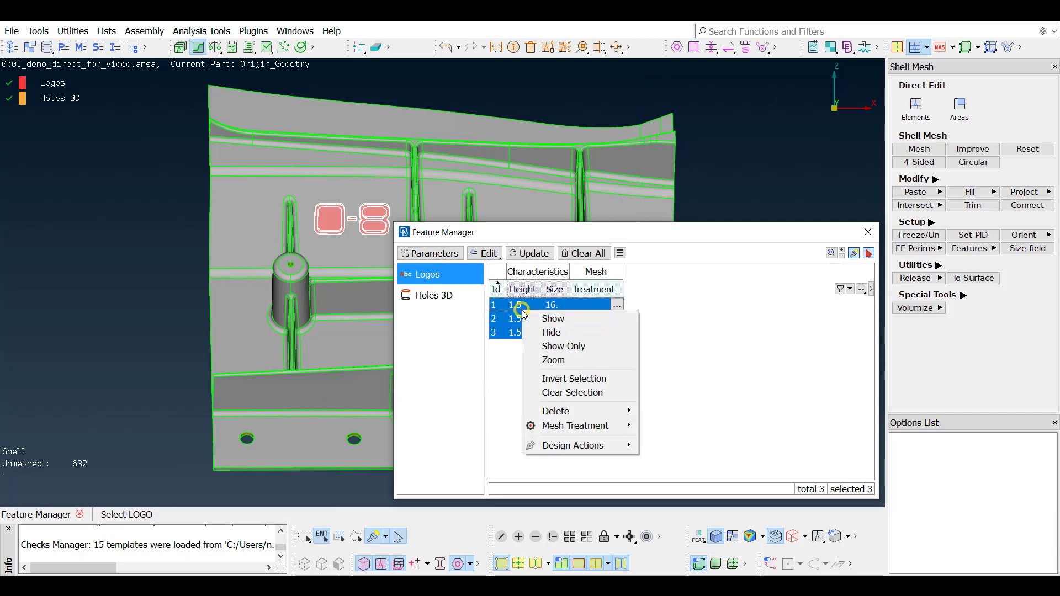
mouse_move(565, 447)
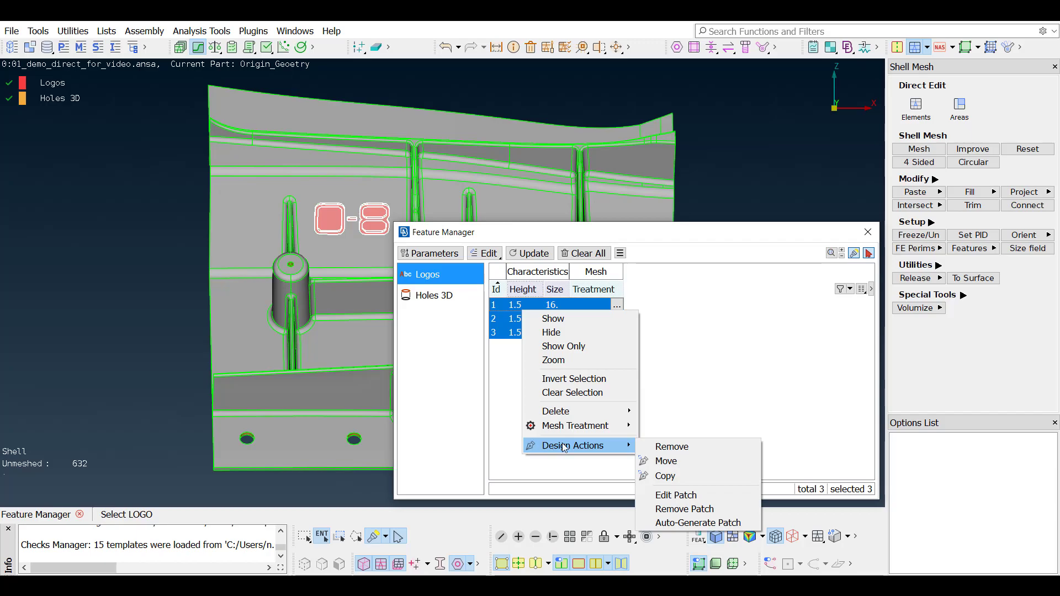
left_click(650, 447)
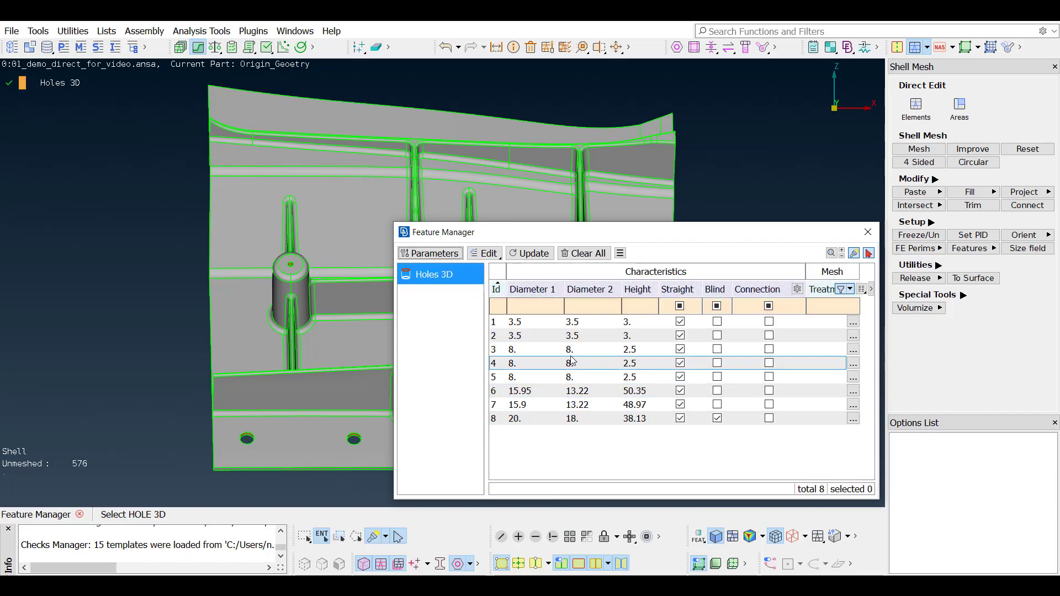
Filter the 3D holes to Diameter 1 <5 and remove the matching holes with the default fill settings
left_click(553, 308)
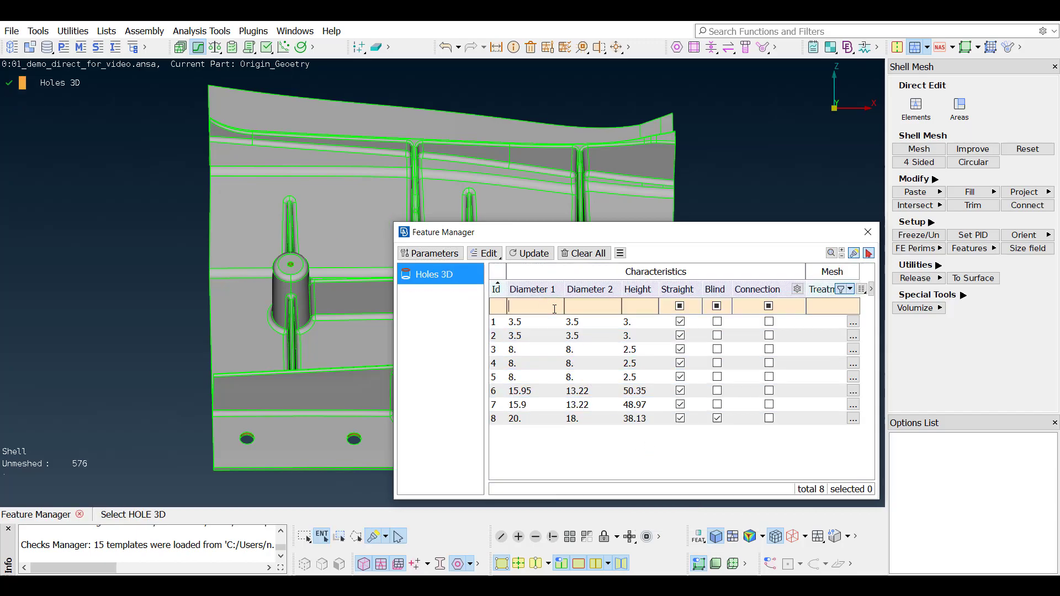
type("<5")
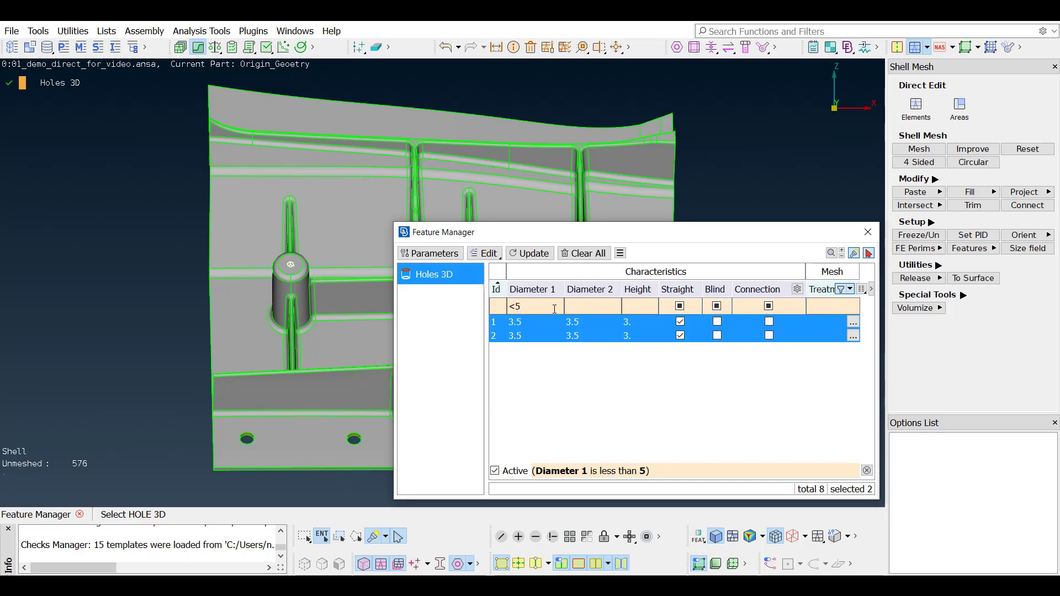
right_click(551, 331)
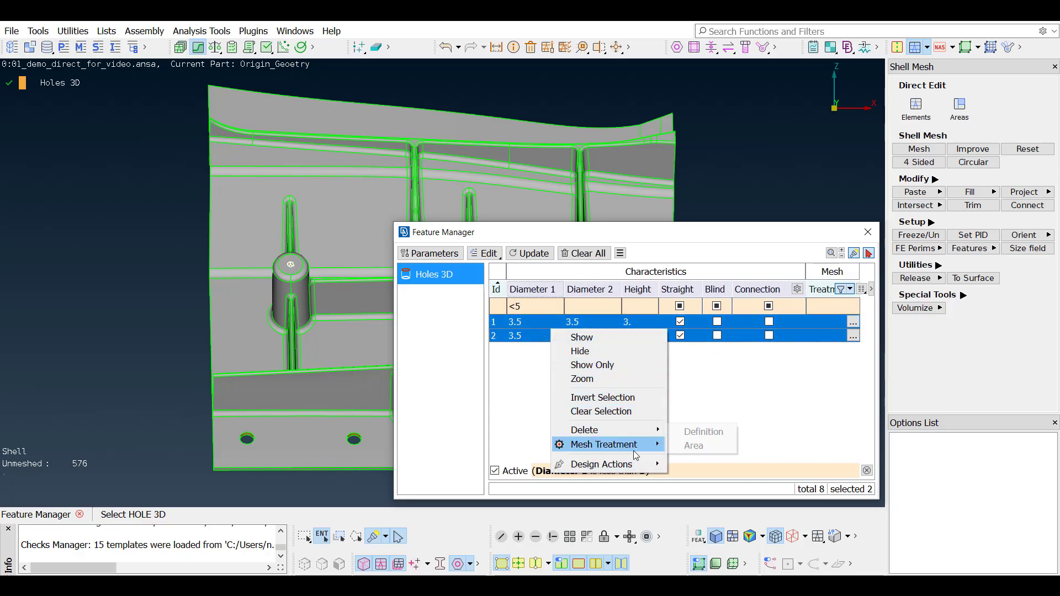
mouse_move(645, 465)
left_click(700, 466)
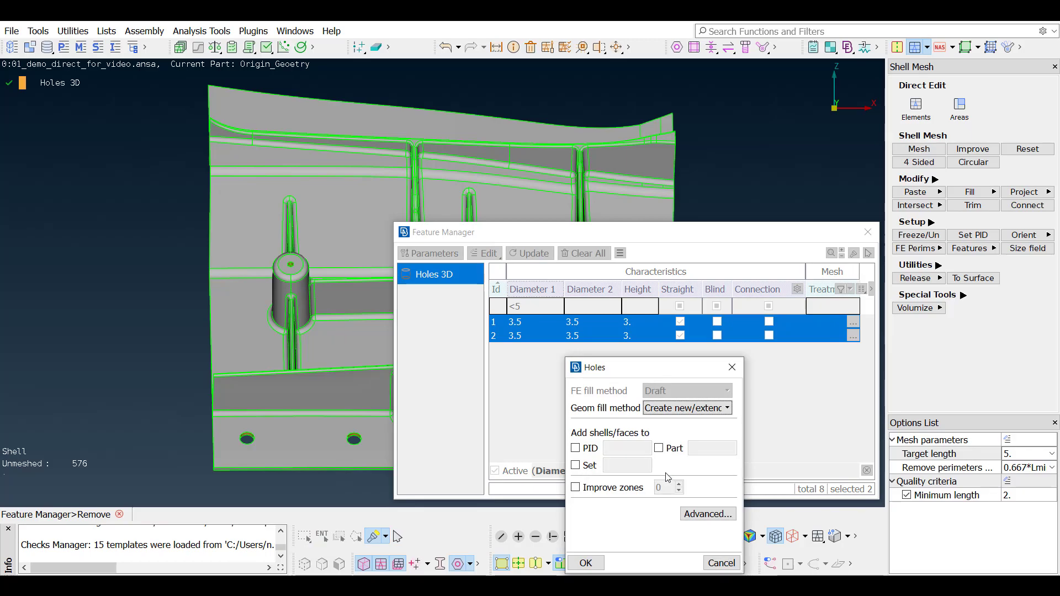
left_click(585, 564)
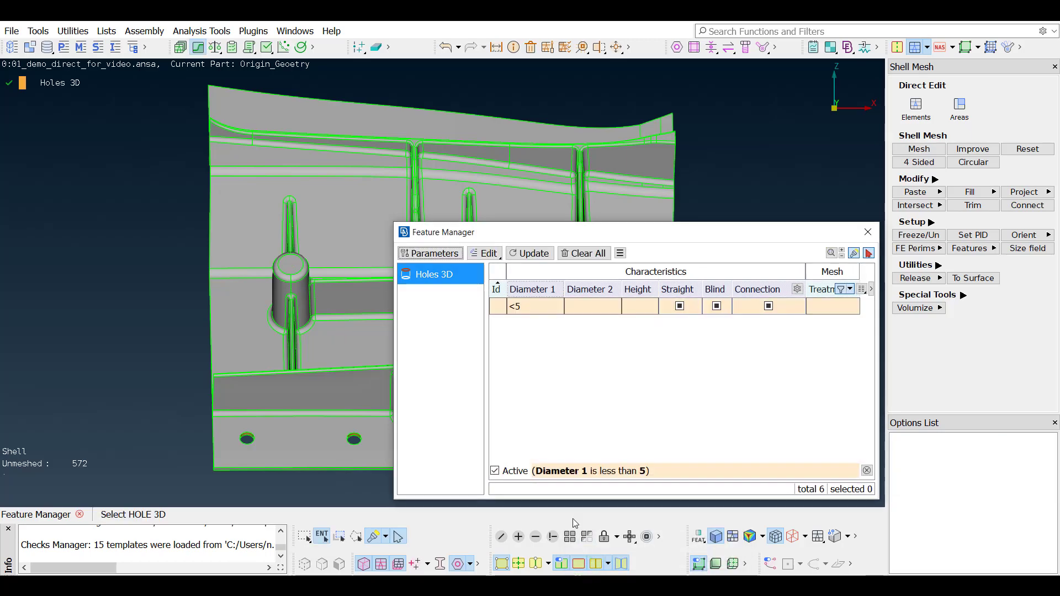
Execute the Geometry check on the visible model and close the Checks Manager
left_click(267, 48)
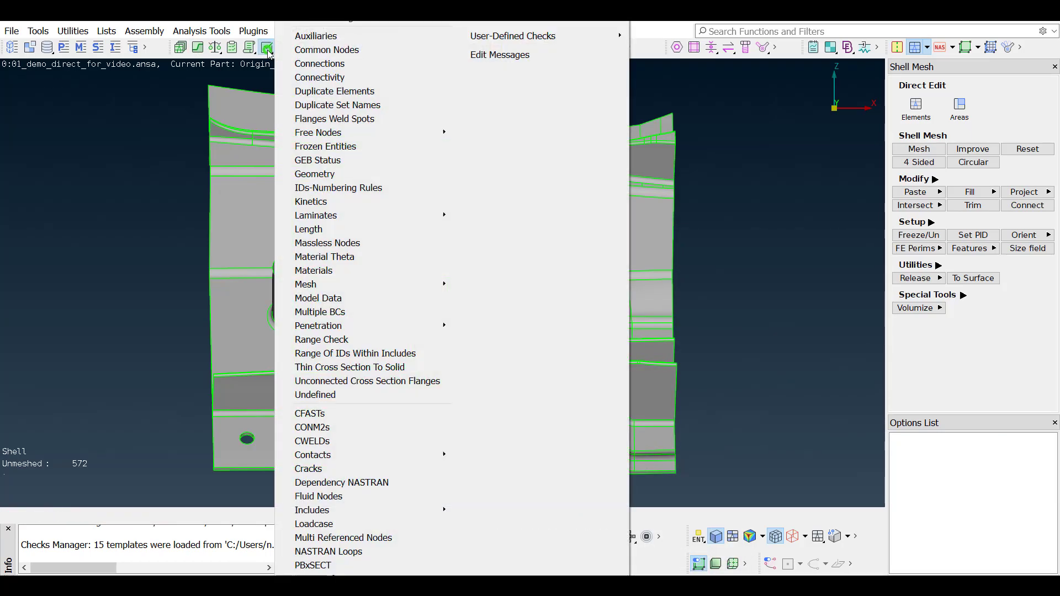
left_click(325, 175)
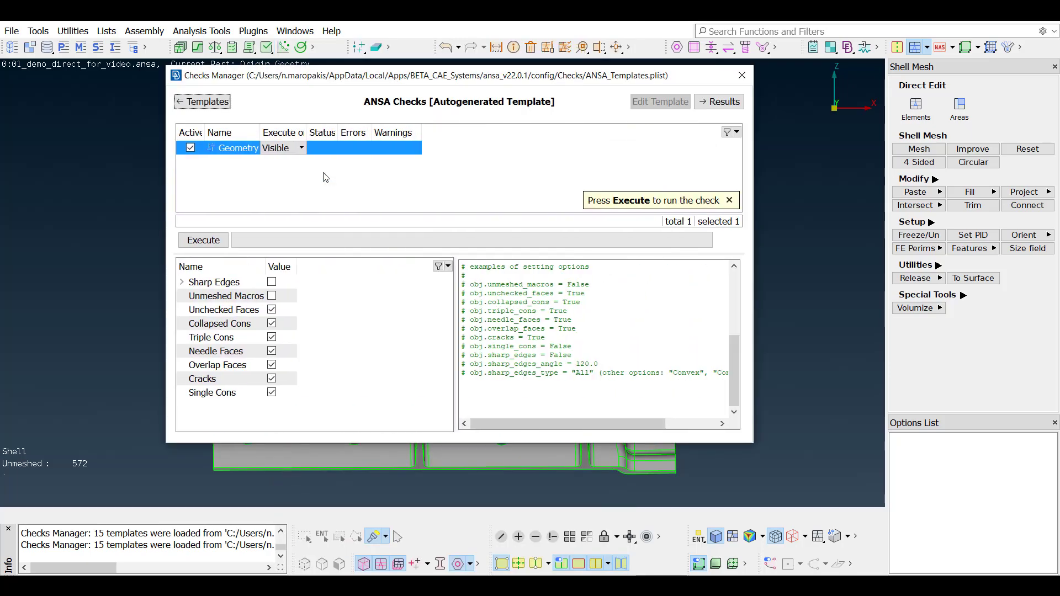
left_click(230, 244)
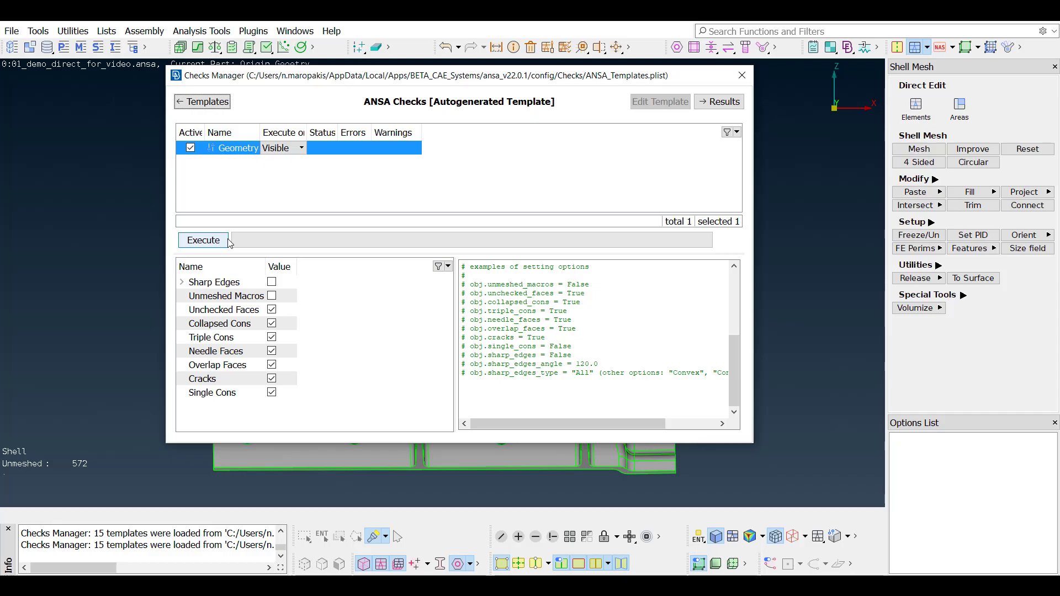
left_click(231, 243)
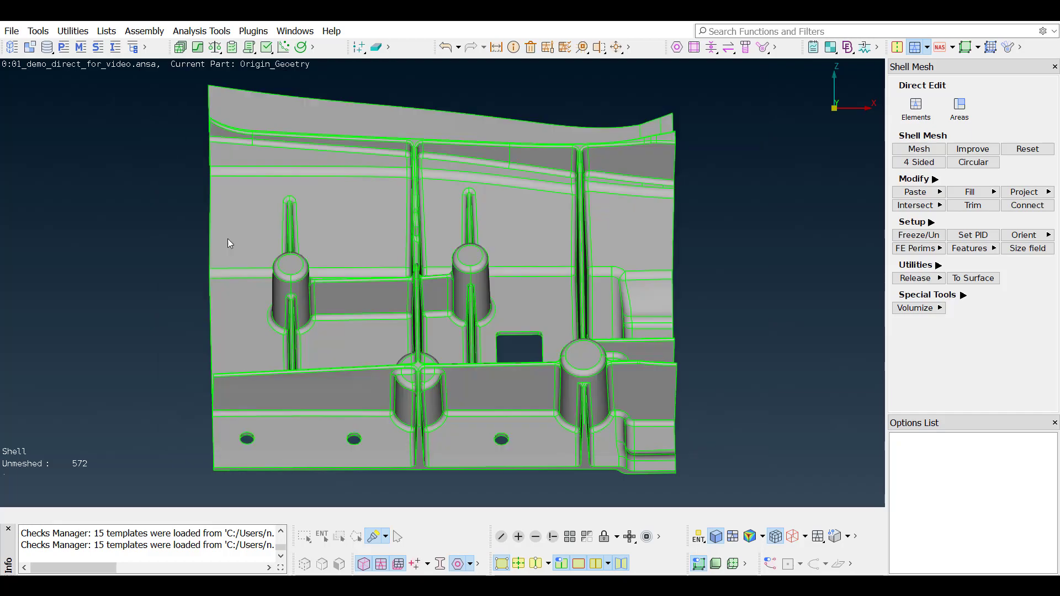
Switch to the Middle Mesh module and open the automatic middle-mesh generator with the Casting method
left_click(930, 50)
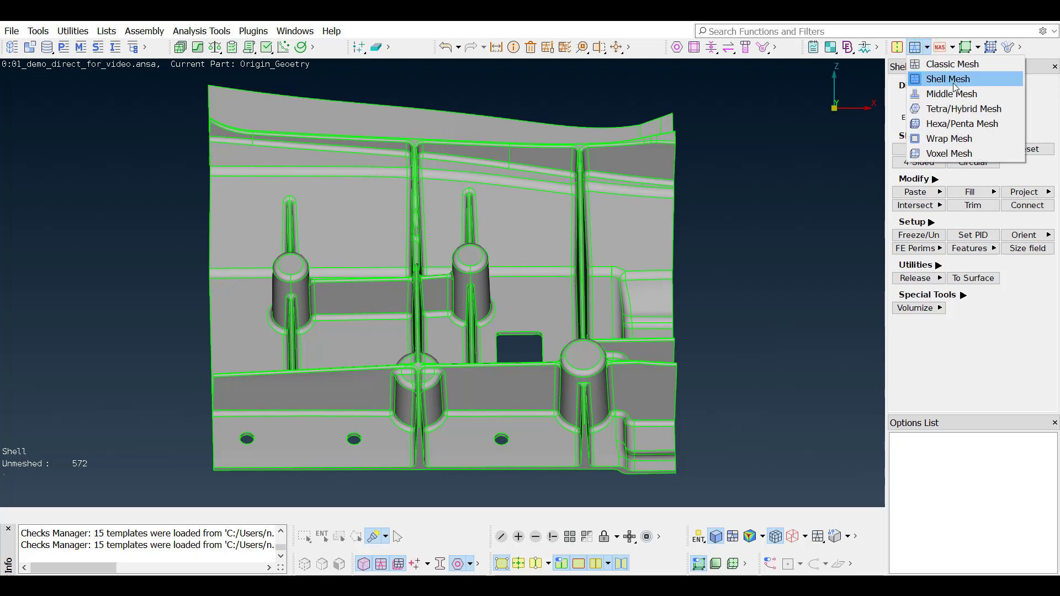
left_click(953, 79)
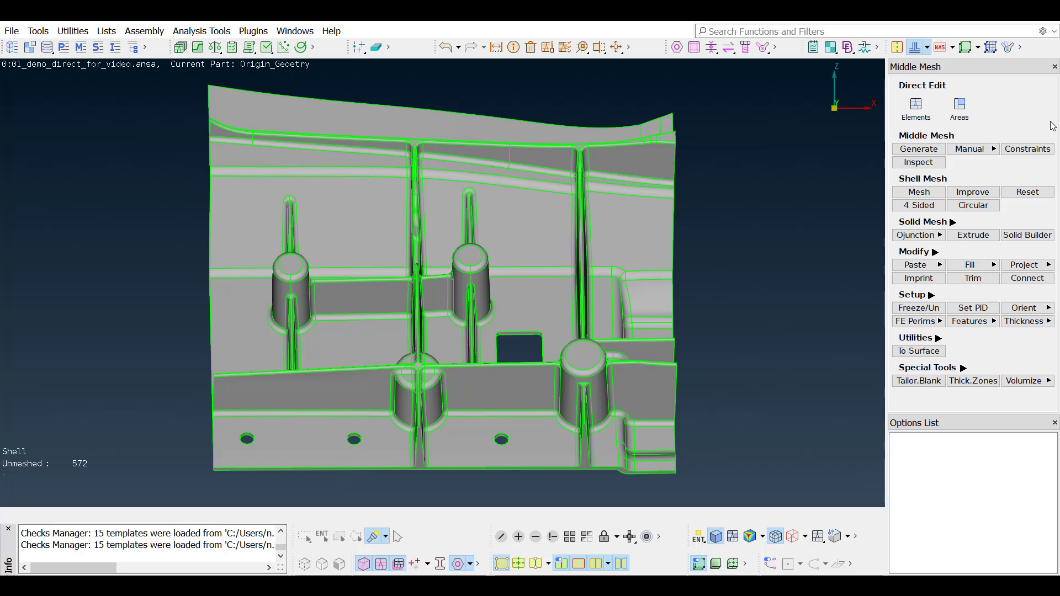
left_click(907, 155)
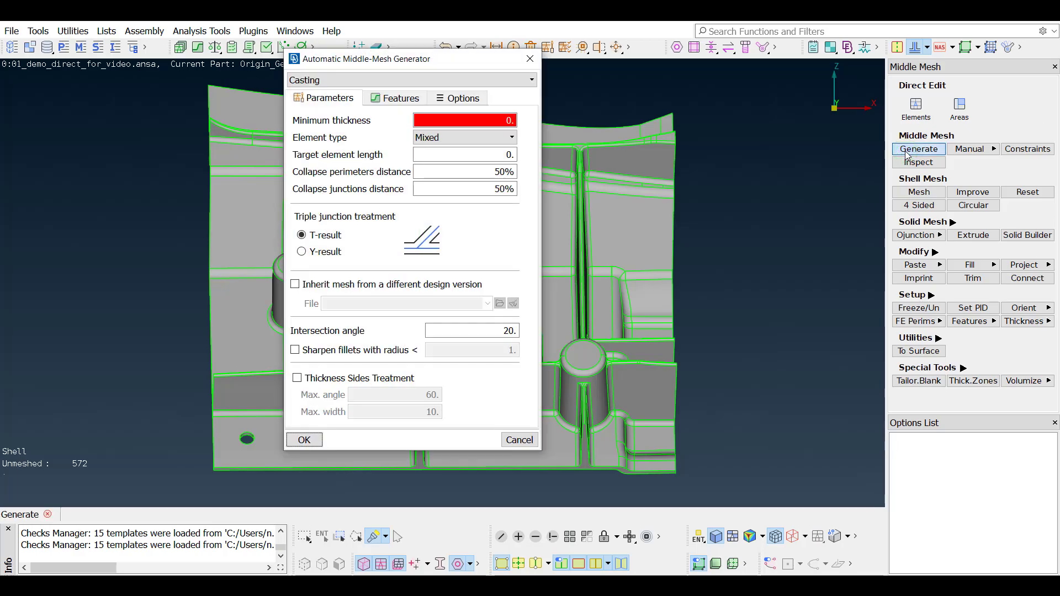
left_click(532, 81)
left_click(528, 89)
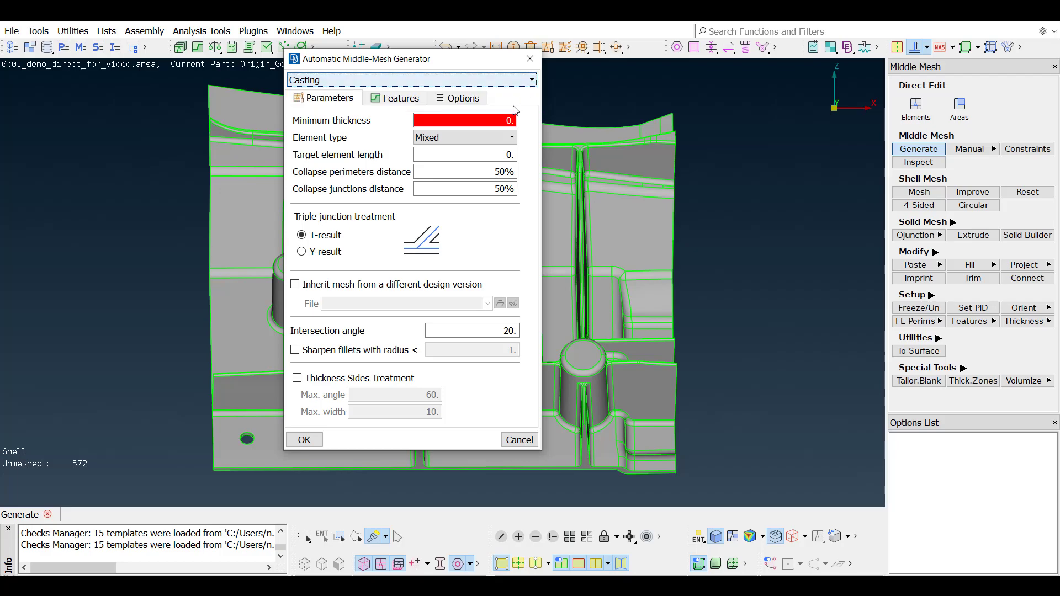
Set the minimum thickness to 1, target element length to 5, and both collapse distances (perimeters and junctions) to 2
left_click_drag(502, 119, 519, 120)
type("1")
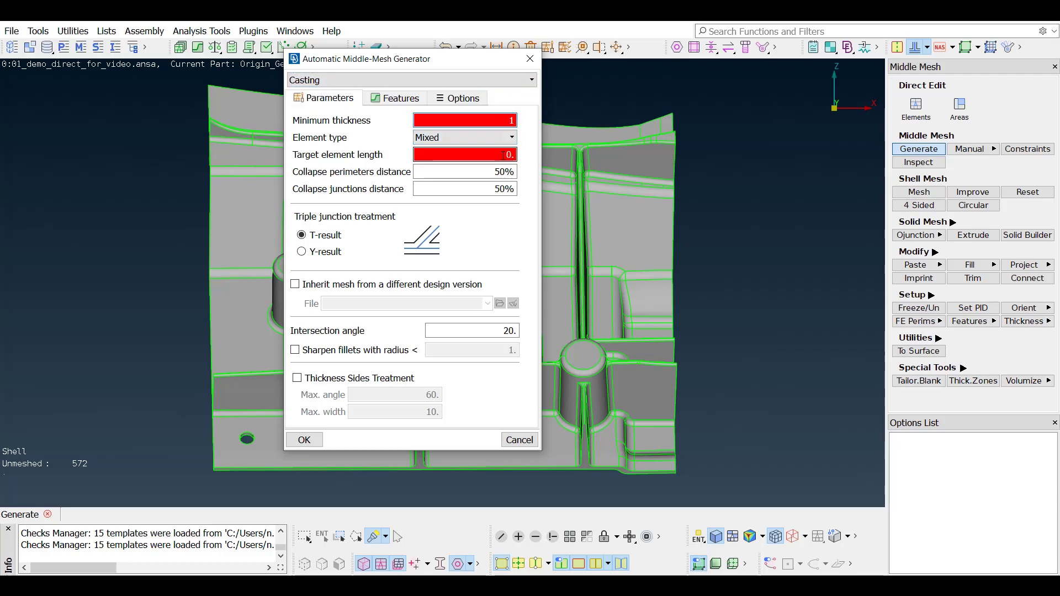
left_click_drag(501, 155, 521, 156)
type("5")
key("Tab")
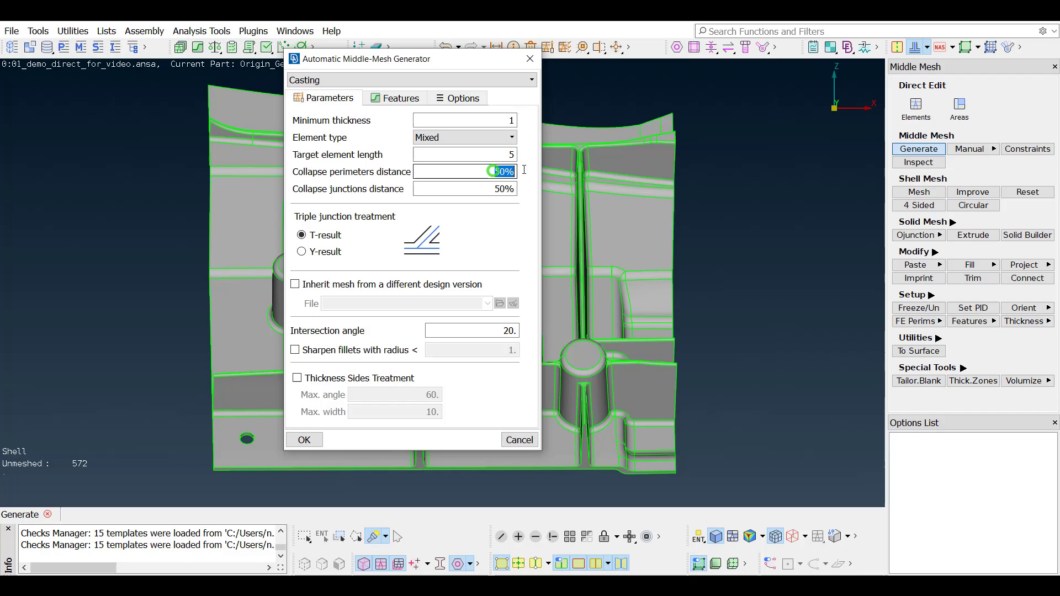
type("2")
key("Tab")
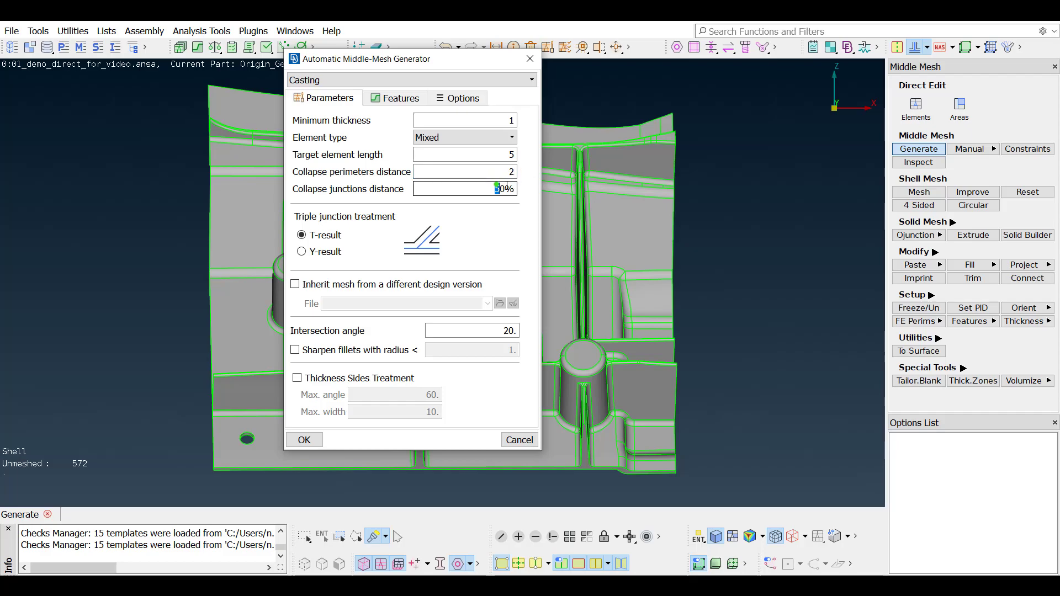
type("2")
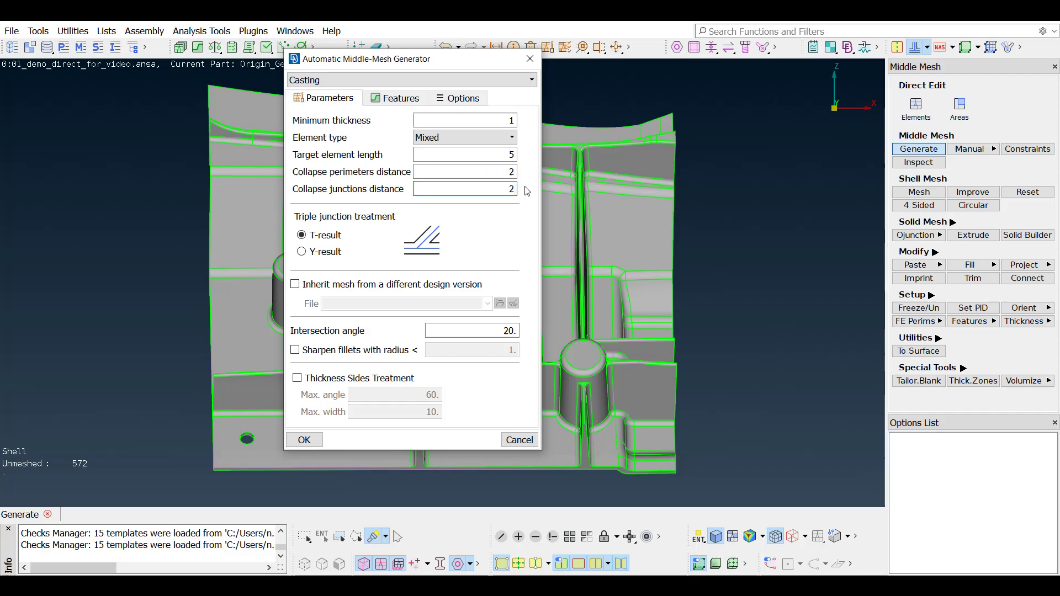
Enable Holes 2D recognition alongside the existing hole treatment rules and generate the casting middle mesh
left_click(409, 105)
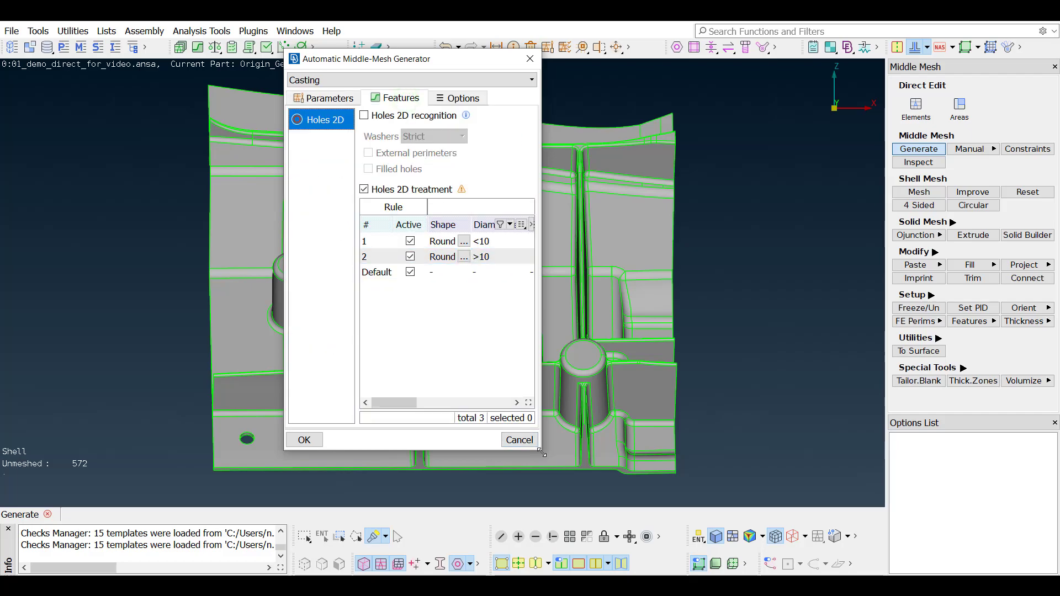
left_click_drag(541, 453, 930, 485)
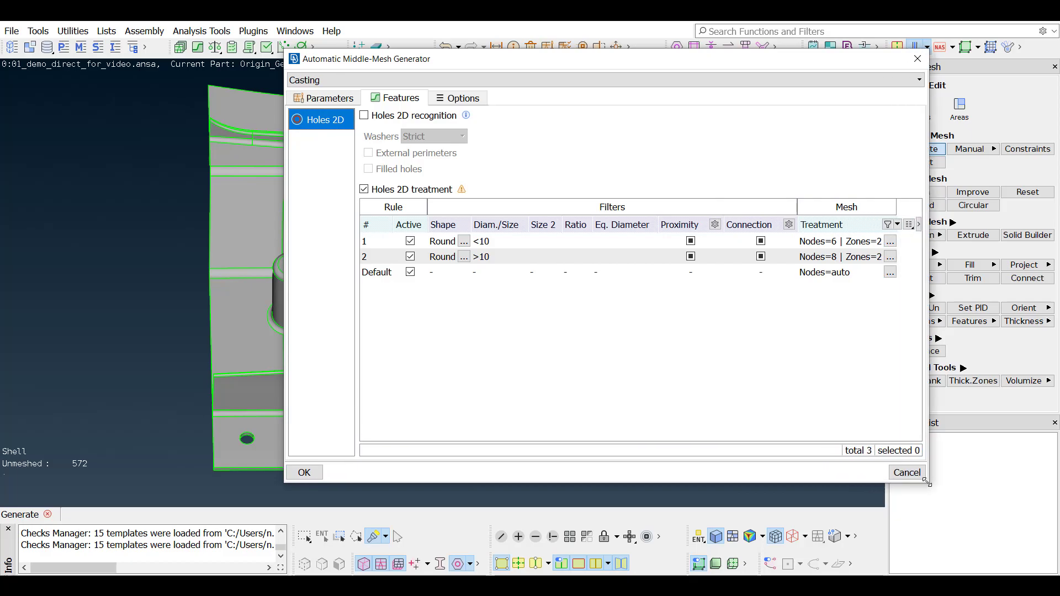
left_click(365, 116)
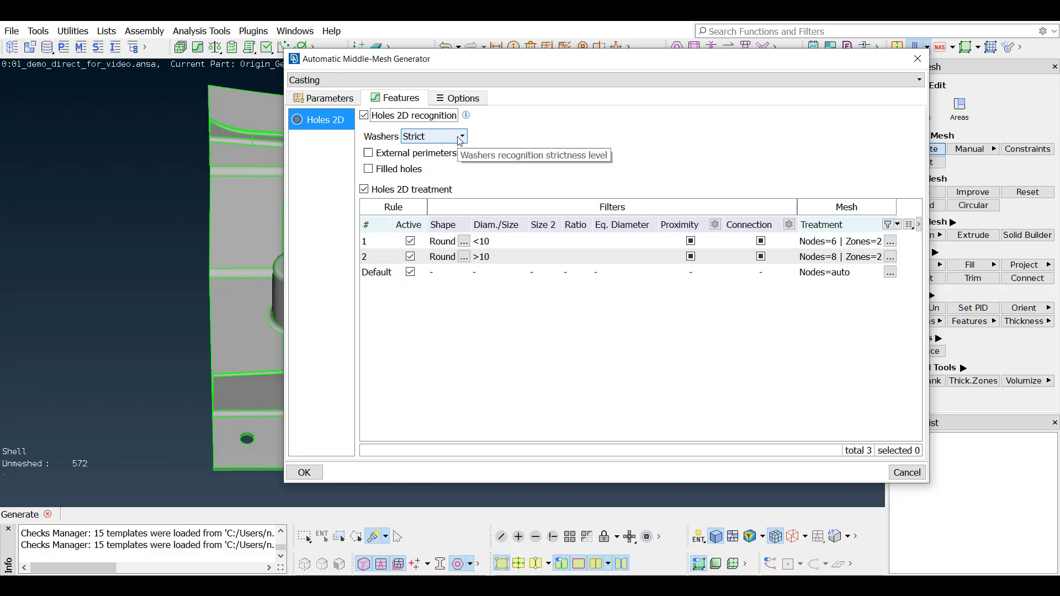
left_click(314, 475)
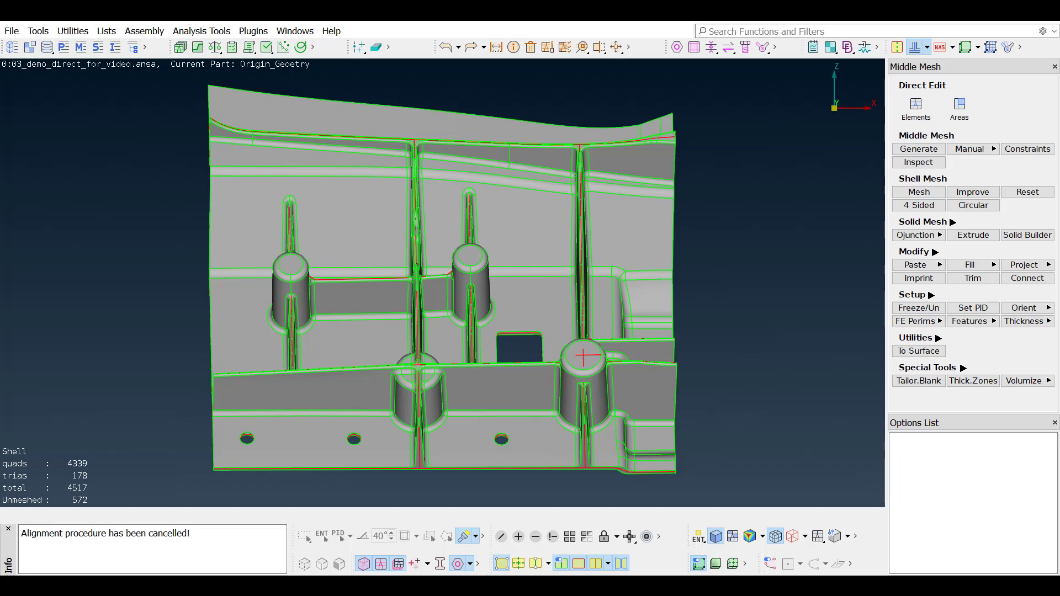
Examine the middle mesh by alignment type (ALGN view mode) with the original geometry hidden, and show the geometry again
left_click(507, 564)
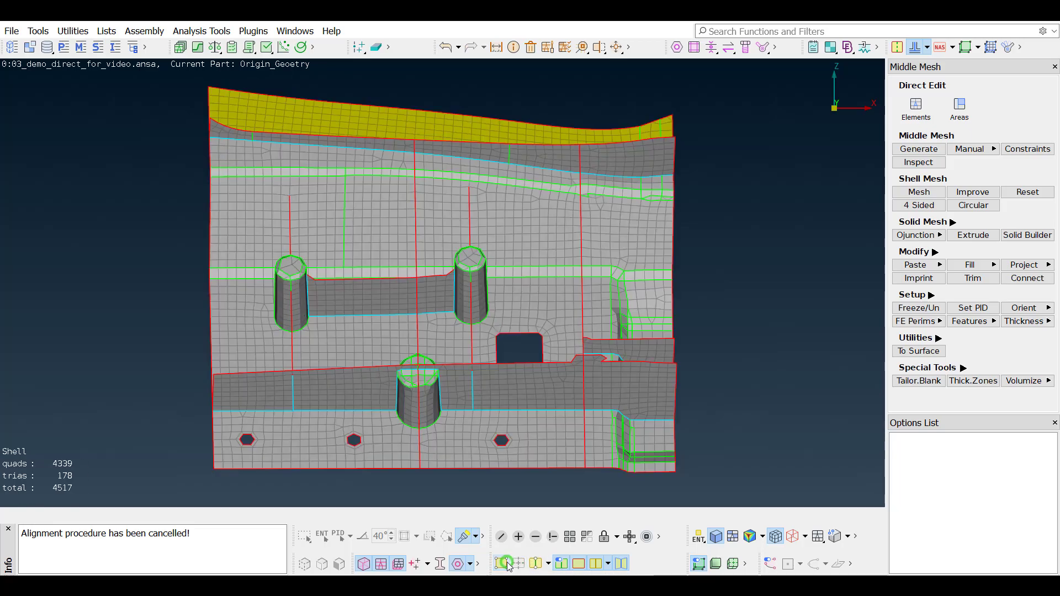
left_click(699, 536)
left_click(707, 522)
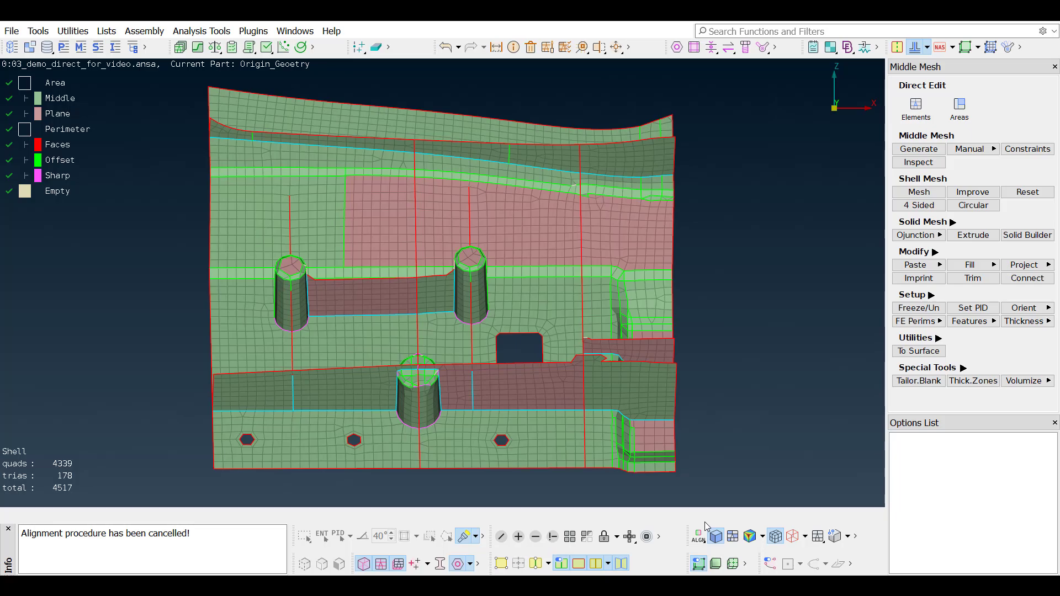
left_click(502, 564)
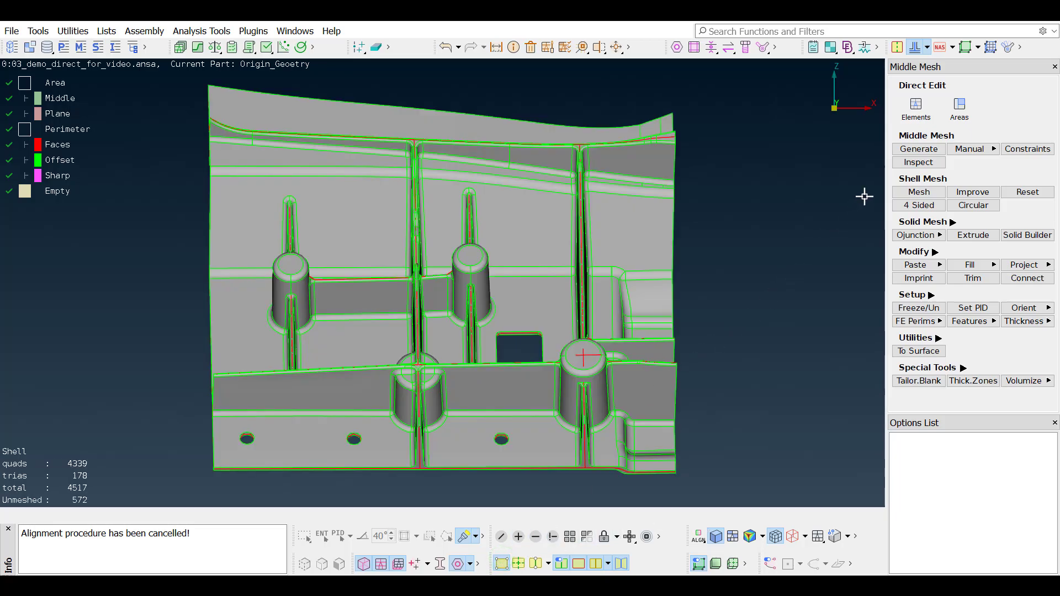
Inspect the whole part and its middle mesh for constraint deviation, middle surface deviation, missing mass and unconnected shells
left_click(904, 164)
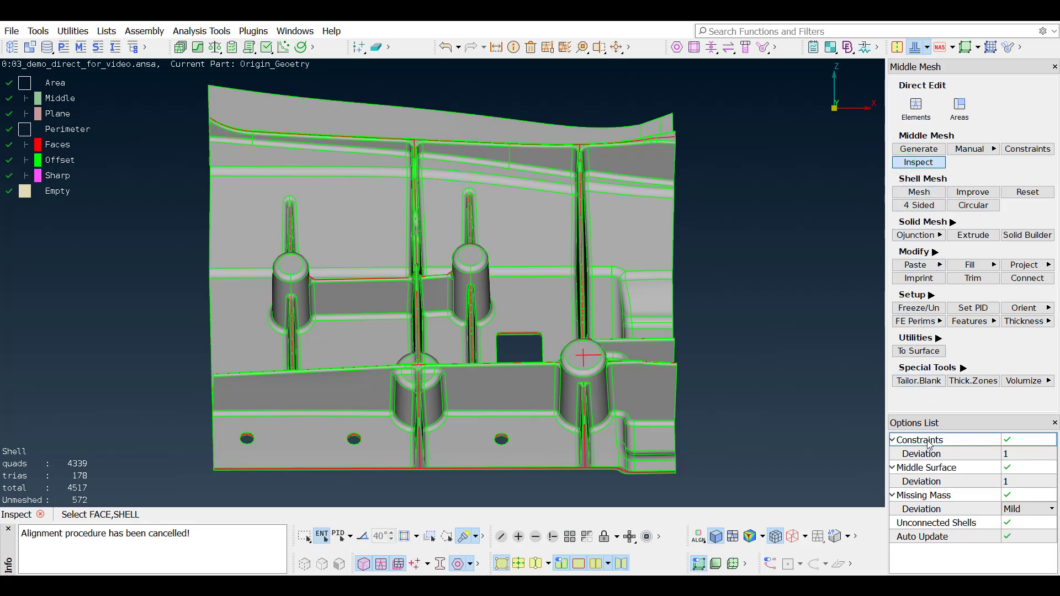
mouse_move(929, 445)
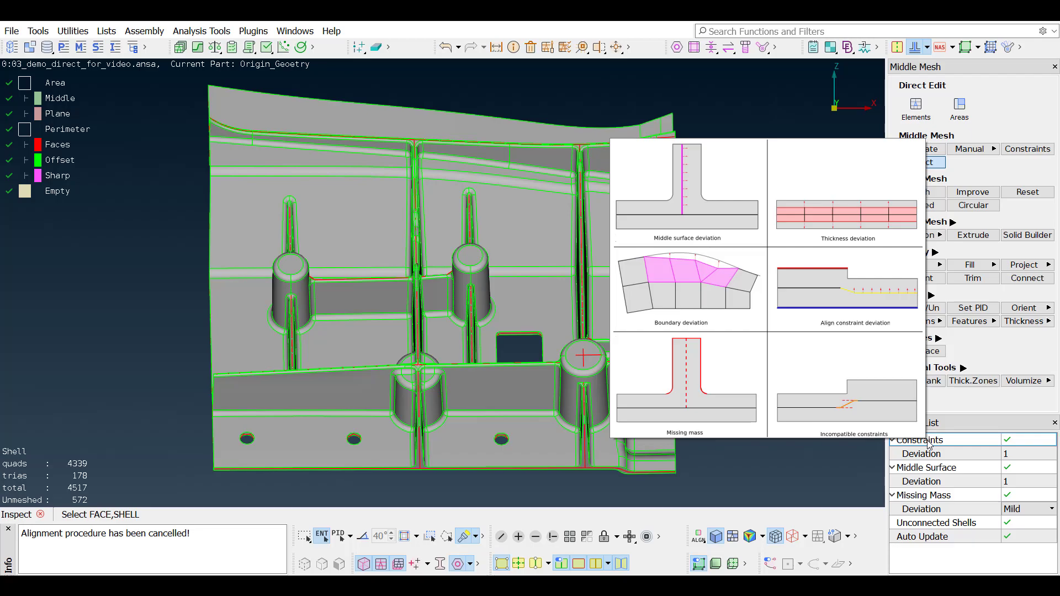
left_click_drag(715, 484, 171, 73)
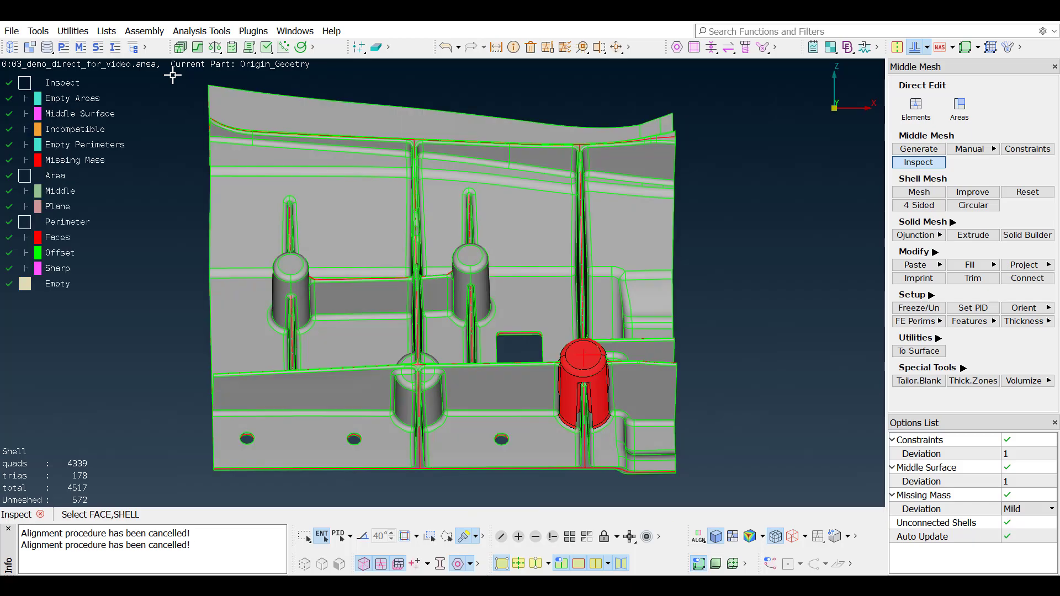
Hide the original geometry and the inspection results, and start direct editing of the middle mesh areas
left_click(500, 564)
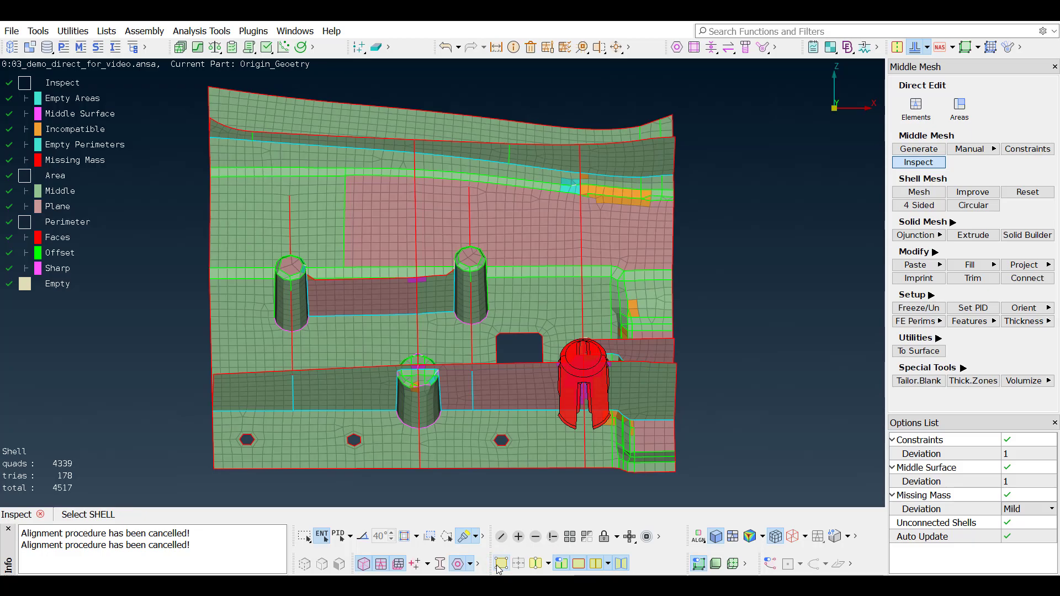
left_click(9, 83)
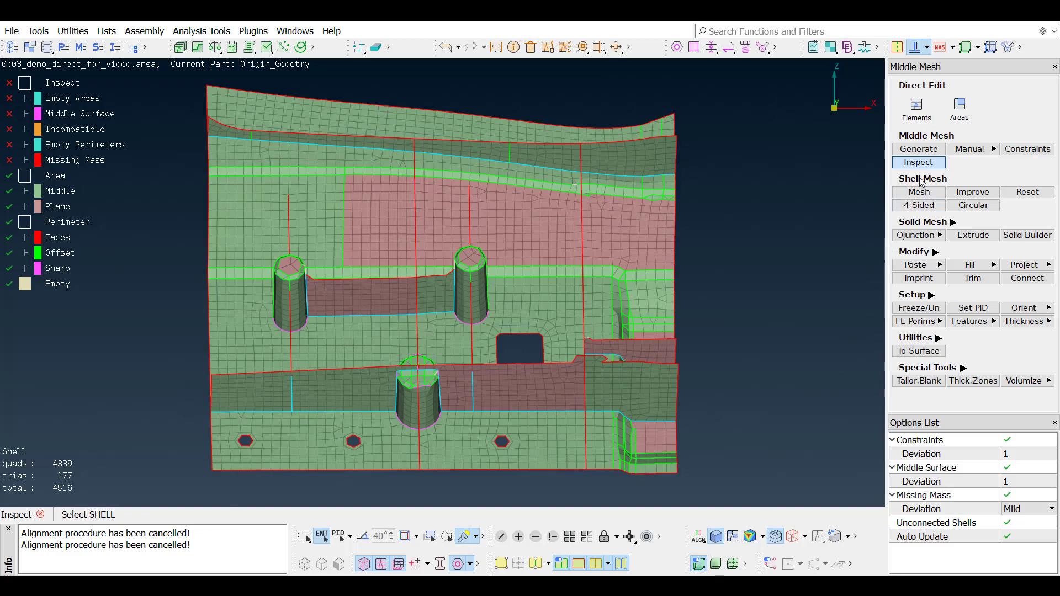
left_click(959, 111)
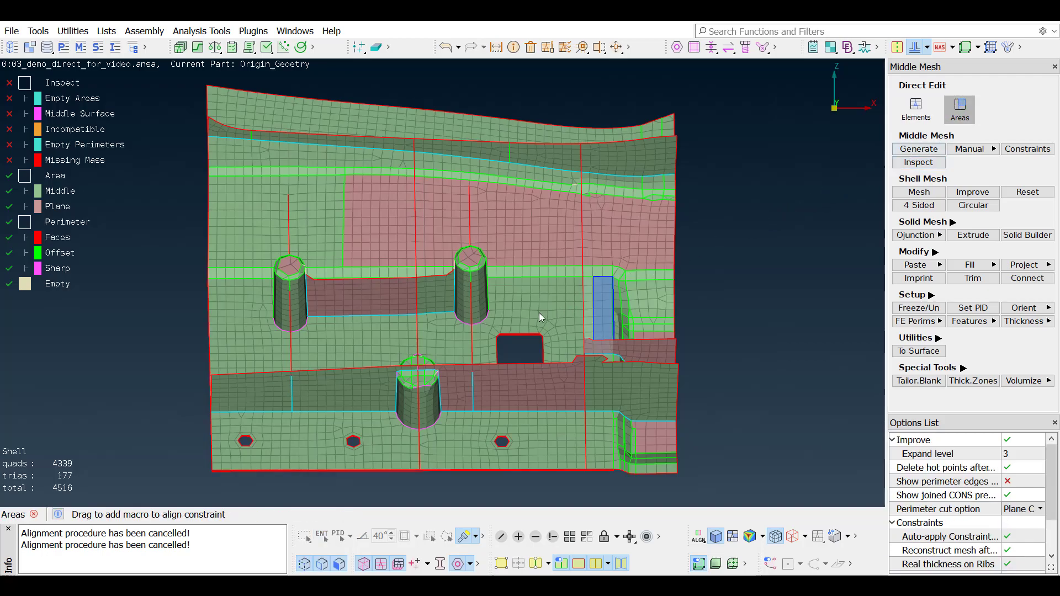
Merge the small areas on the left front quarter of the lower middle boss's cap into one aligned area
scroll(393, 387, "up", 5)
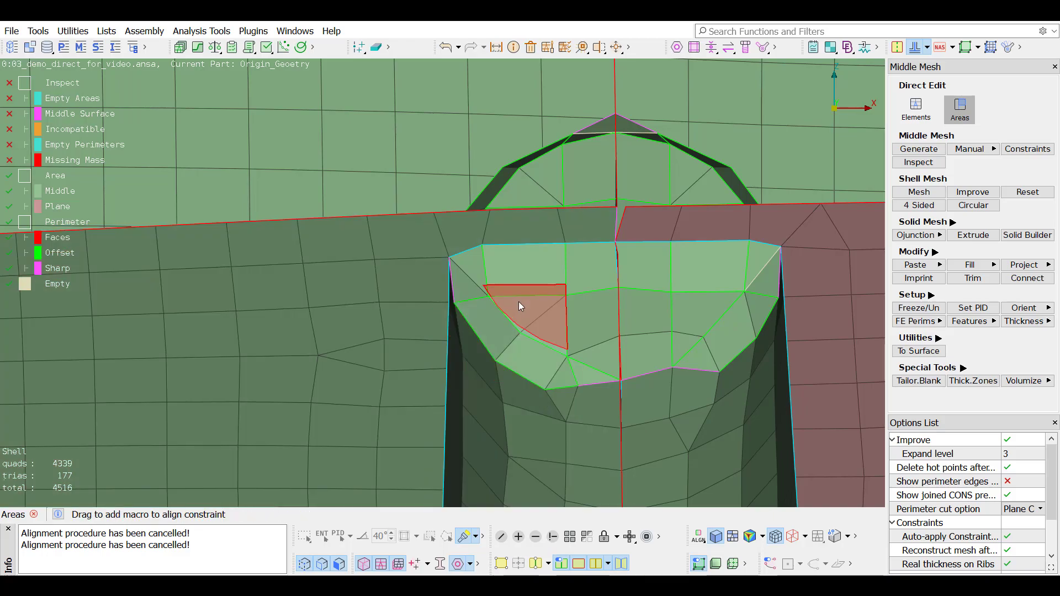
left_click_drag(518, 301, 551, 285)
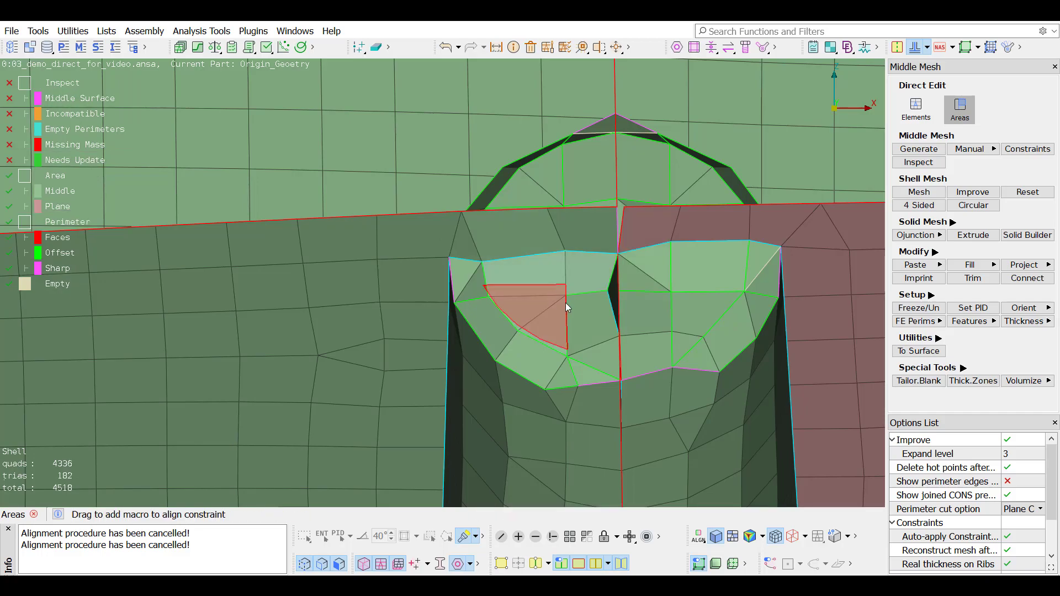
left_click_drag(592, 322, 549, 309)
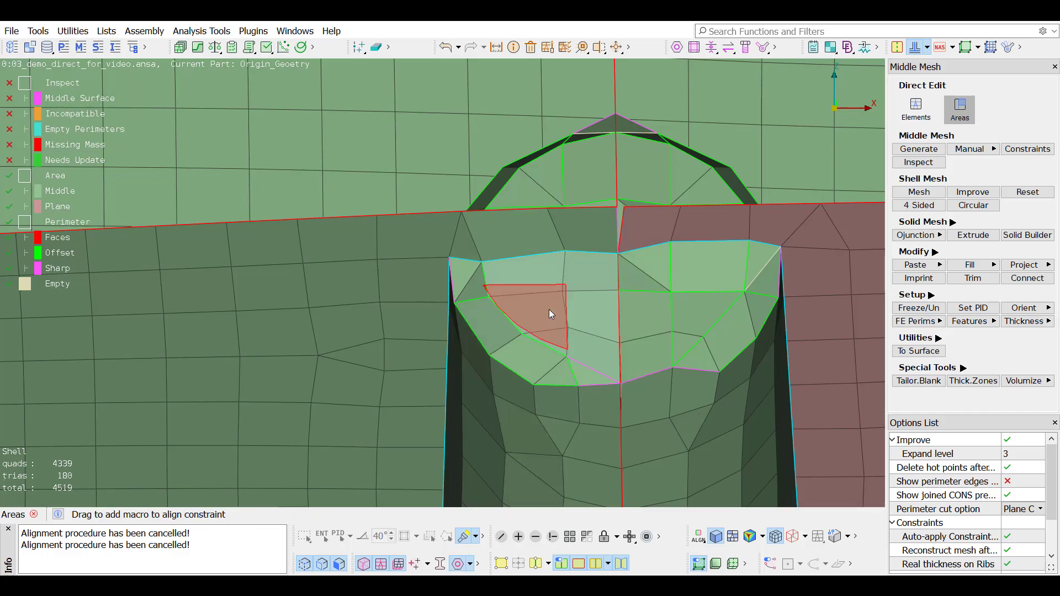
left_click_drag(472, 282, 505, 283)
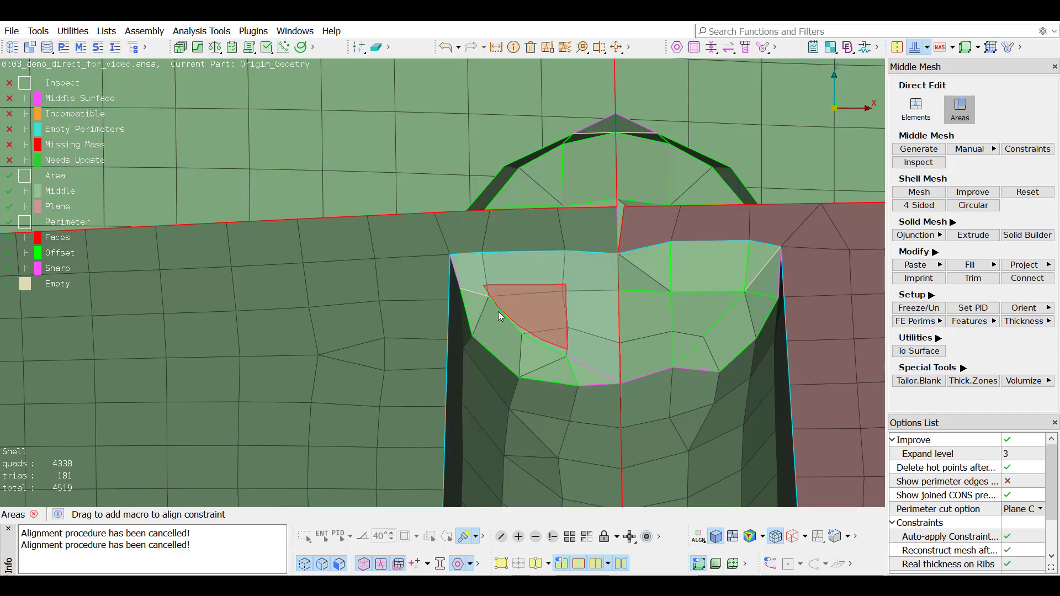
left_click_drag(493, 326, 519, 304)
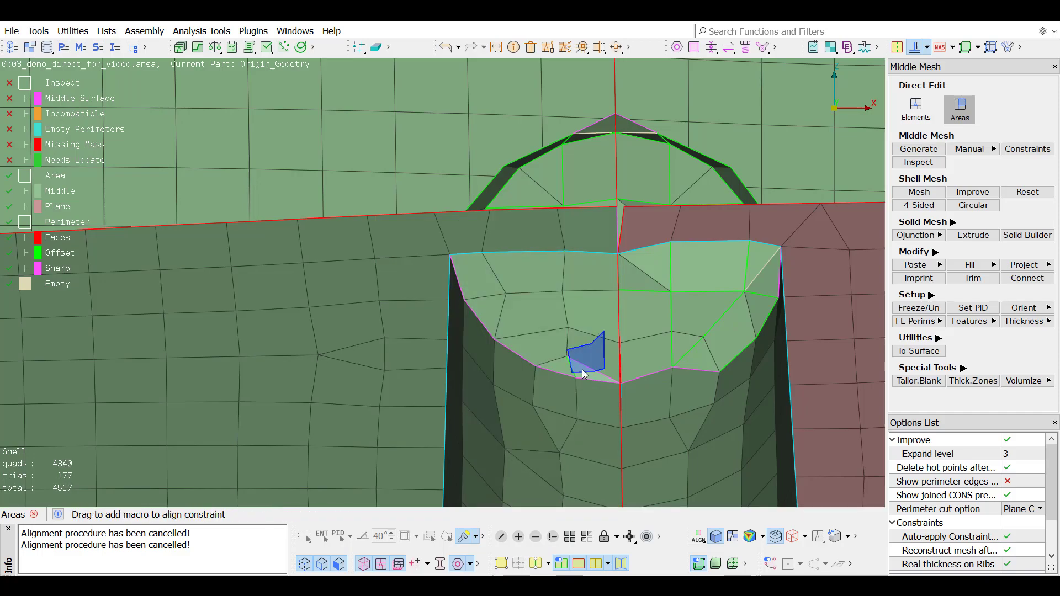
left_click_drag(580, 371, 581, 335)
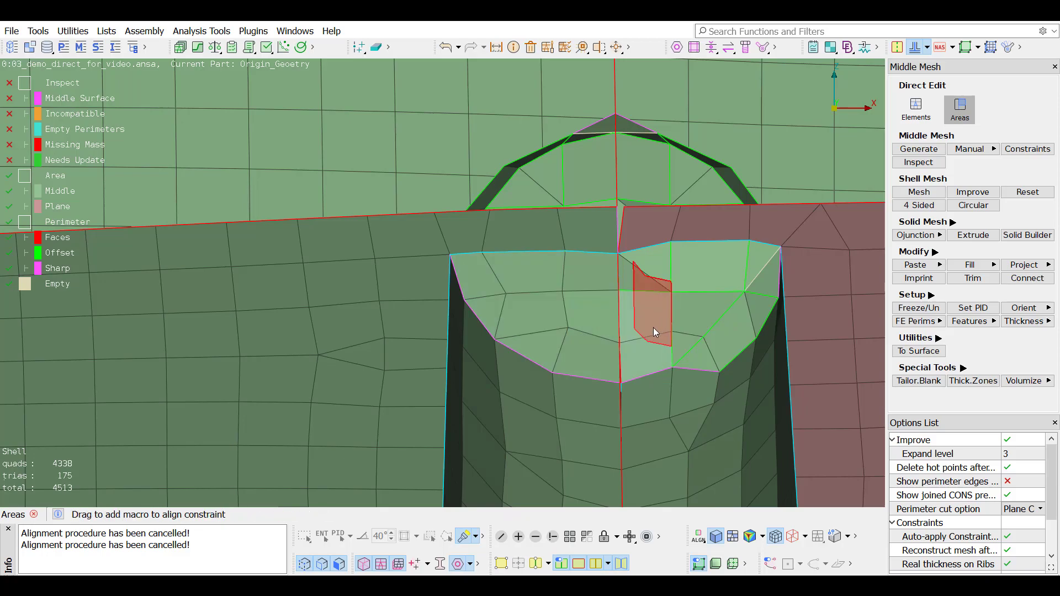
Merge all the areas on the right front quarter of the same boss cap into one area, collected in a single operation
mouse_move(654, 328)
left_mouse_down("ctrl")
mouse_move(649, 269)
mouse_move(757, 256)
left_mouse_up("ctrl")
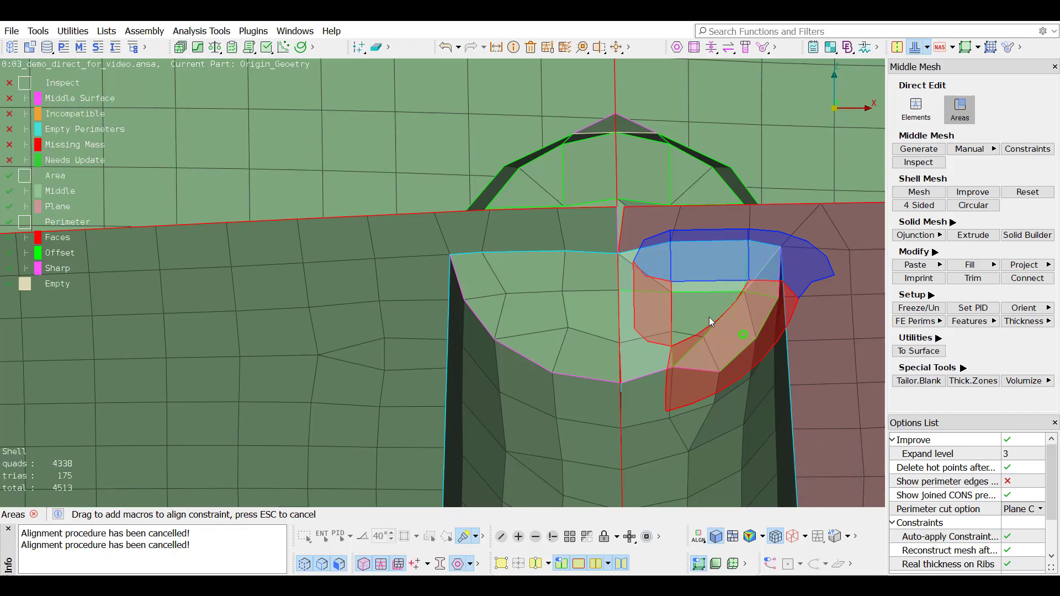
left_click_drag(710, 317, 693, 310)
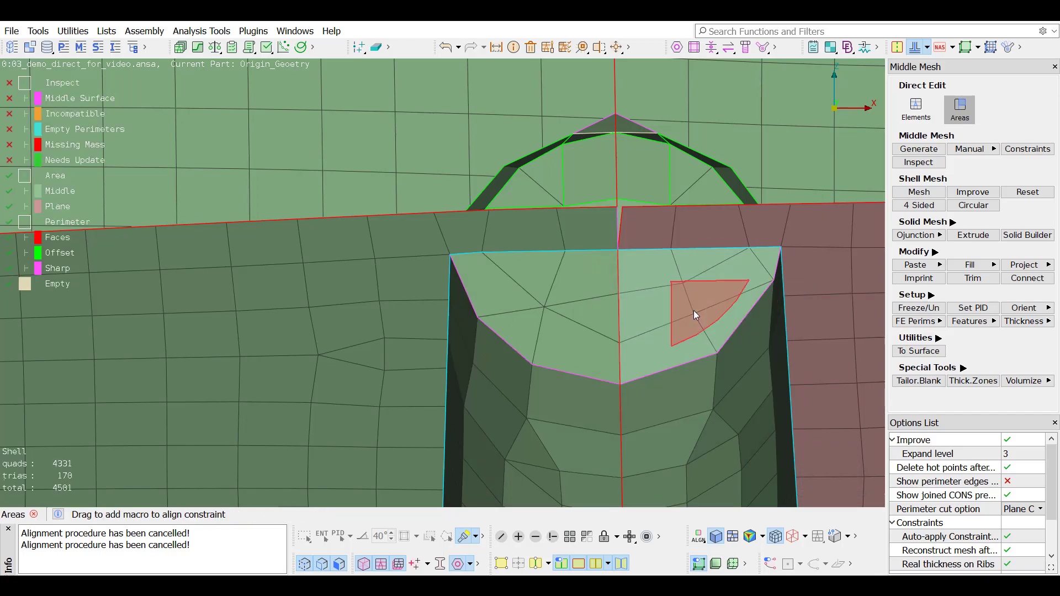
left_click_drag(714, 264, 701, 300, "ctrl")
Merge the inner areas of the third boss cap quarter, and merge its curved rim areas into them
left_click_drag(756, 216, 539, 280, "ctrl")
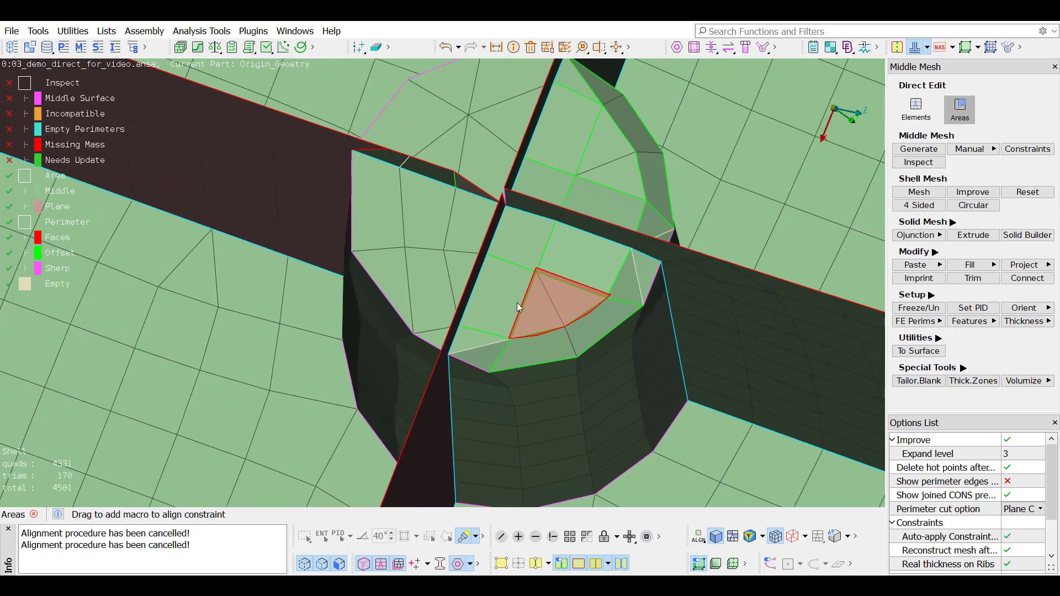
mouse_move(472, 337)
left_mouse_down("ctrl")
mouse_move(527, 243)
mouse_move(603, 265)
mouse_move(585, 274)
left_mouse_up("ctrl")
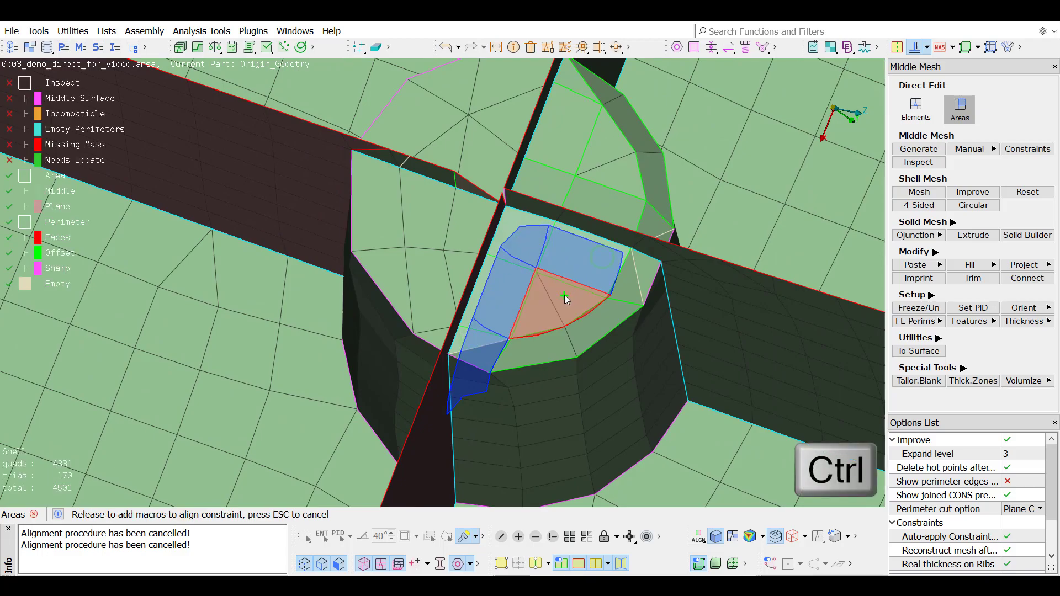
left_click_drag(564, 295, 565, 296, "ctrl")
left_click_drag(485, 356, 546, 347, "ctrl")
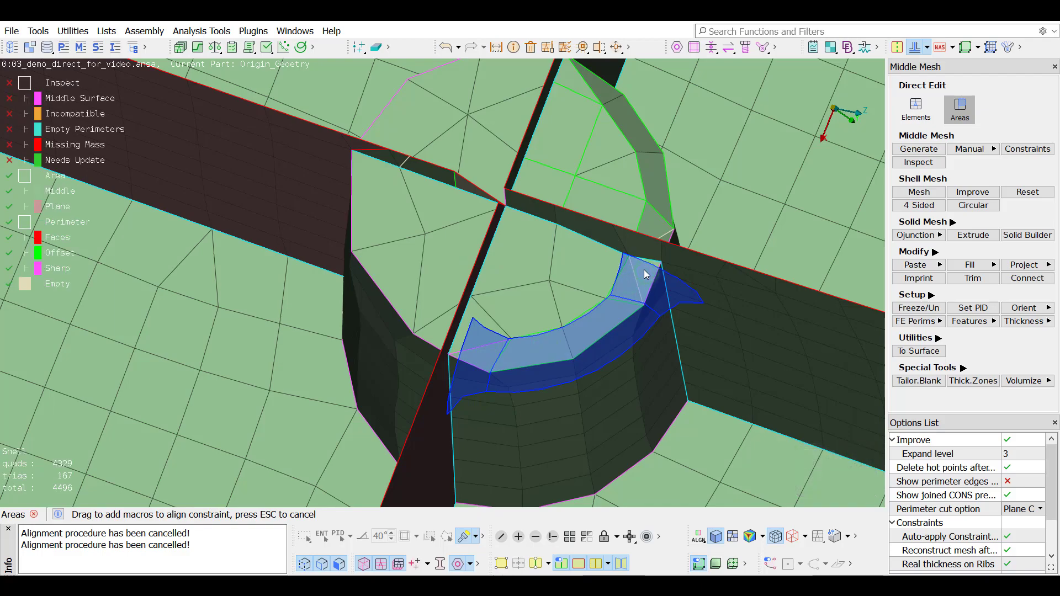
left_click_drag(645, 271, 653, 326, "ctrl")
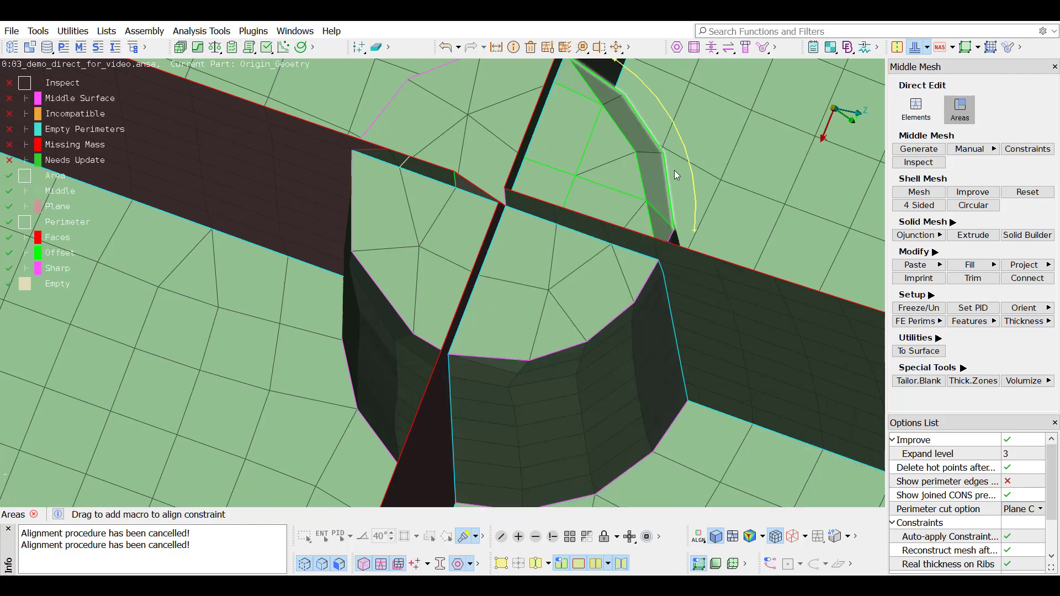
Merge the remaining small areas and rim strips of the last boss cap quarter into one area
left_click_drag(682, 151, 651, 130, "ctrl")
middle_click_drag(653, 216, 426, 424, "ctrl")
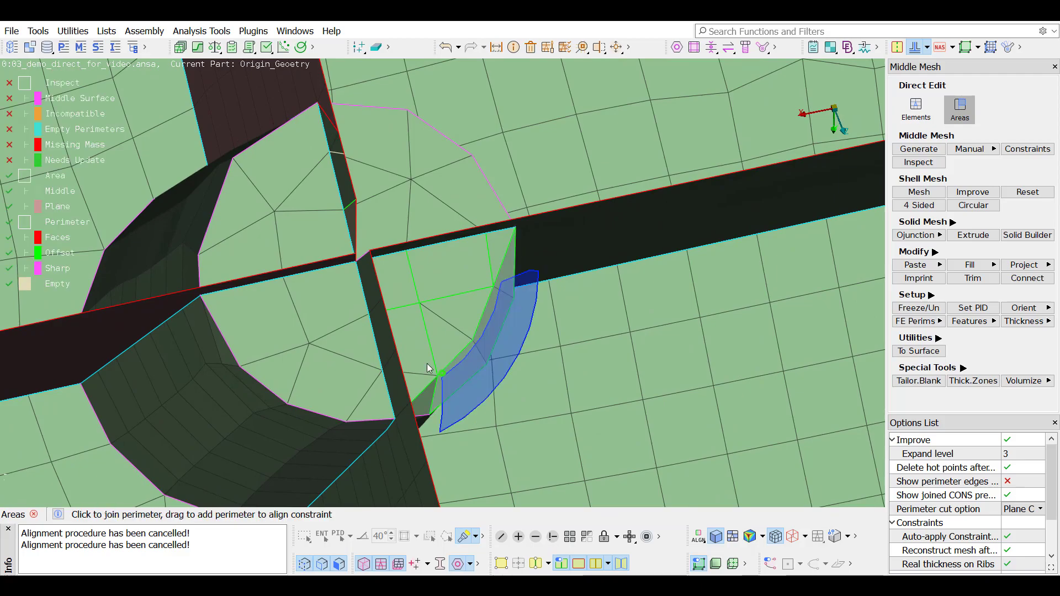
mouse_move(427, 364)
left_mouse_down("ctrl")
mouse_move(404, 350)
mouse_move(421, 367)
mouse_move(405, 295)
left_mouse_up("ctrl")
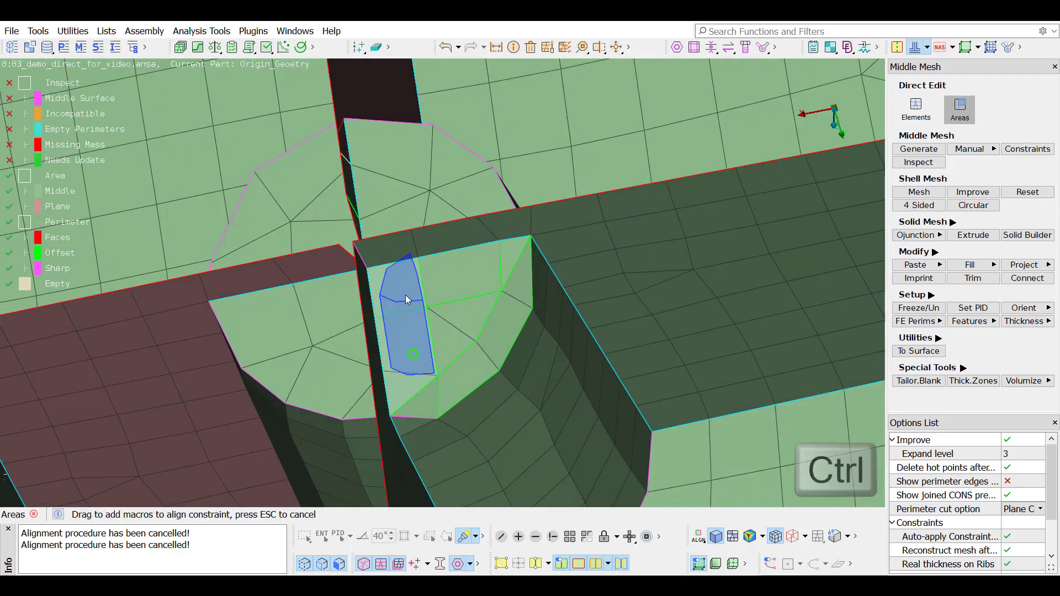
mouse_move(511, 253)
left_mouse_down("ctrl")
mouse_move(468, 277)
mouse_move(459, 329)
left_mouse_up("ctrl")
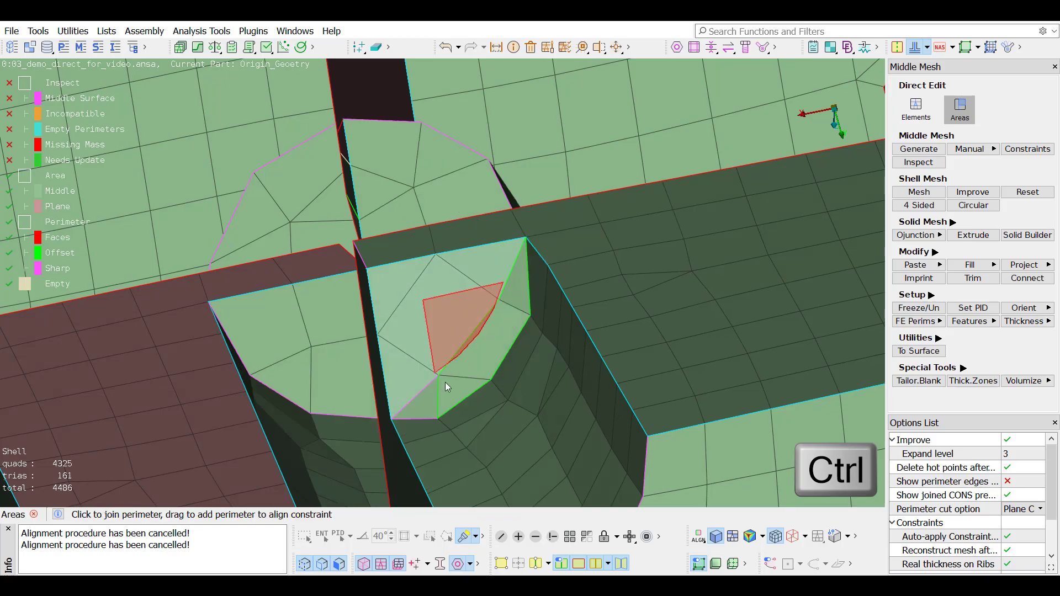
mouse_move(430, 406)
left_mouse_down()
mouse_move(485, 349)
mouse_move(521, 388)
left_mouse_up()
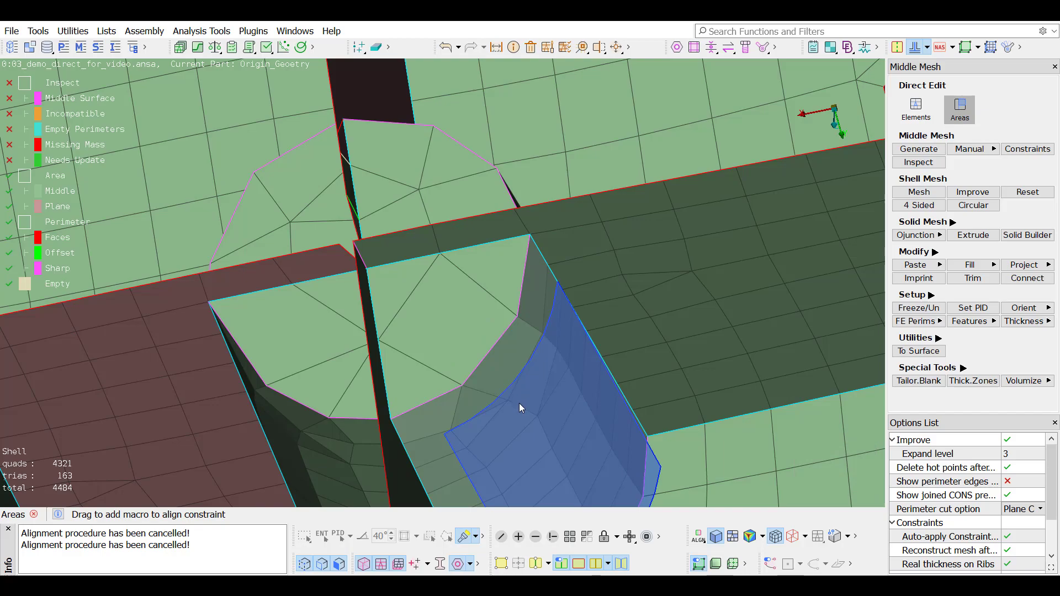
Show the hot points and delete the unneeded ones around the boss cap, using Delete Multiple for the rest
left_click(536, 563)
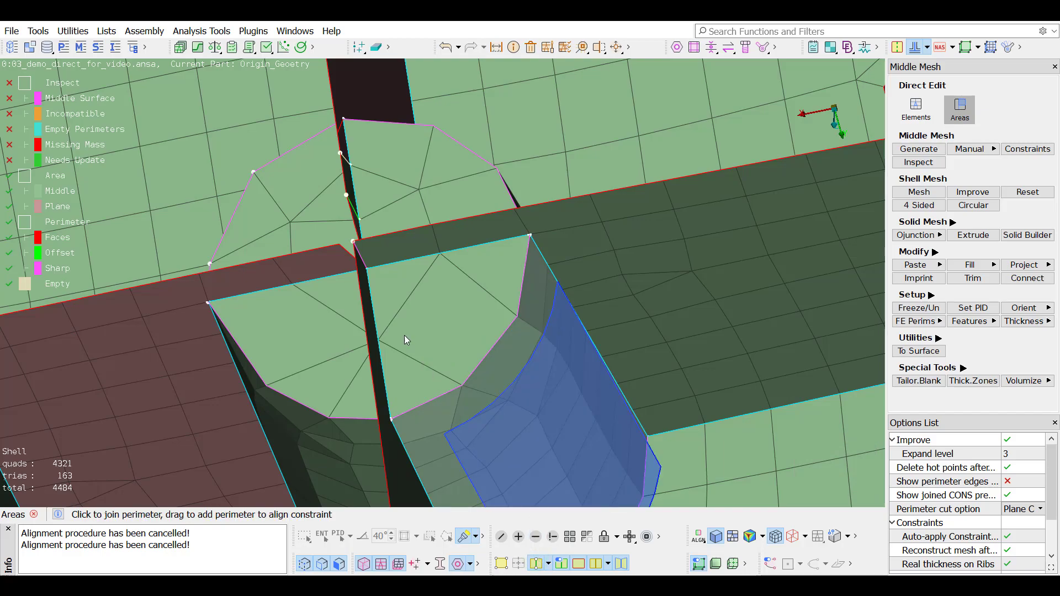
left_click_drag(234, 219, 265, 252, "ctrl")
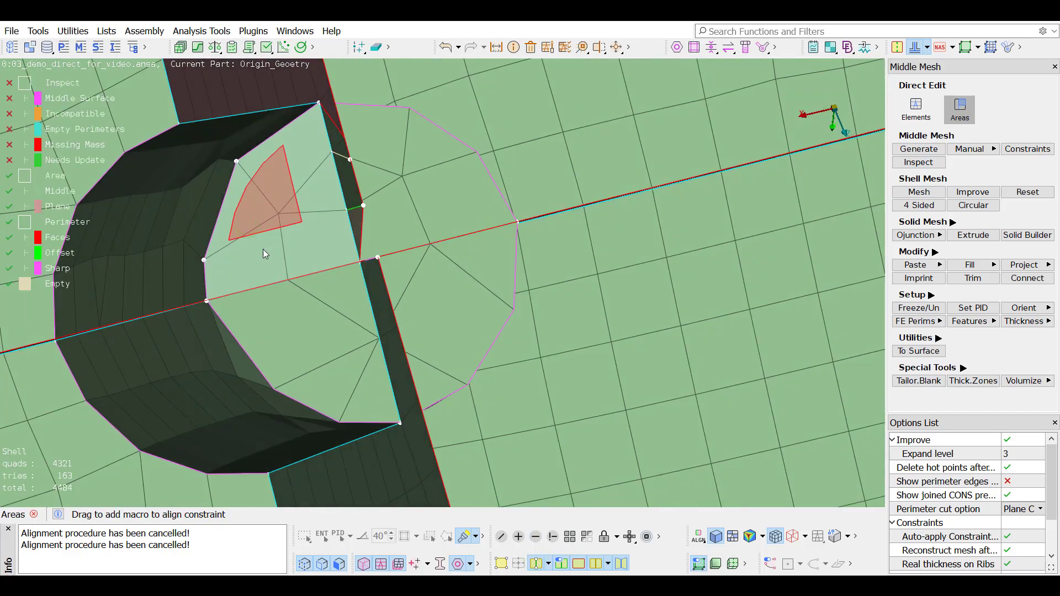
left_click(204, 259)
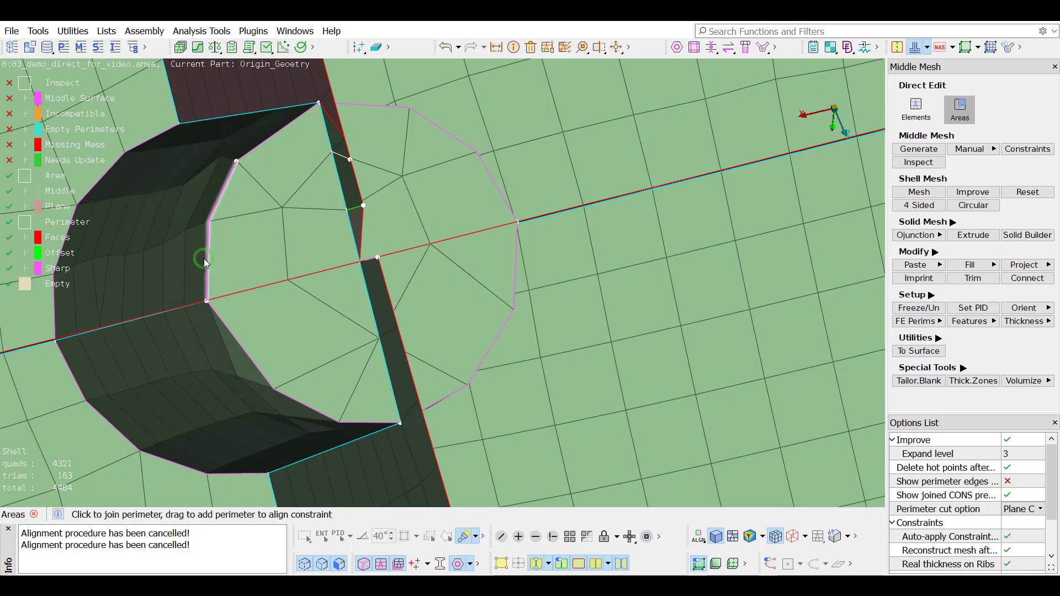
right_click(234, 160)
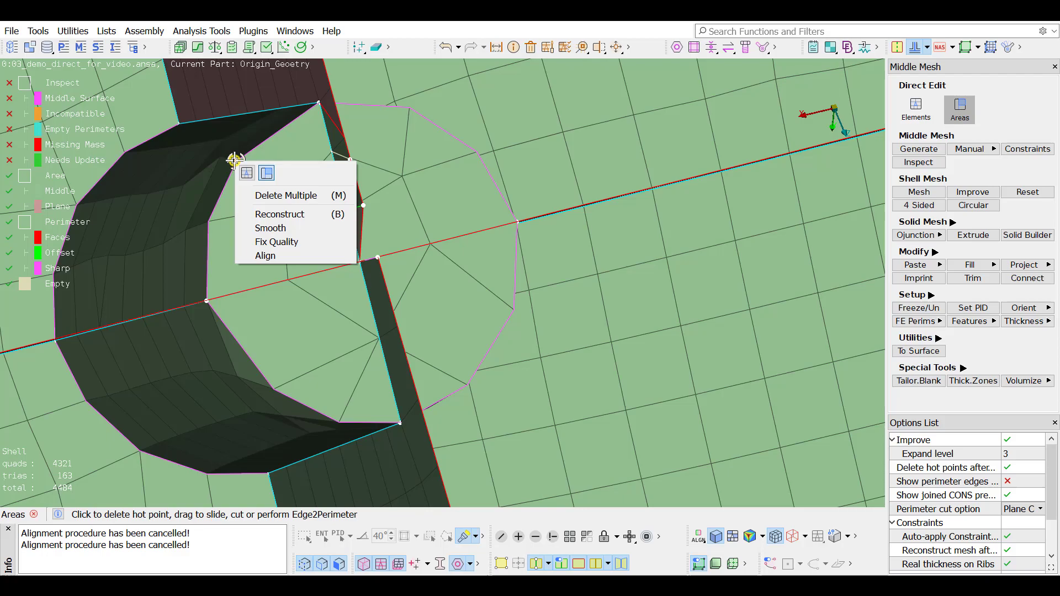
left_click(259, 195)
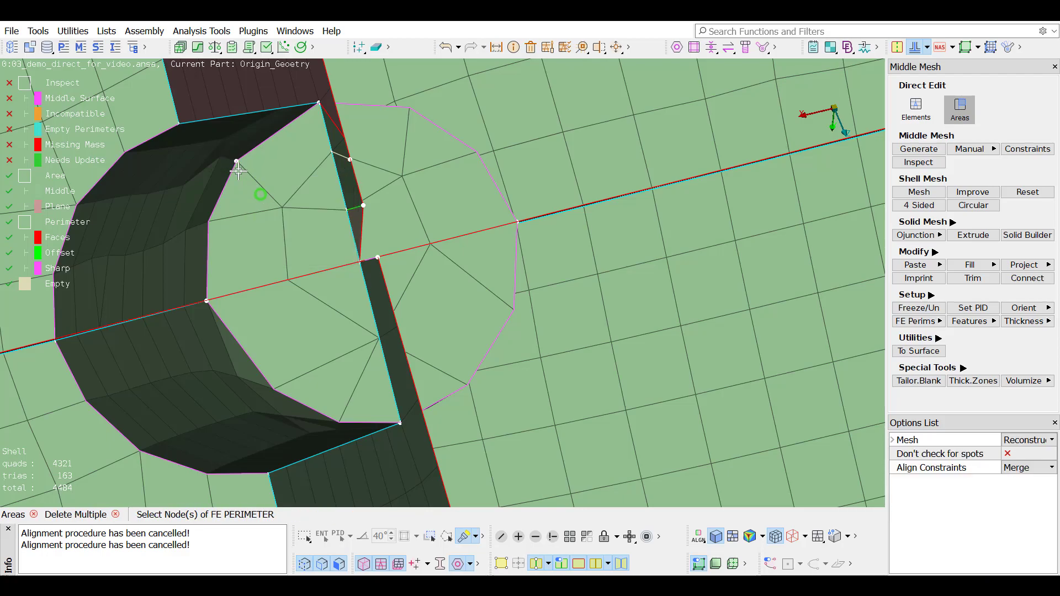
left_click_drag(170, 101, 568, 467)
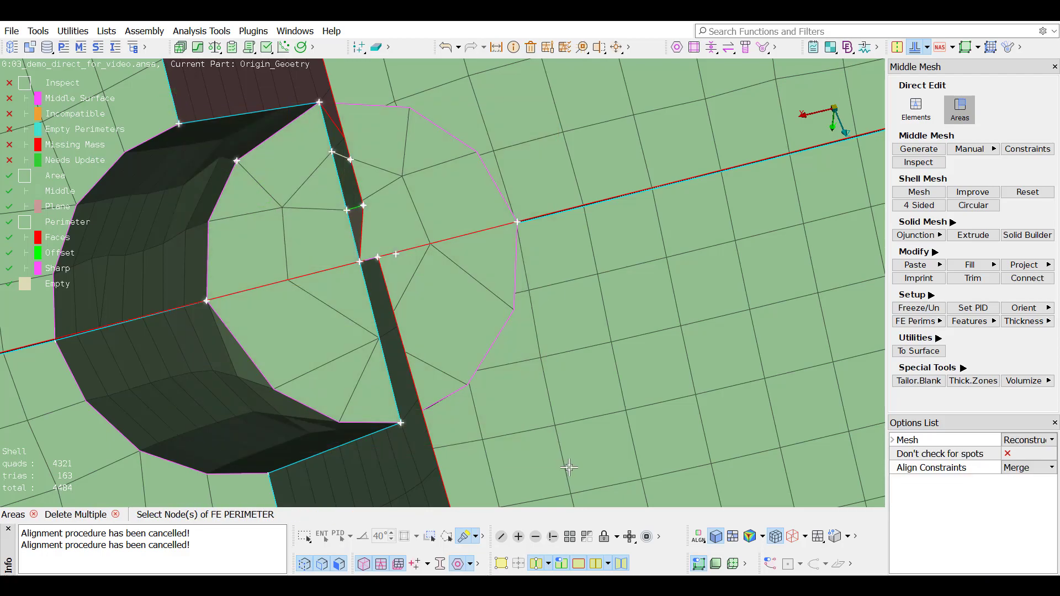
middle_click(434, 379)
Join the short offset perimeter on the rib beside the rib crossing above the boss cap
left_click_drag(405, 373, 401, 245, "ctrl")
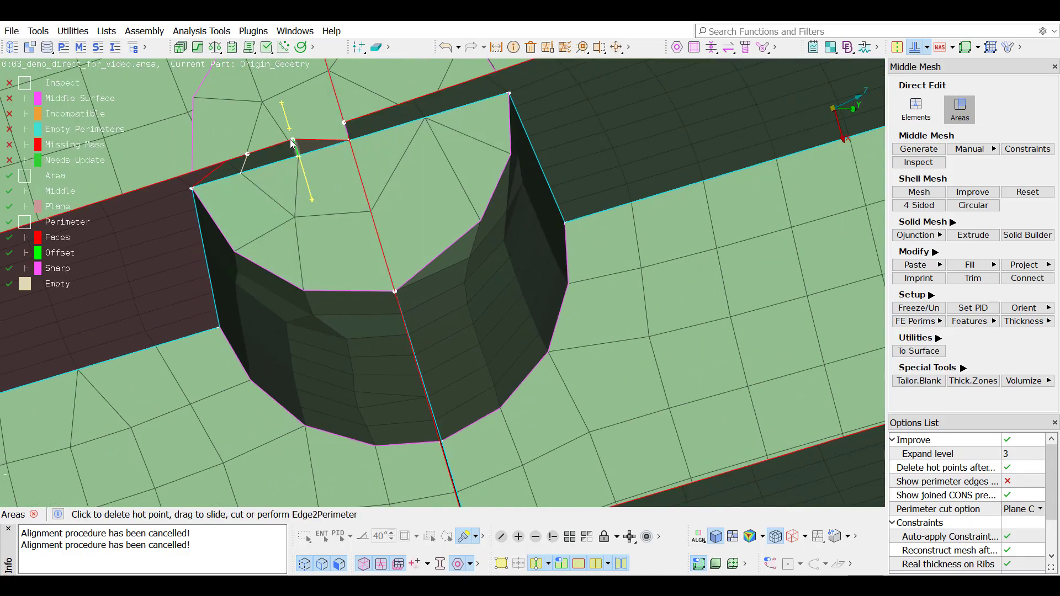
middle_click_drag(309, 160, 404, 293, "ctrl")
left_click_drag(404, 293, 423, 229, "ctrl")
scroll(409, 260, "up", 4)
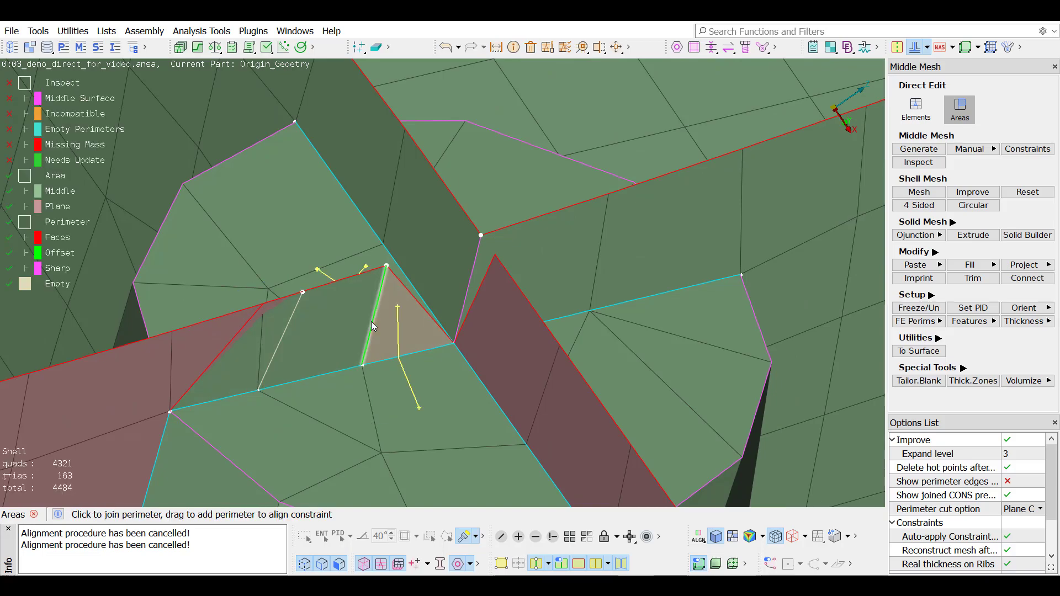
left_click(371, 321)
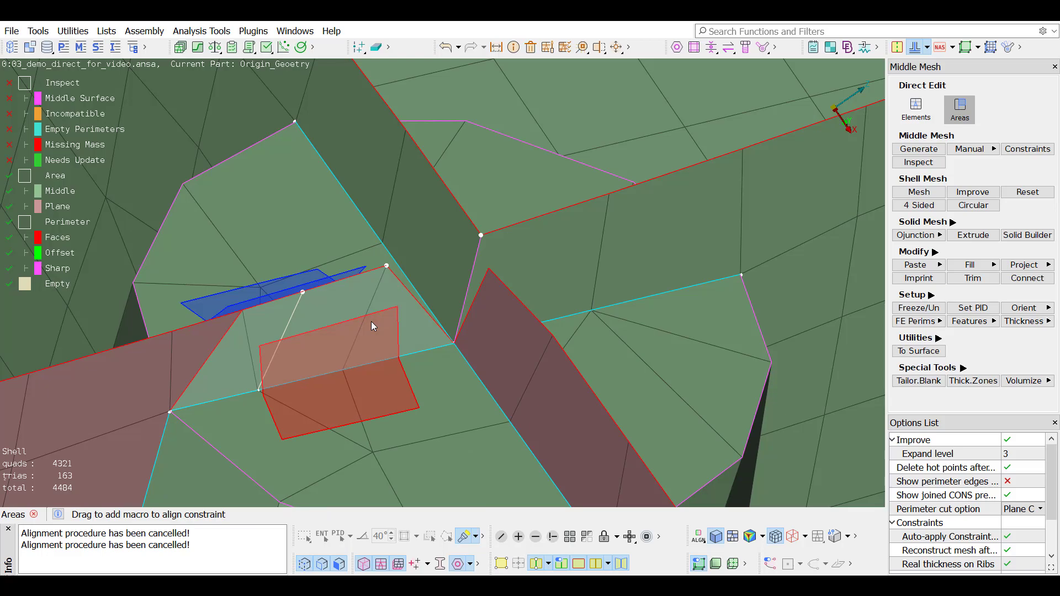
In element editing, move the two open rib corner nodes onto the hot point at the rib crossing
key("q")
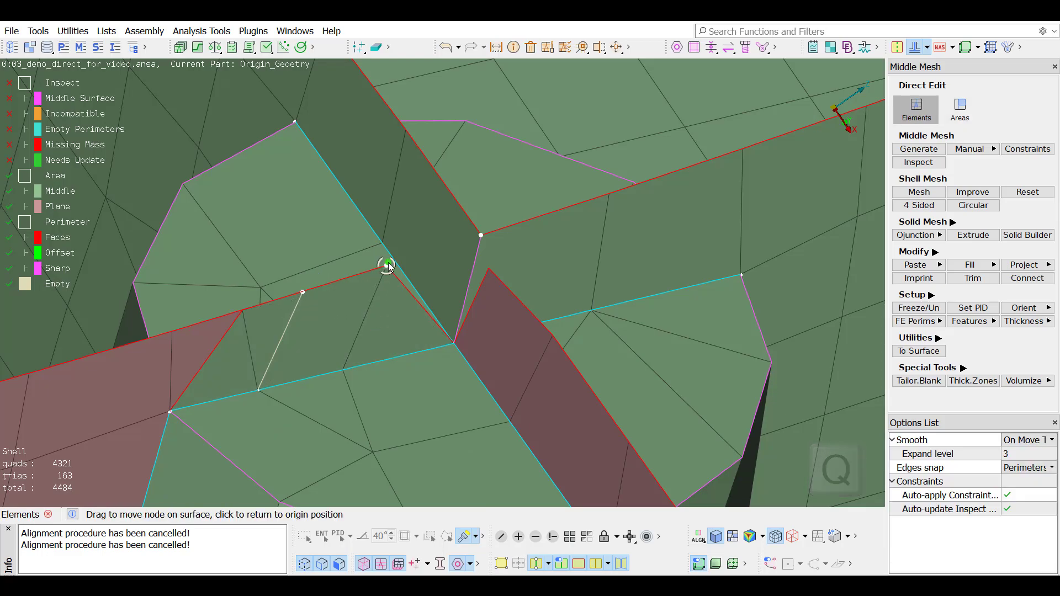
left_click_drag(388, 263, 480, 235)
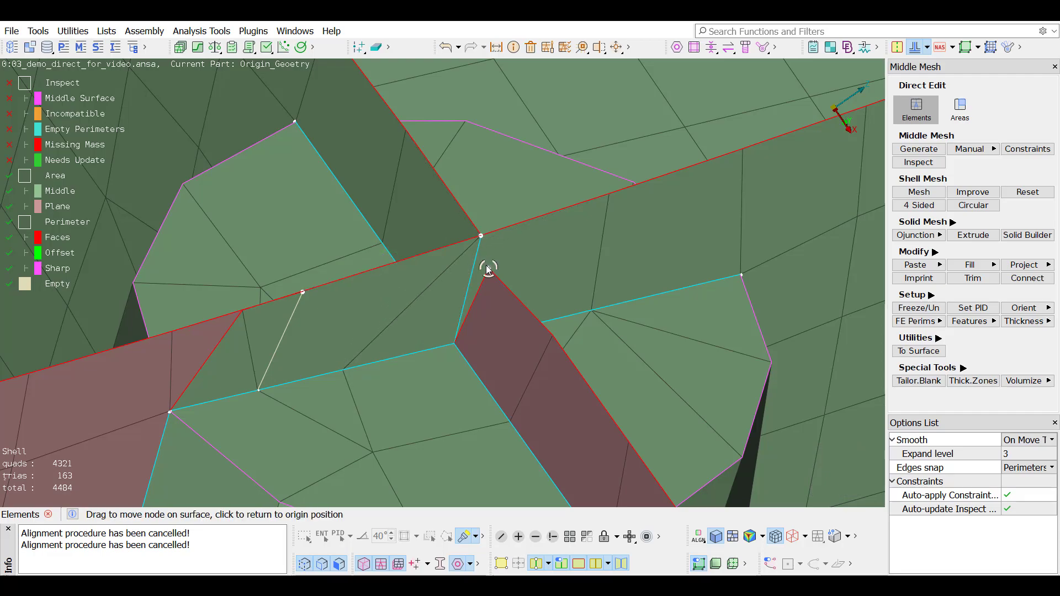
left_click_drag(492, 274, 481, 237)
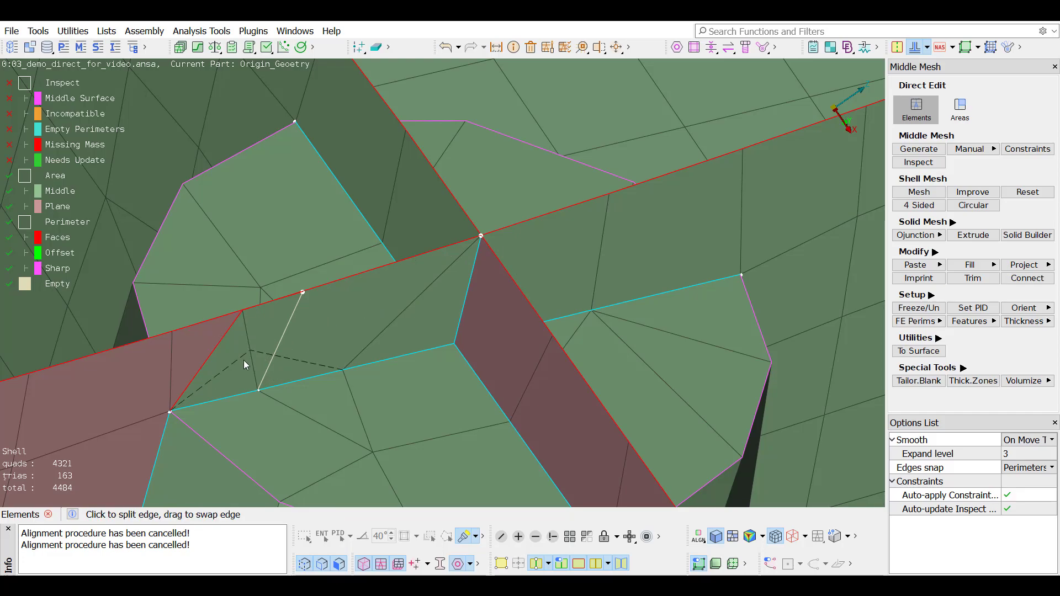
Delete the narrow tria on the rib's upper edge and close the gap by moving the exposed node onto the neighbouring hot point
right_click(230, 366)
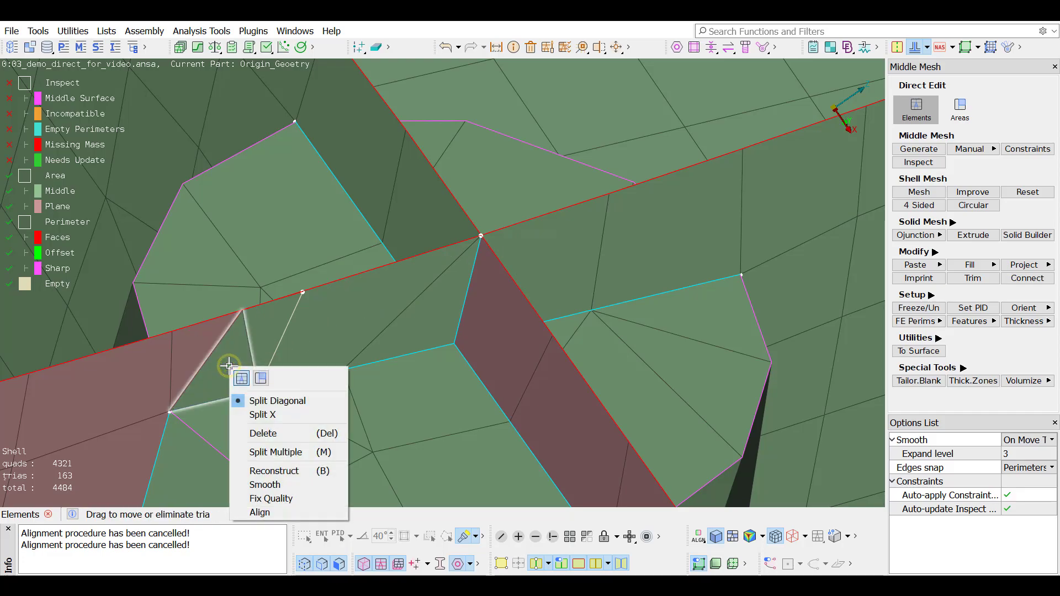
left_click(260, 435)
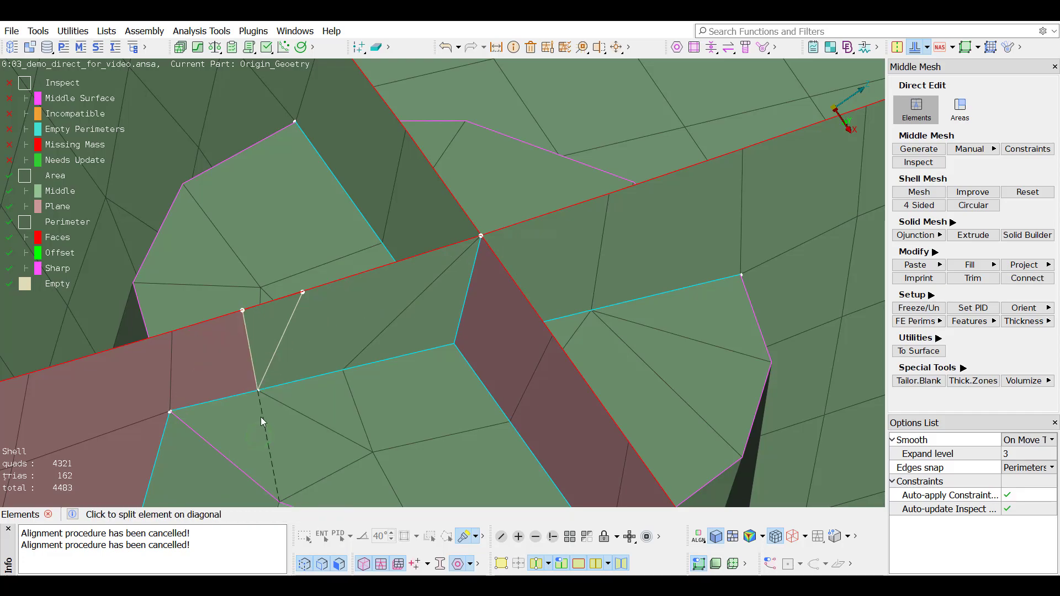
left_click_drag(242, 311, 302, 297)
Return to area editing and join the leftover perimeter between the plane and middle areas of the rib
key("Tab")
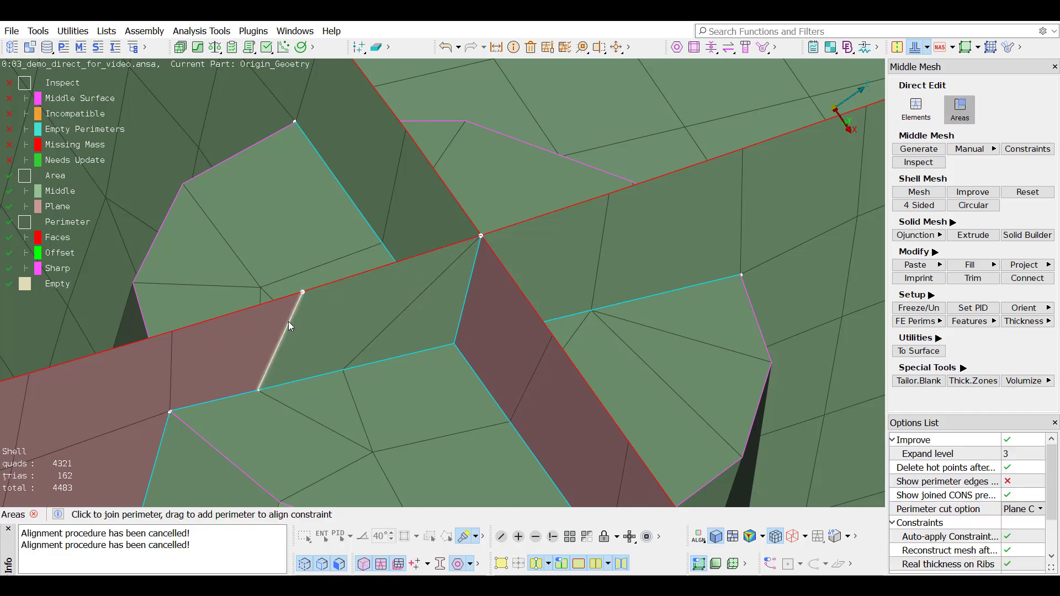
left_click(288, 321)
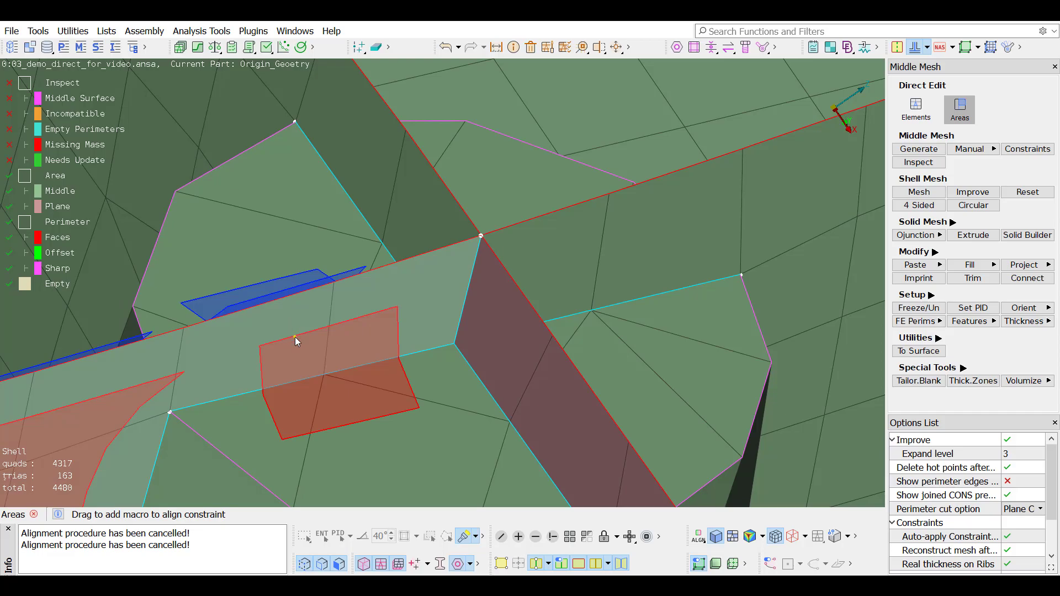
Edit the joined rib area's align constraint, removing the small leftover faces beside the rib crossing from both the first and second face groups
left_click_drag(295, 337, 317, 340, "ctrl")
middle_click_drag(356, 316, 429, 269, "ctrl")
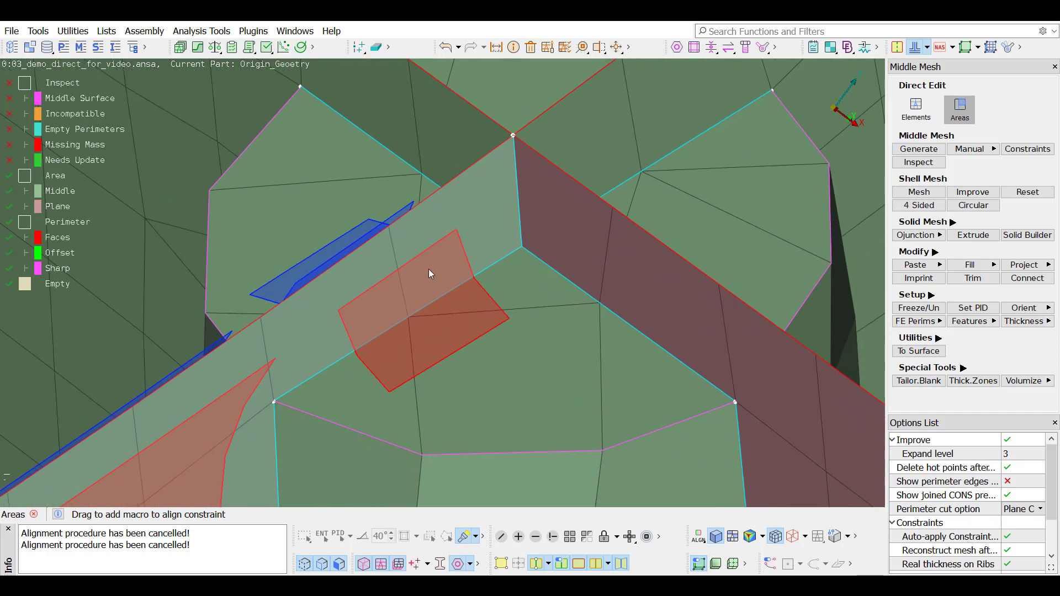
scroll(415, 281, "down", 3)
middle_click_drag(298, 396, 440, 267, "ctrl")
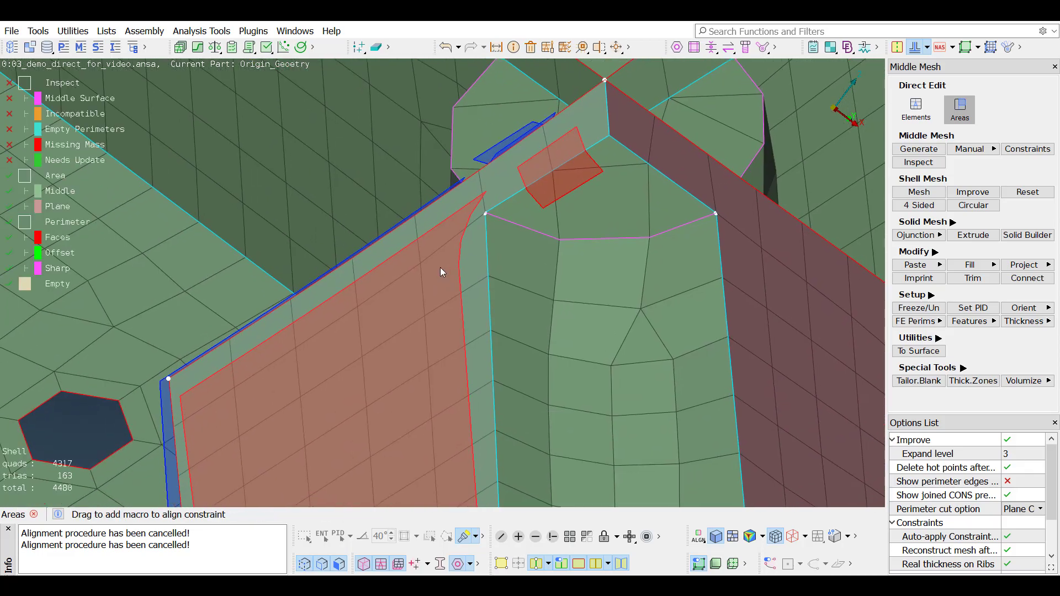
right_click(440, 268)
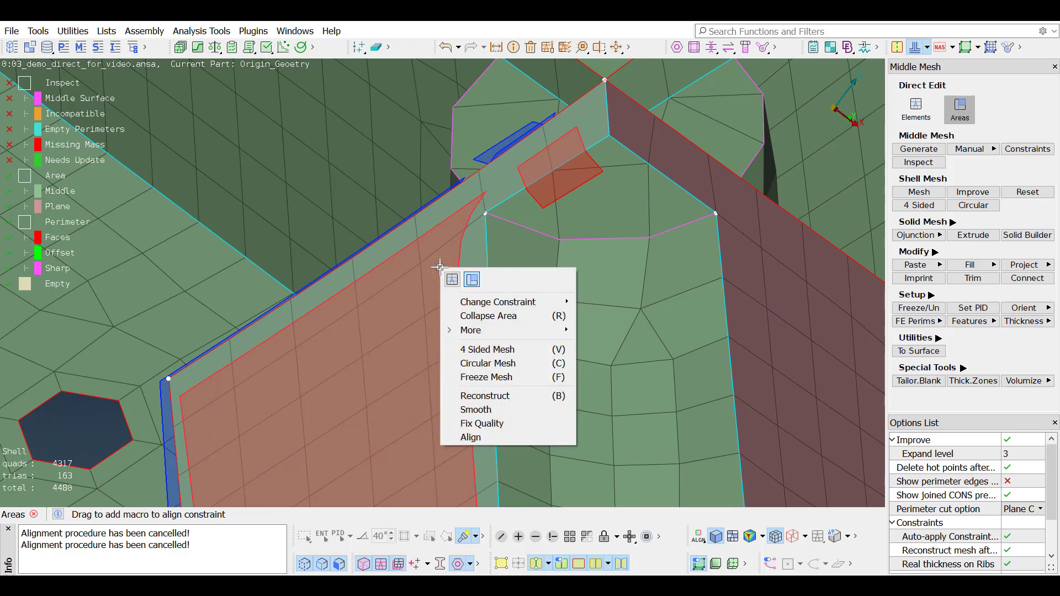
mouse_move(499, 308)
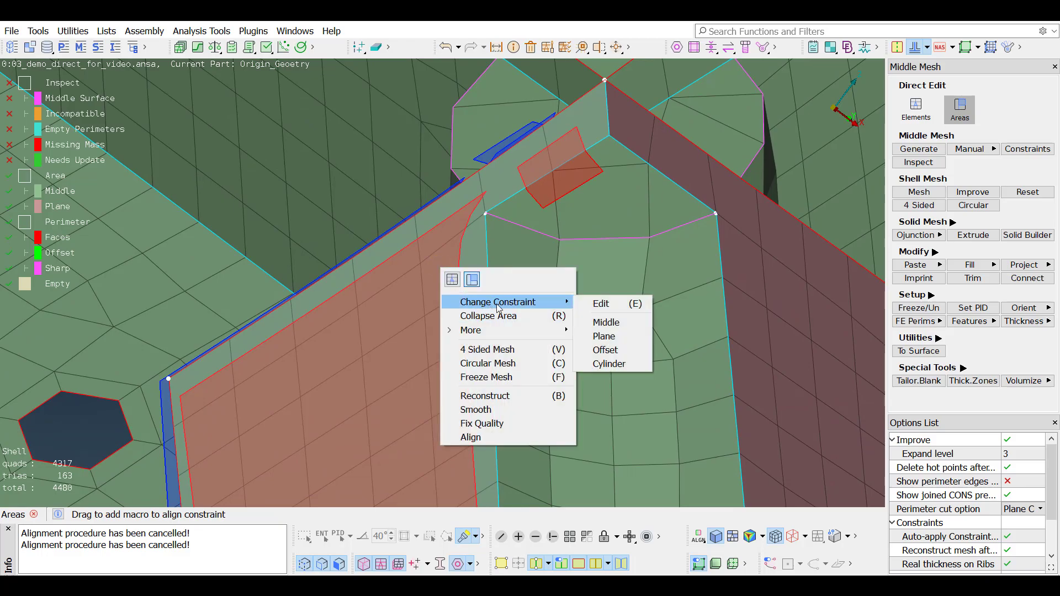
left_click(595, 304)
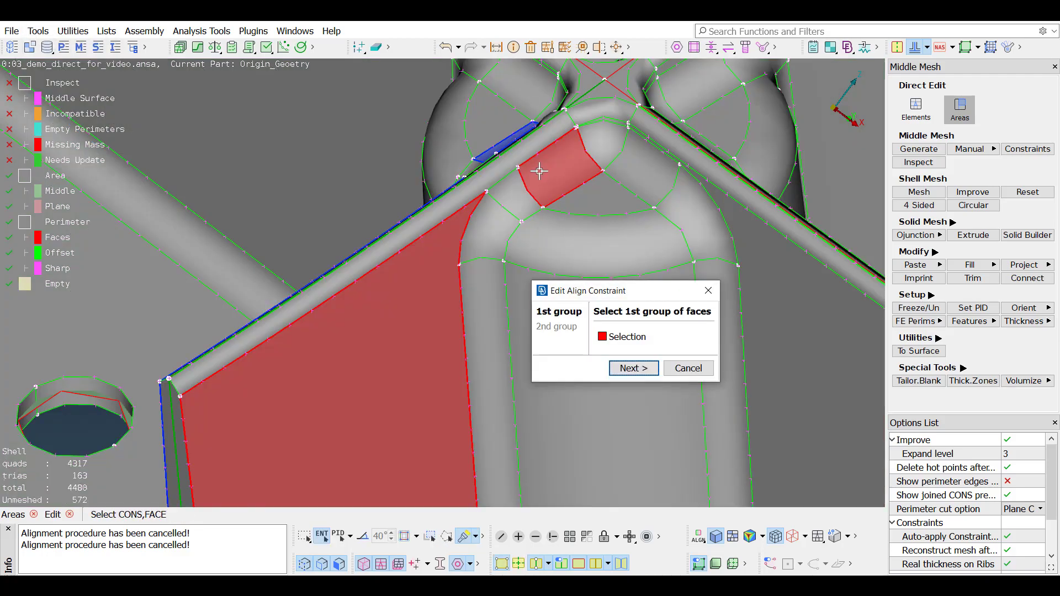
left_click(633, 368)
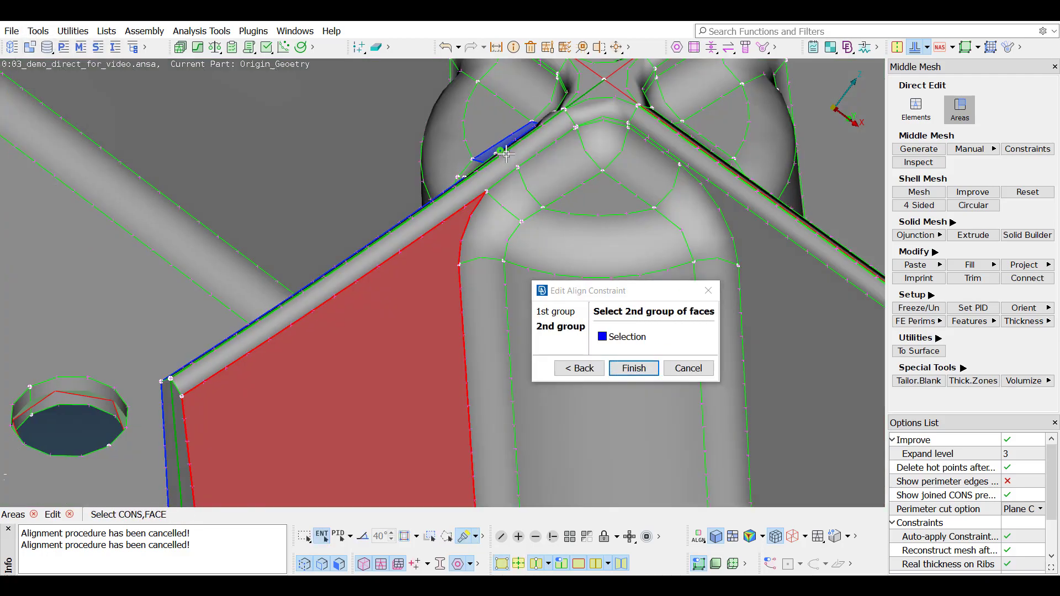
left_click_drag(506, 154, 478, 123, "ctrl")
right_click(478, 124)
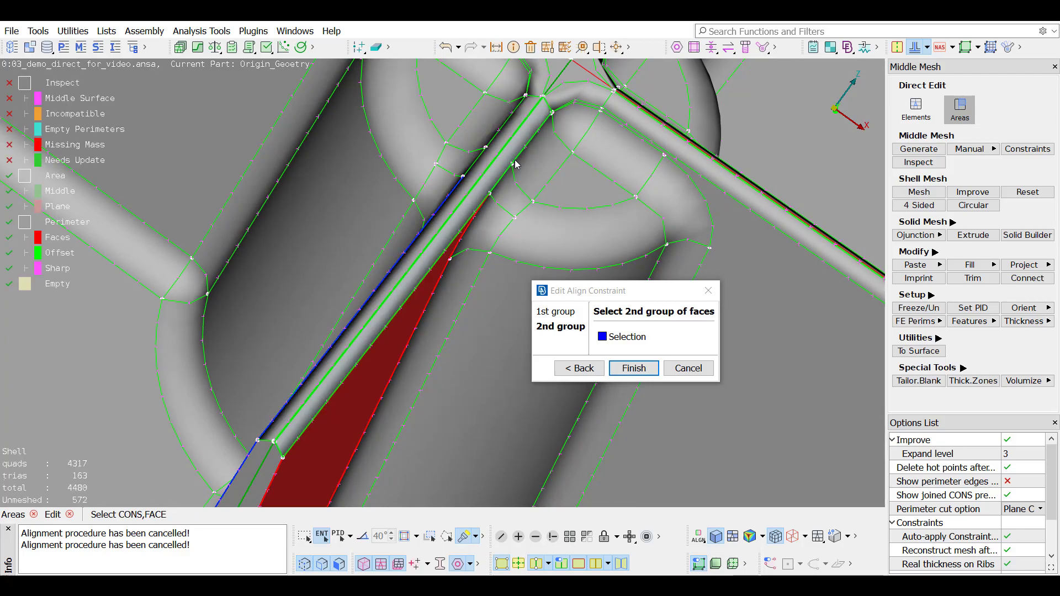
middle_click(523, 175)
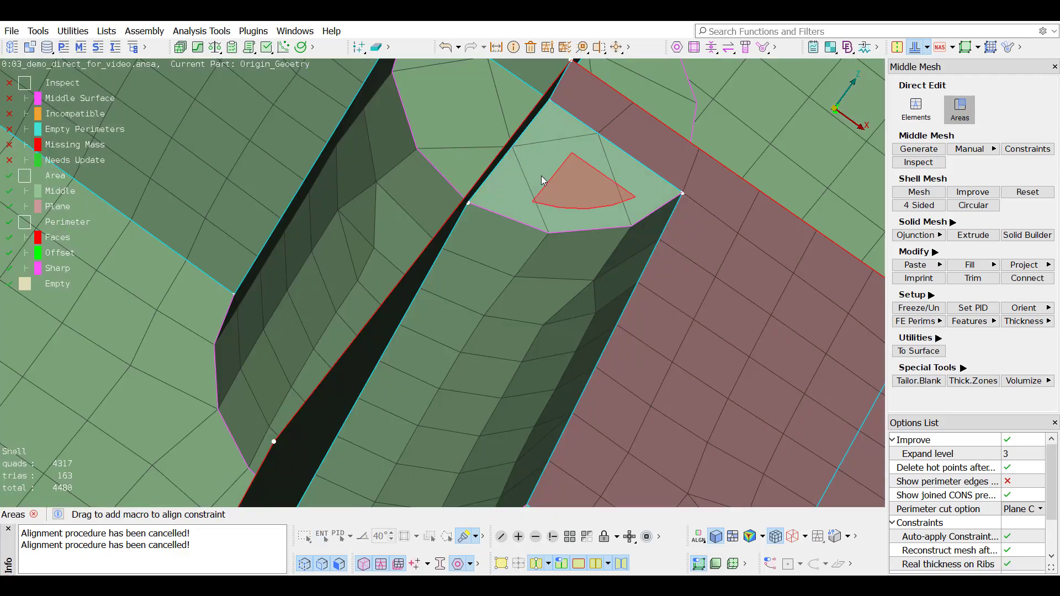
Increase the number of elements along the curved upper perimeter of the boss wall quadrant adjoining the plane rib
left_click_drag(516, 276, 560, 317, "ctrl")
scroll(556, 310, "down", 4)
middle_click_drag(542, 308, 527, 324, "ctrl")
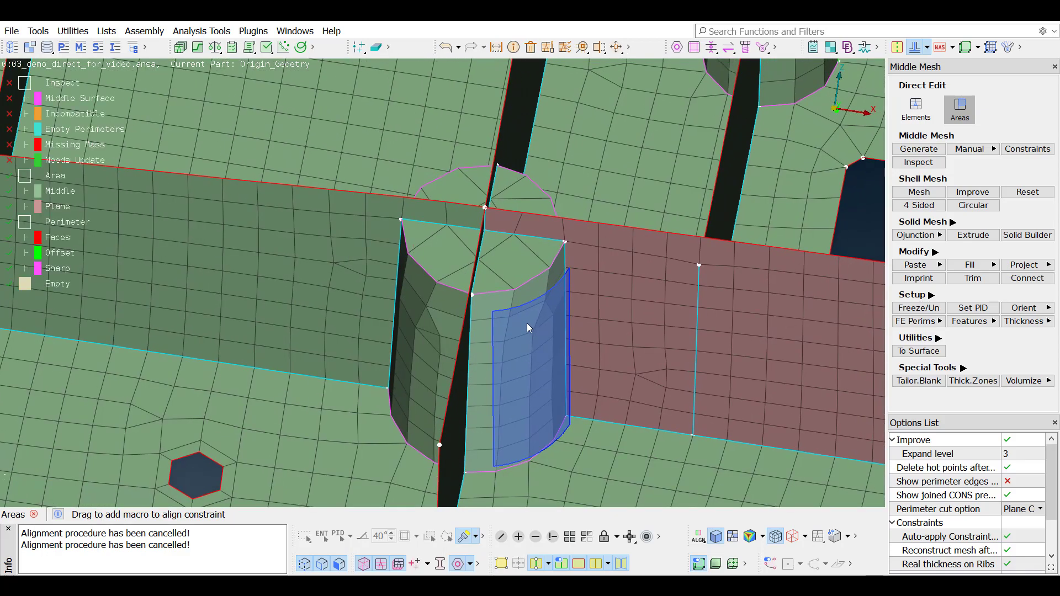
left_click(526, 280)
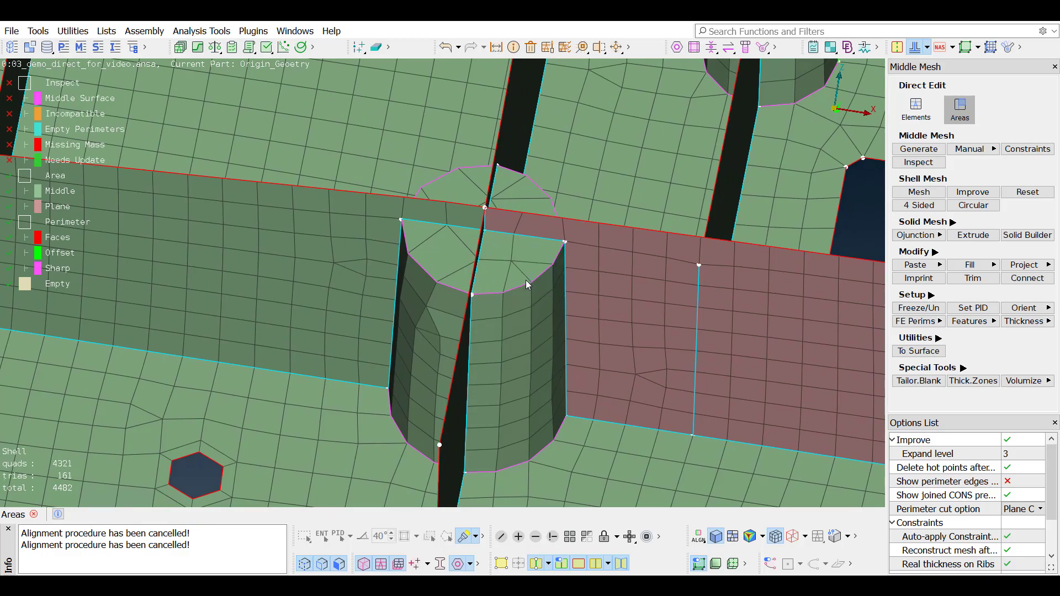
Remesh that boss wall quadrant as a 4 Sided mesh with the perimeter spacing set to Map opposite sides
right_click(511, 329)
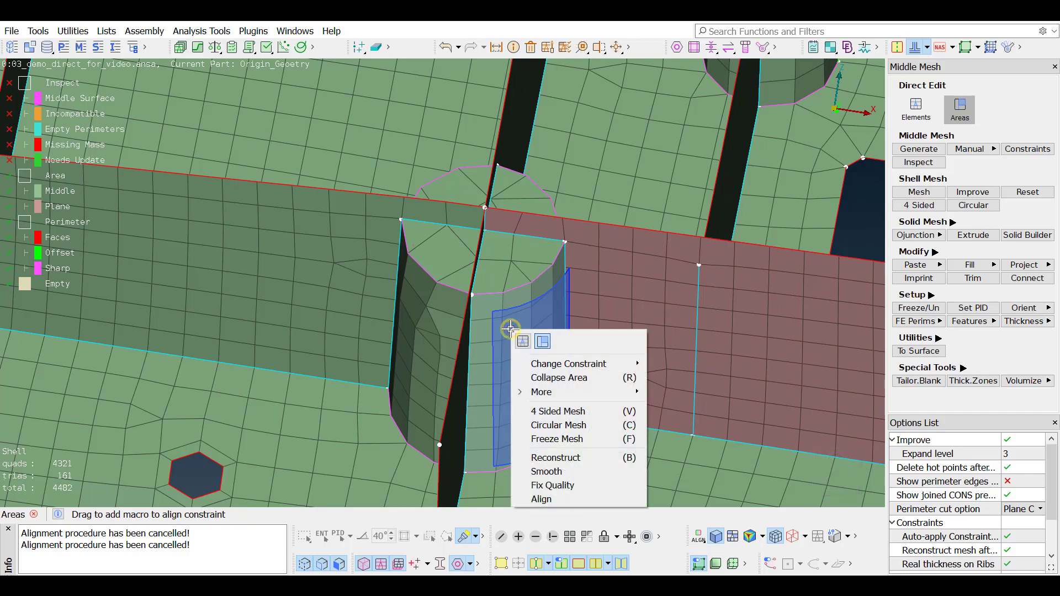
left_click(545, 411)
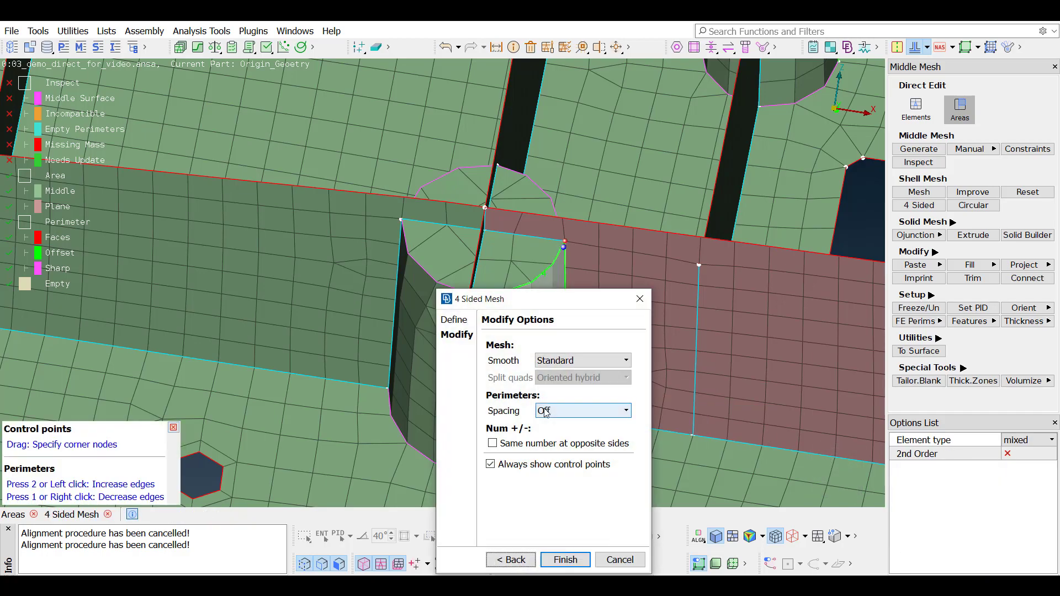
left_click(627, 414)
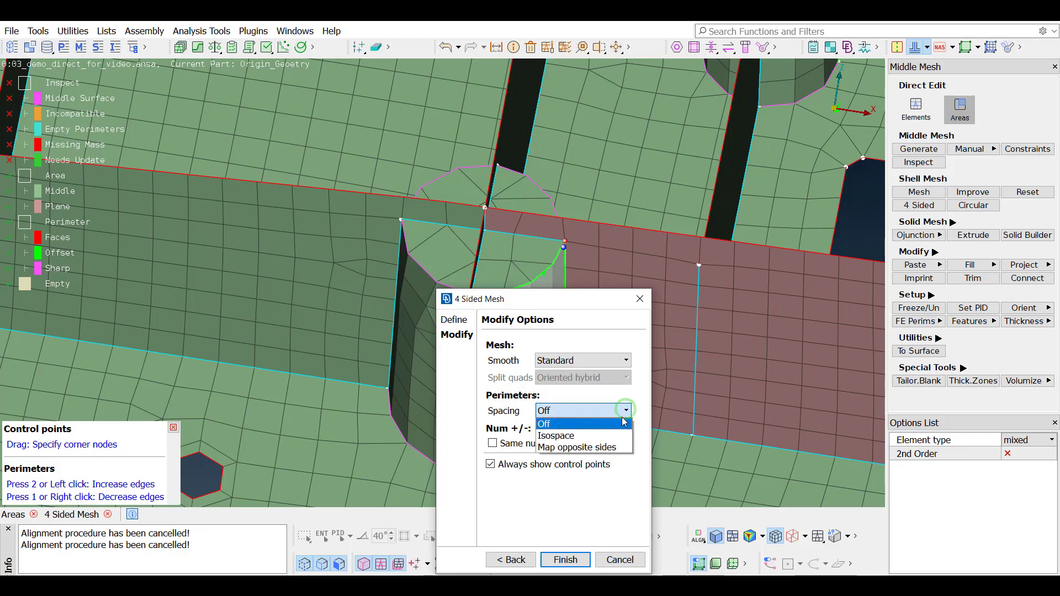
left_click(613, 445)
left_click(565, 560)
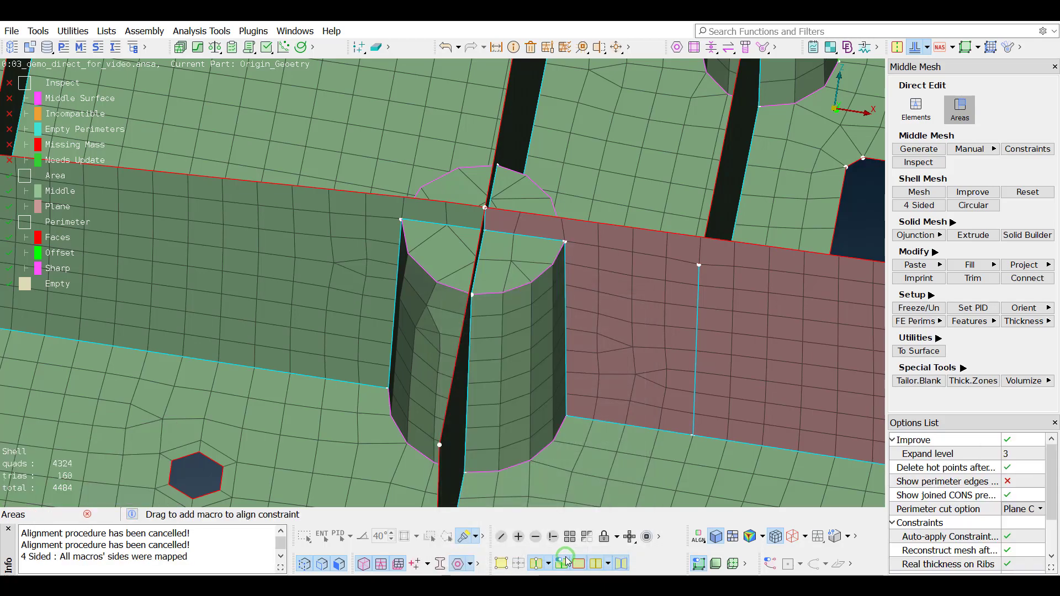
Remesh the boss wall quadrant on the other side of the rib as a 4 Sided mesh with opposite sides mapped
left_click_drag(418, 354, 486, 354, "ctrl")
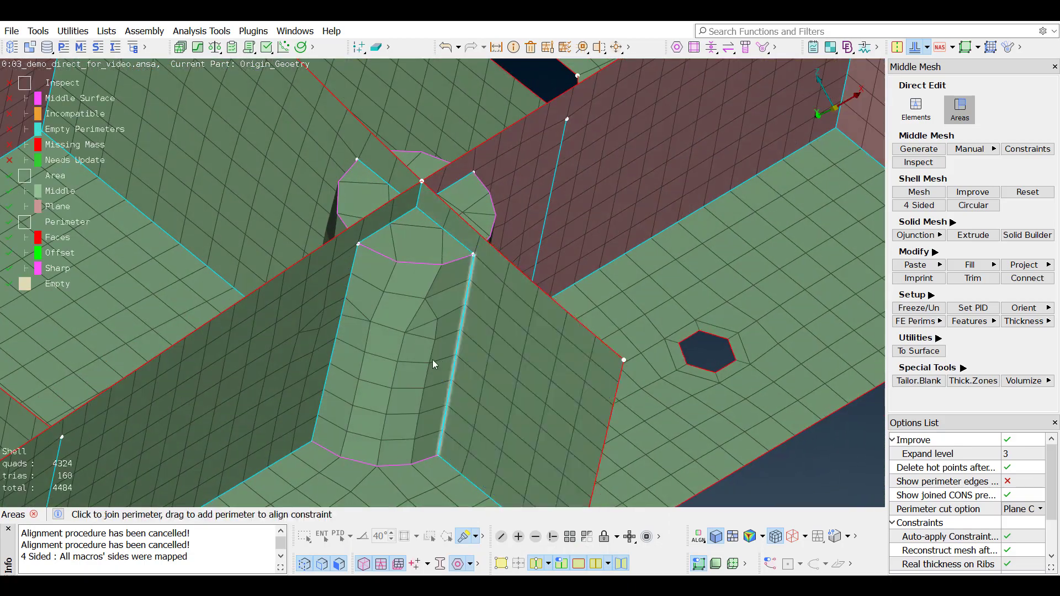
right_click(401, 357)
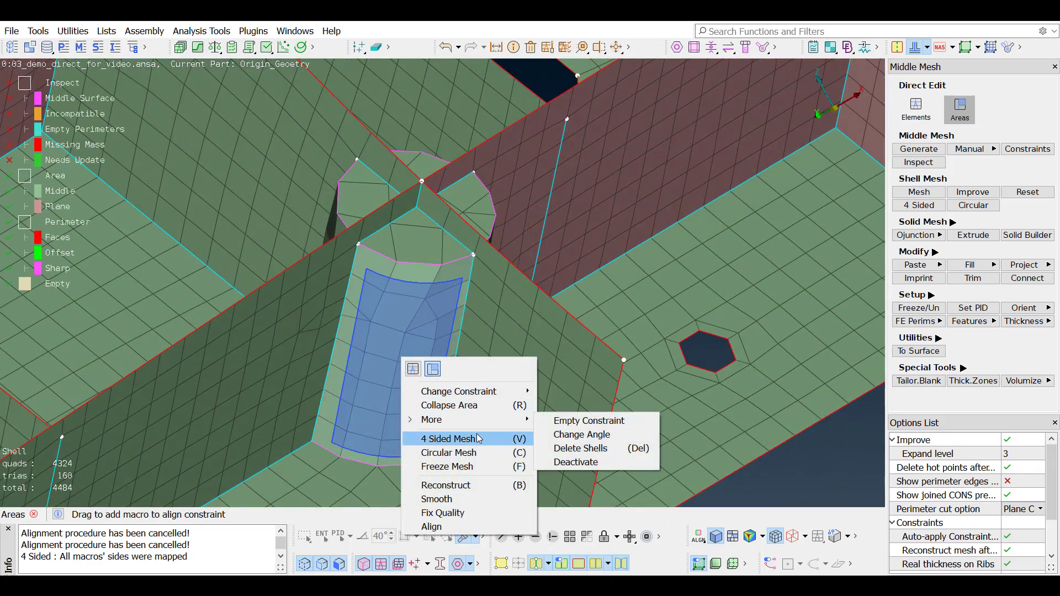
left_click(449, 439)
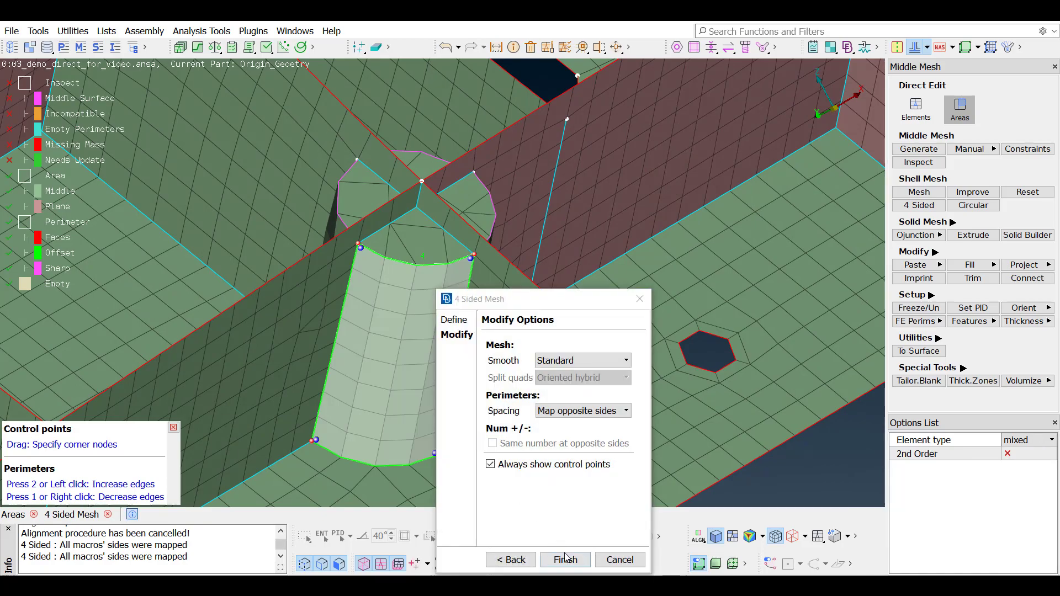
left_click(563, 558)
Apply the 4 Sided mesh with mapped opposite sides to the two remaining boss wall quadrants around the rib crossing
left_click_drag(436, 276, 513, 257, "ctrl")
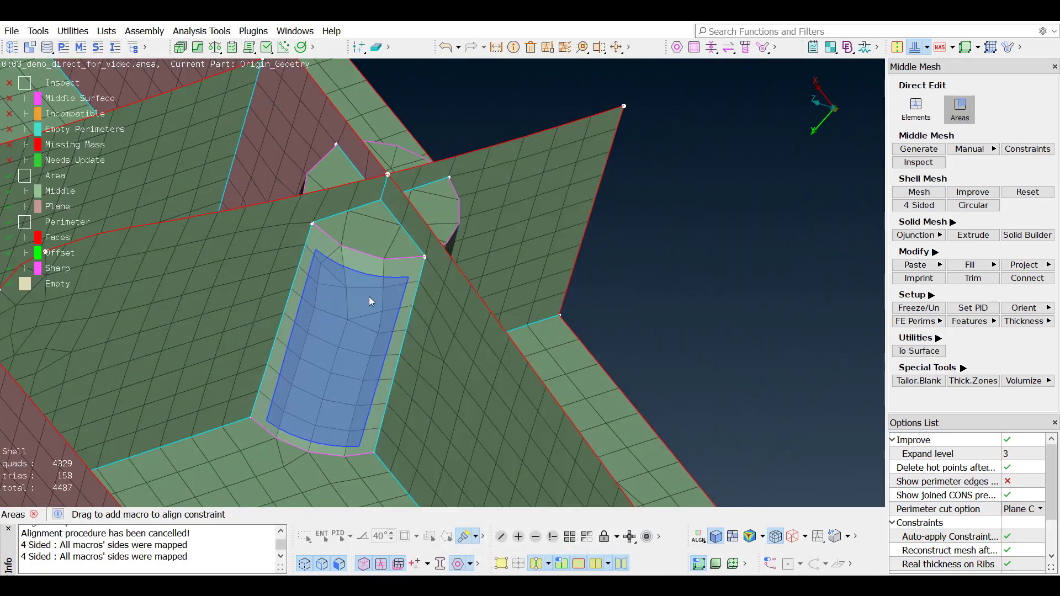
key("v")
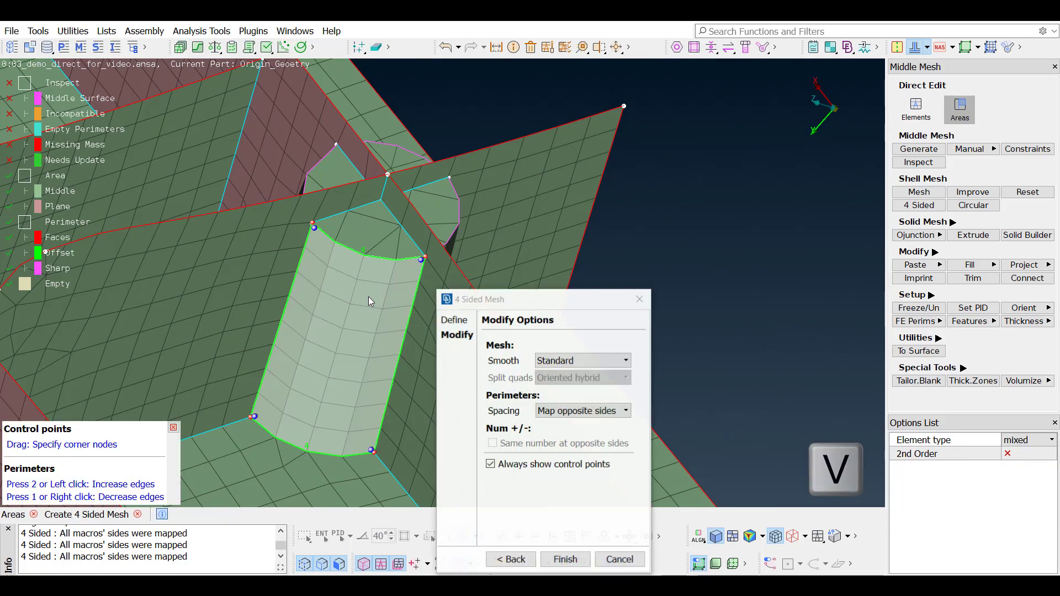
left_click(555, 559)
left_click_drag(277, 206, 421, 239, "ctrl")
key("v")
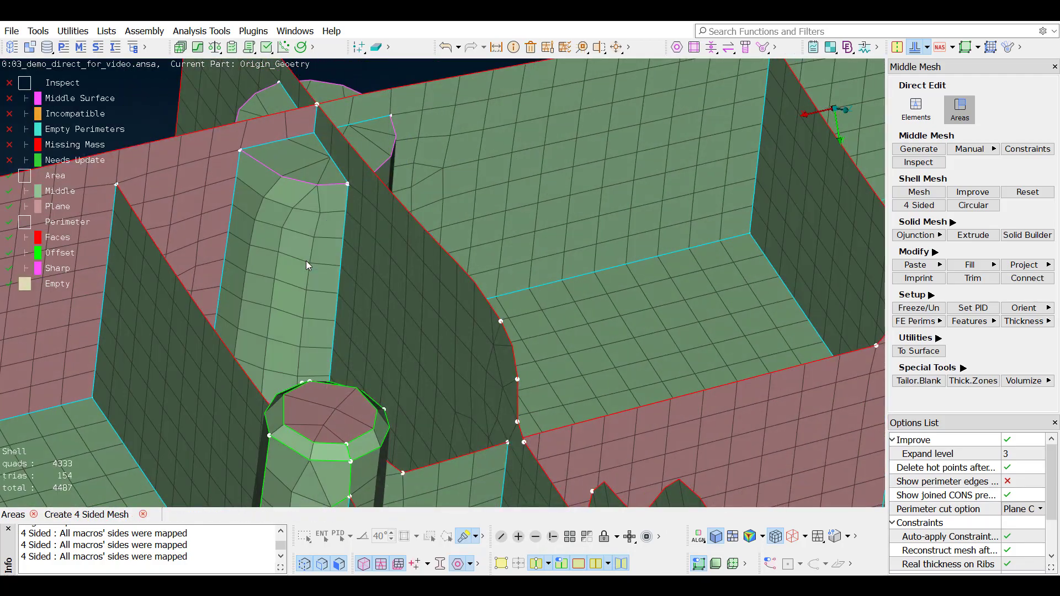
left_click(305, 261)
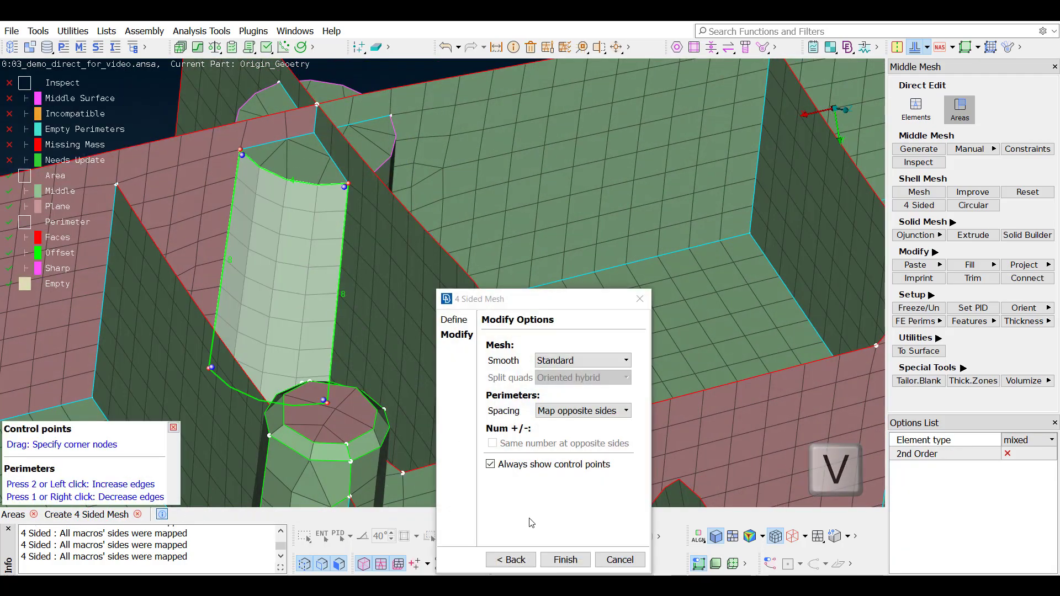
left_click(565, 560)
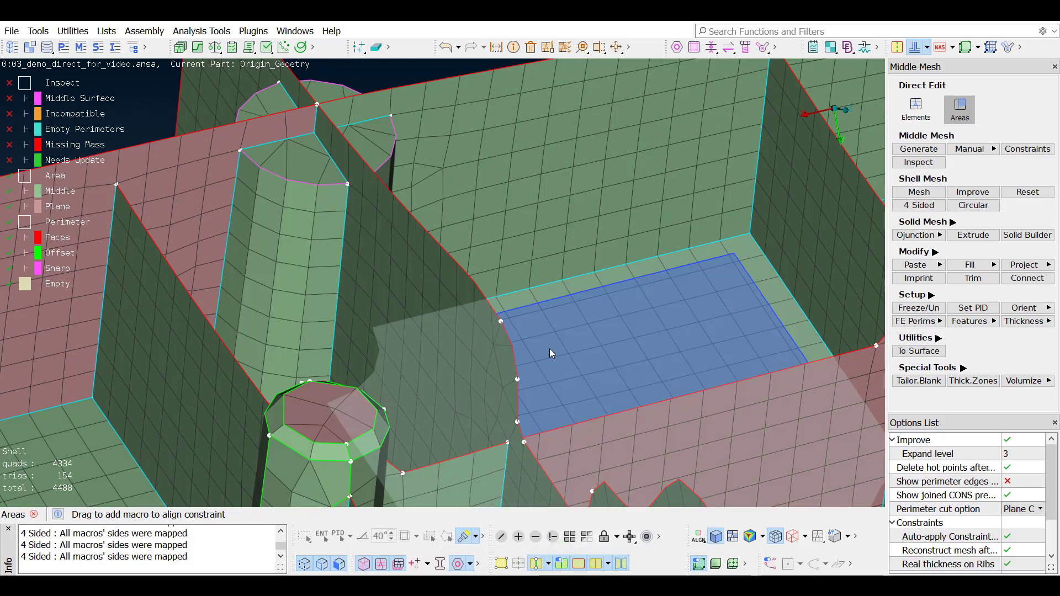
Turn off Improve and collapse the four chamfered corners of the rectangular cutout into single sharp corners
key("F3")
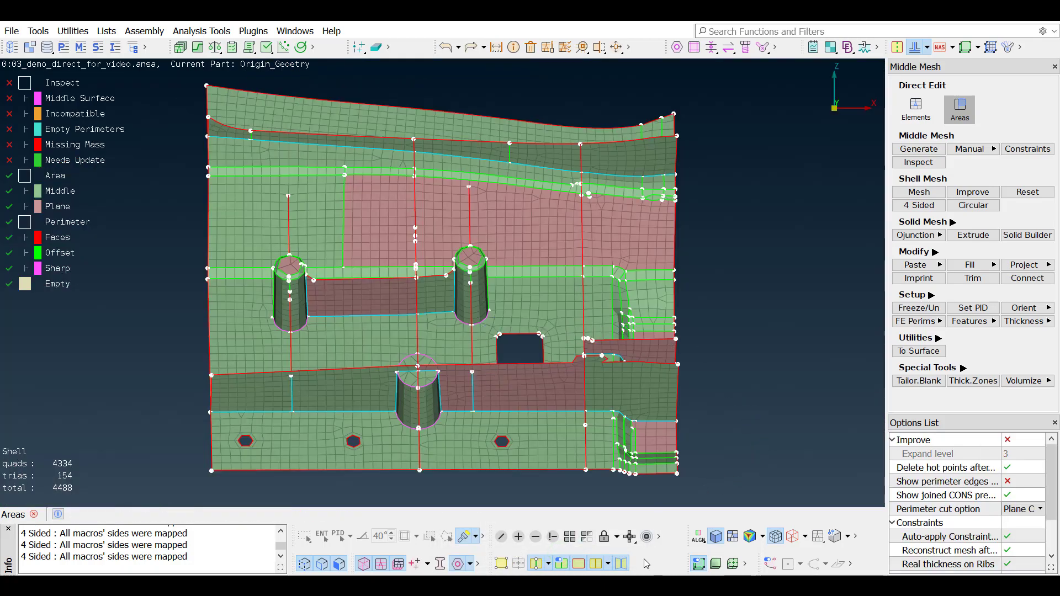
left_click_drag(530, 369, 524, 304, "ctrl")
scroll(524, 304, "up", 5)
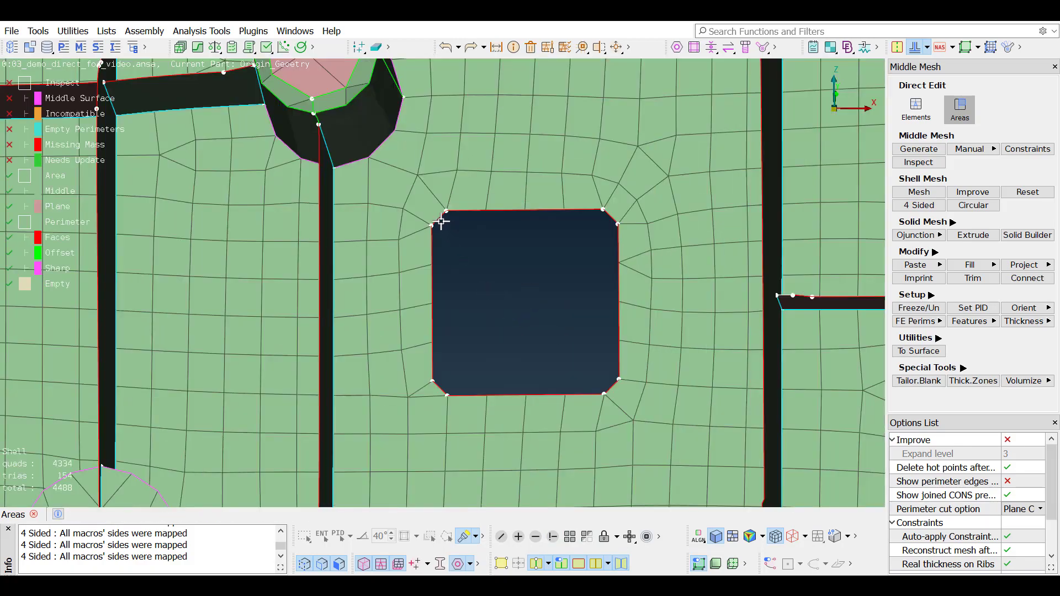
left_click_drag(442, 221, 492, 216)
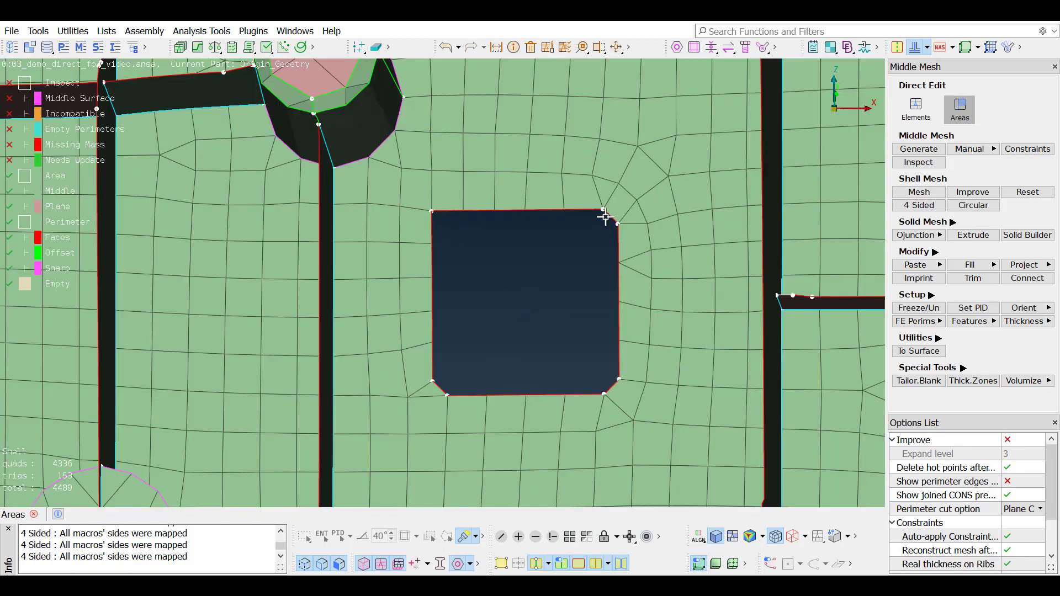
left_click_drag(606, 218, 617, 298)
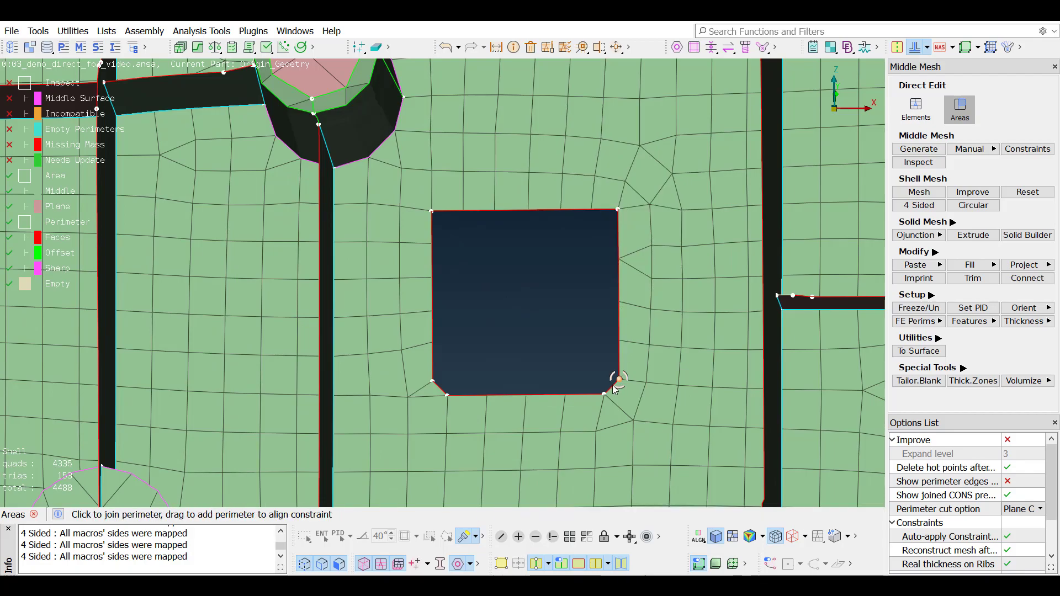
left_click_drag(613, 387, 620, 369)
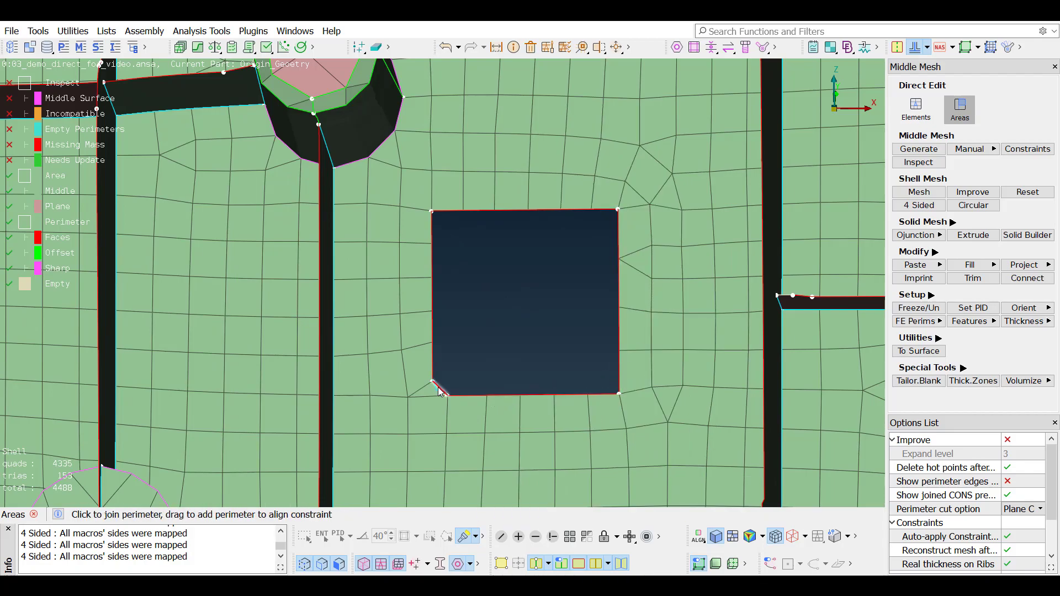
left_click_drag(440, 391, 467, 394)
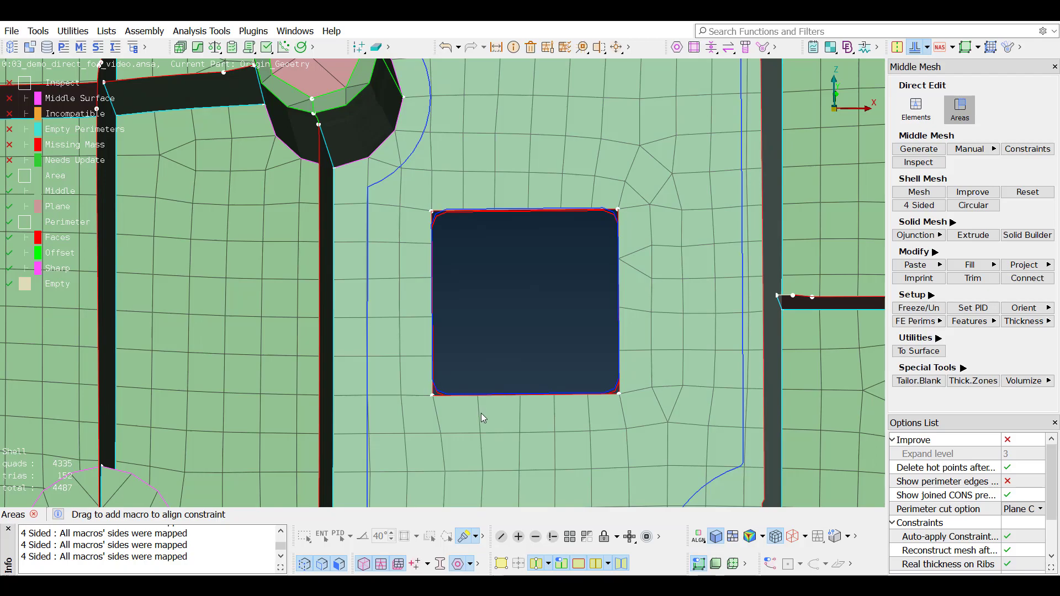
Reconstruct the mesh around the rectangular cutout with the mesh brush, using a brush diameter factor of 2
key("b")
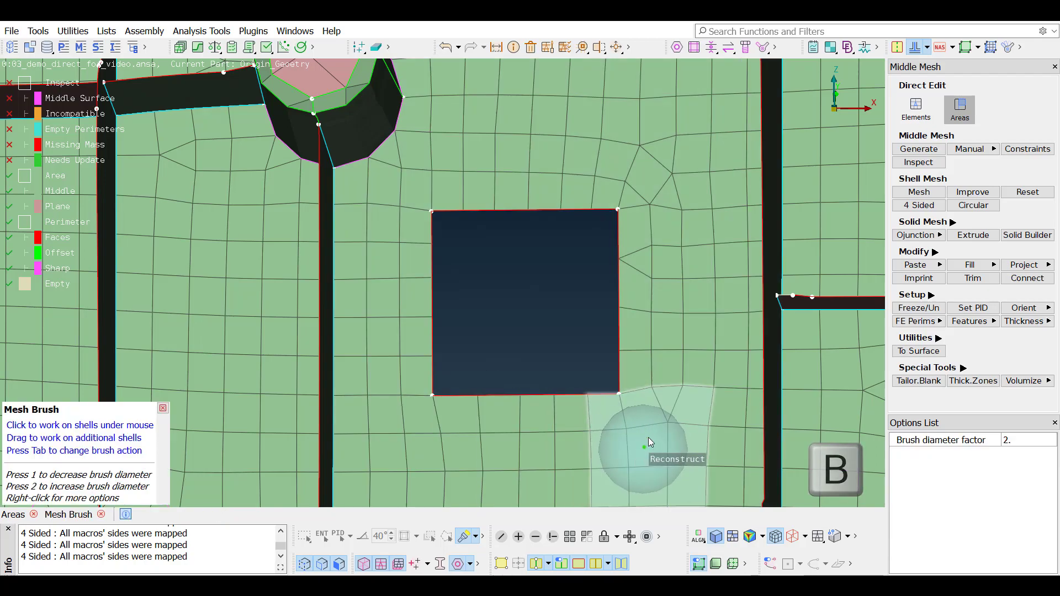
mouse_move(649, 439)
left_mouse_down()
mouse_move(652, 259)
mouse_move(625, 163)
mouse_move(709, 232)
mouse_move(691, 433)
mouse_move(506, 433)
left_mouse_up()
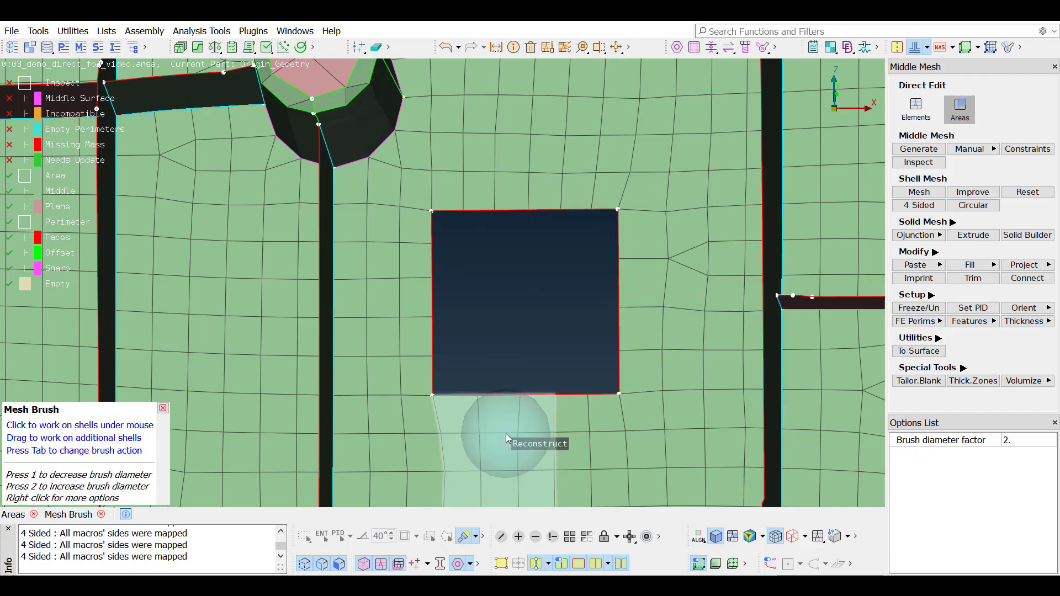
middle_click(506, 433)
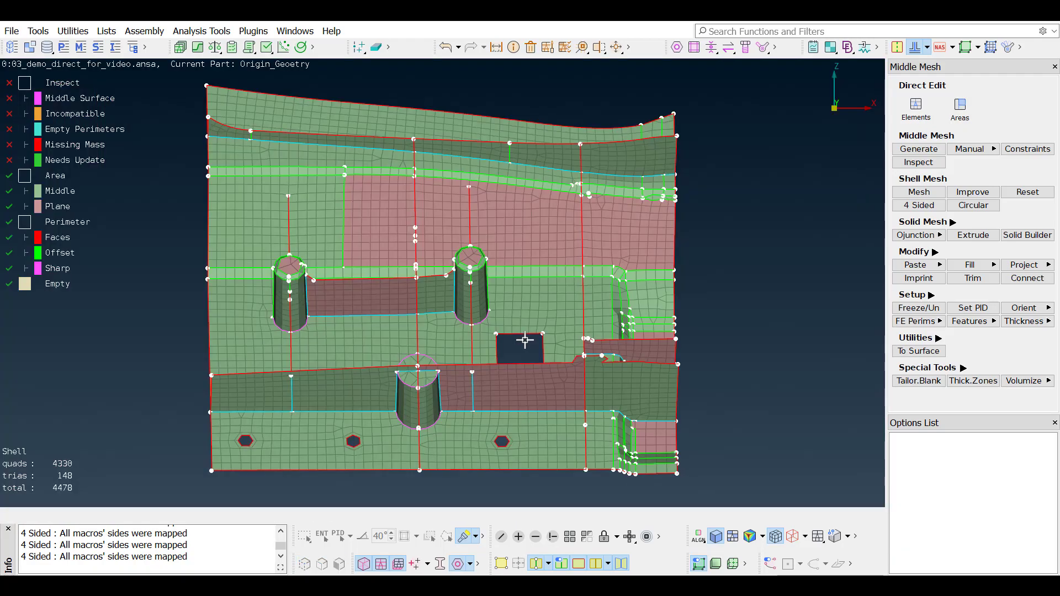
Restart area editing and cut the offset ring at the cylindrical boss's rim from the outer hot point to the inner perimeter
left_click(960, 107)
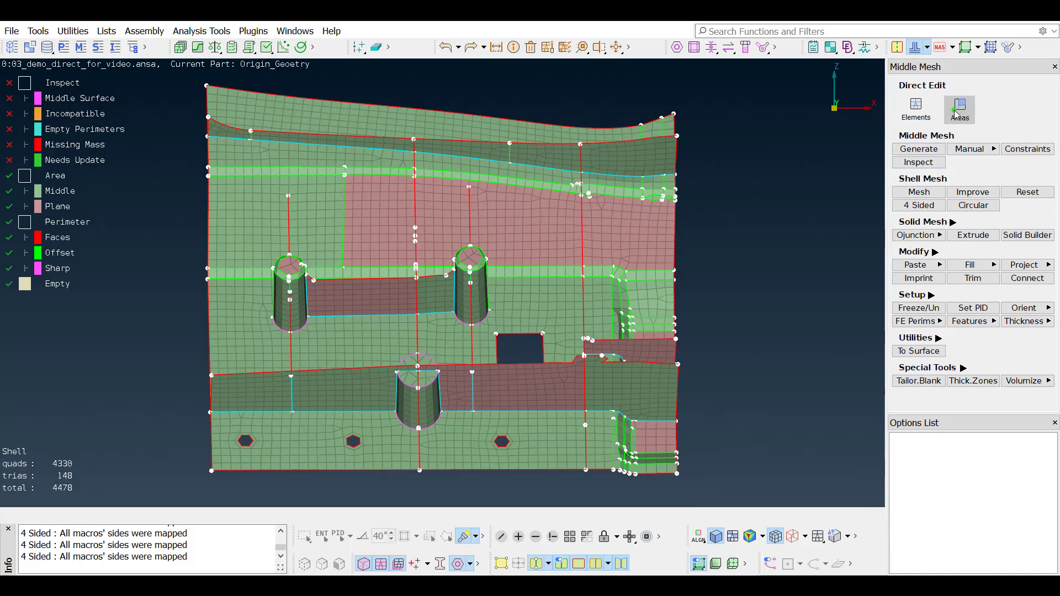
scroll(320, 250, "up", 6)
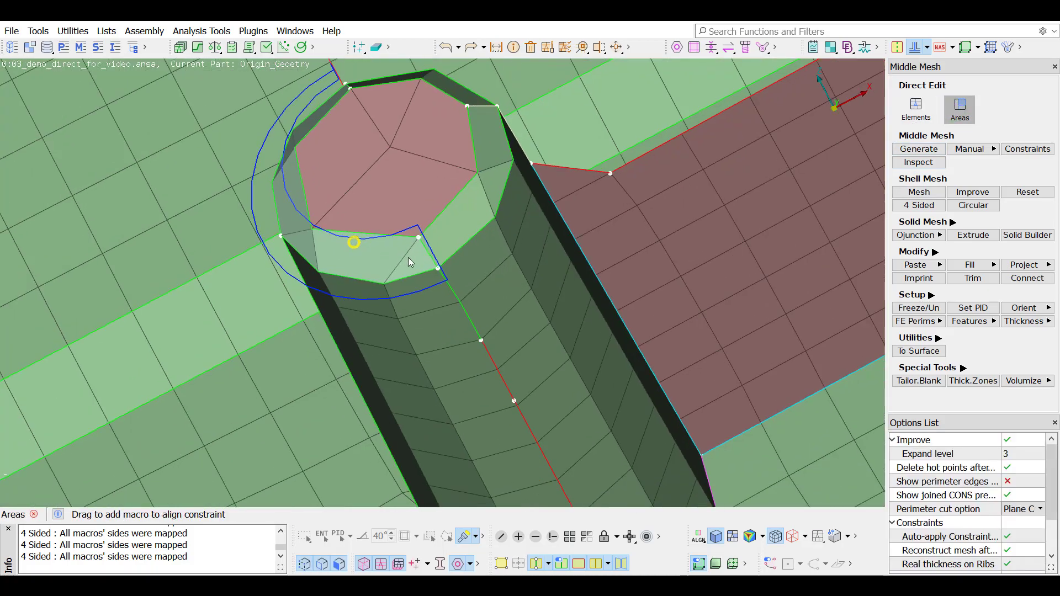
left_click_drag(409, 257, 472, 221, "ctrl")
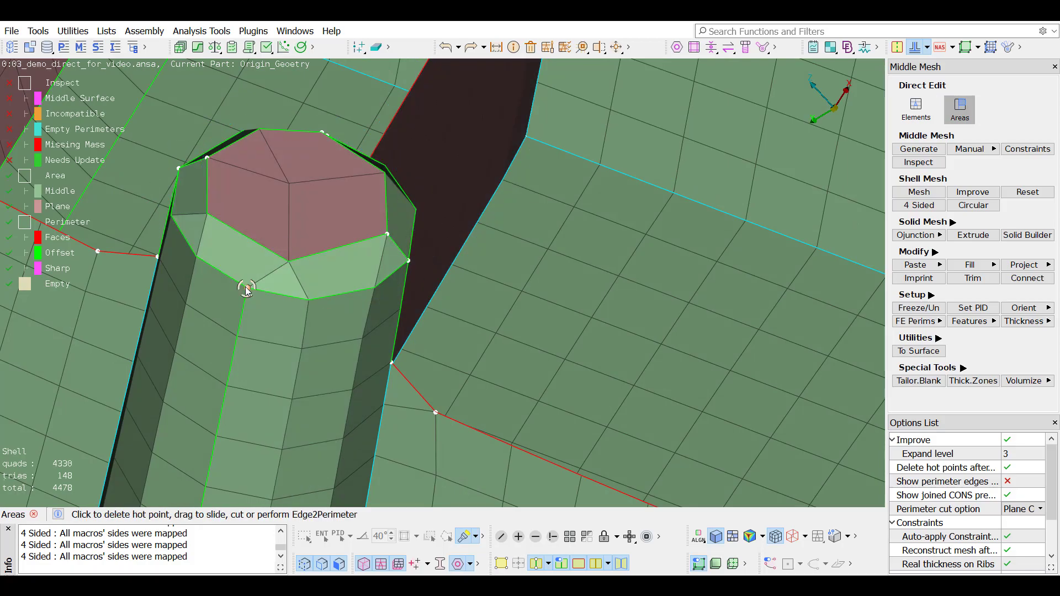
left_click_drag(248, 288, 267, 244)
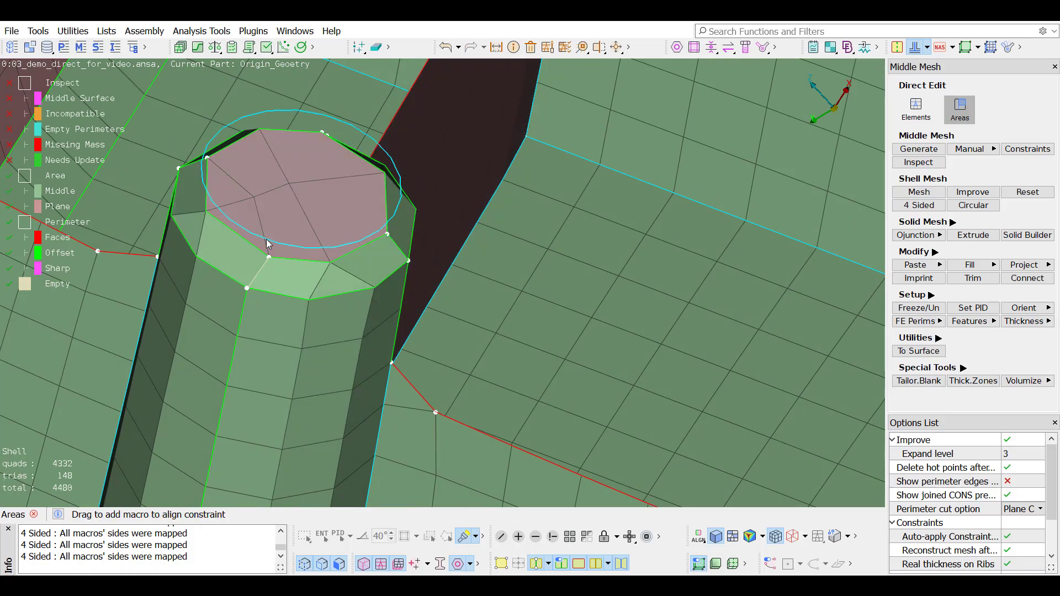
Increase the number of nodes on the inner perimeter of the cylindrical boss's rim
right_click(251, 245)
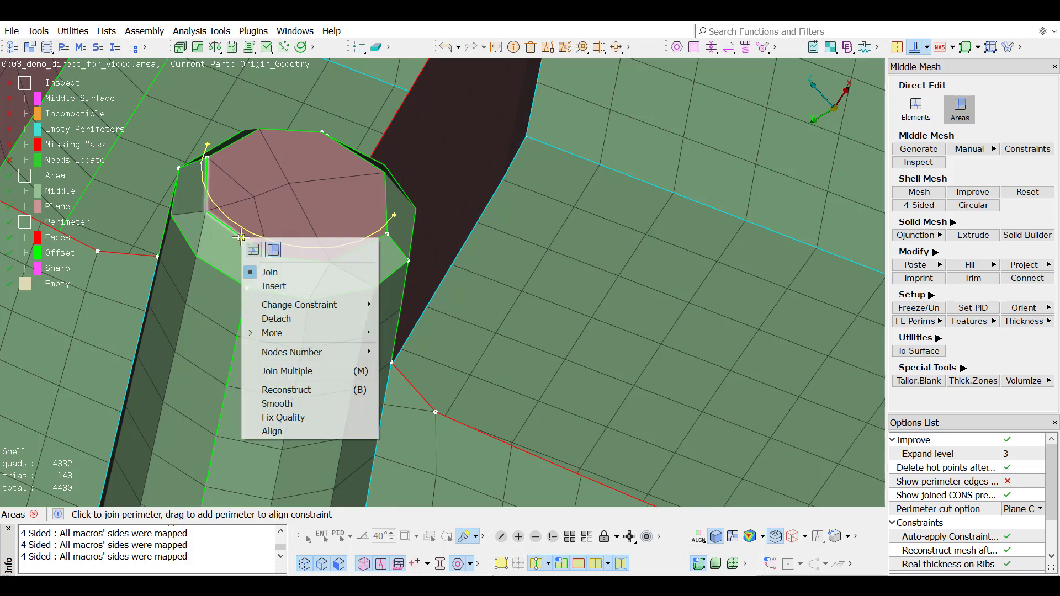
mouse_move(320, 352)
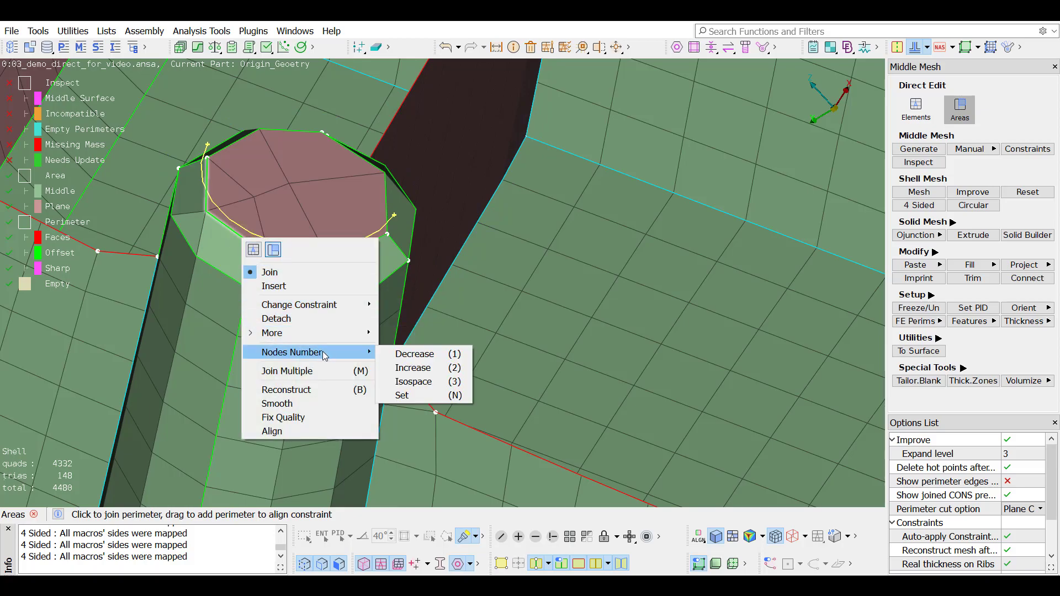
left_click(403, 366)
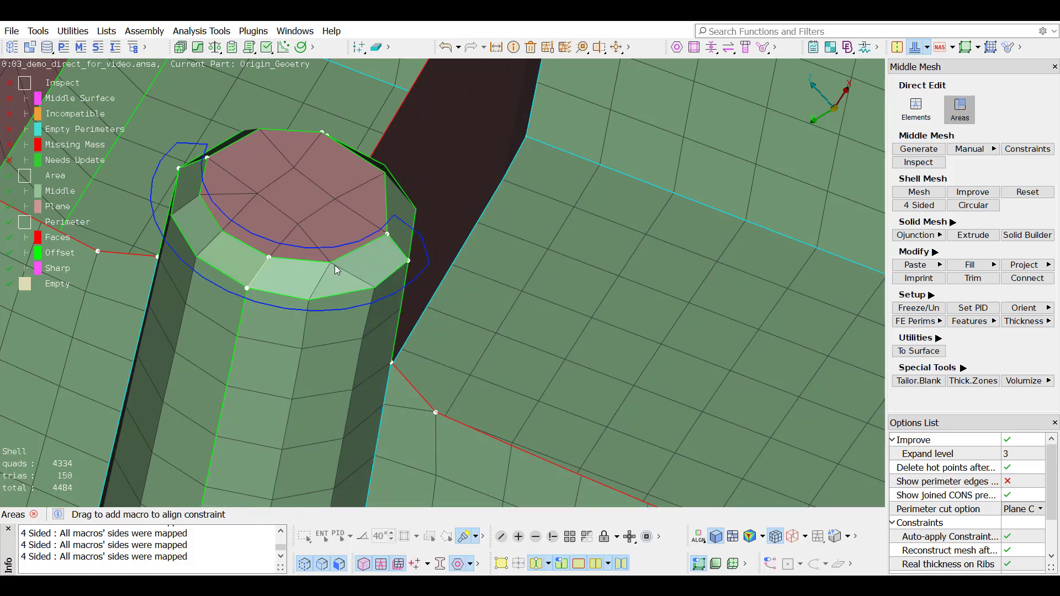
Apply the 4 Sided mesh with mapped opposite sides to one section of the boss's rim ring
left_click_drag(340, 273, 197, 253, "ctrl")
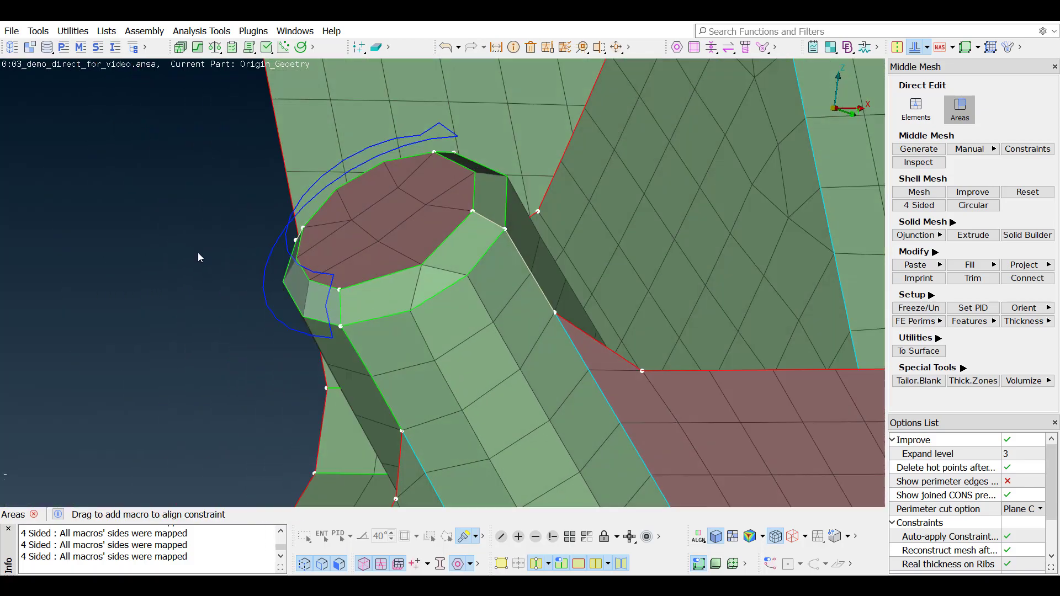
right_click(412, 287)
left_click(468, 366)
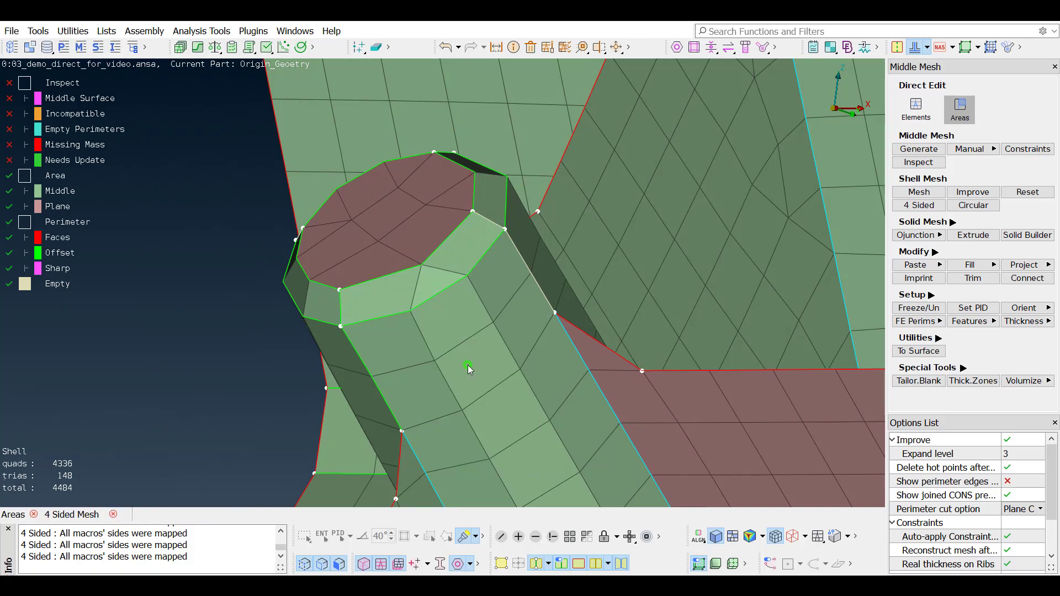
middle_click(390, 367)
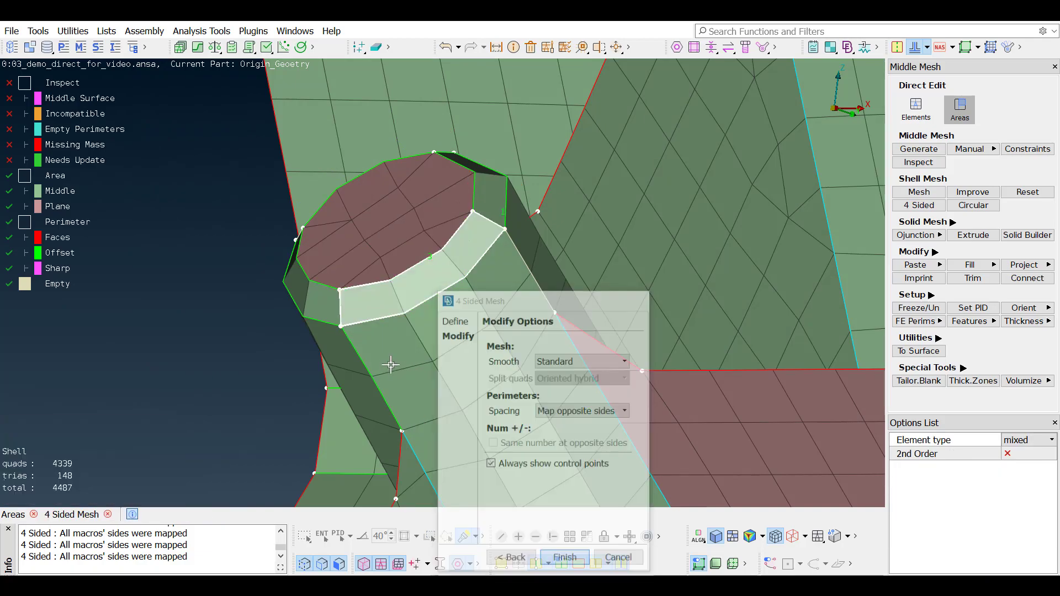
Apply the 4 Sided mesh to the next section of the rim ring, increasing its long sides to 3 elements
left_click_drag(502, 225, 379, 223, "ctrl")
key("v")
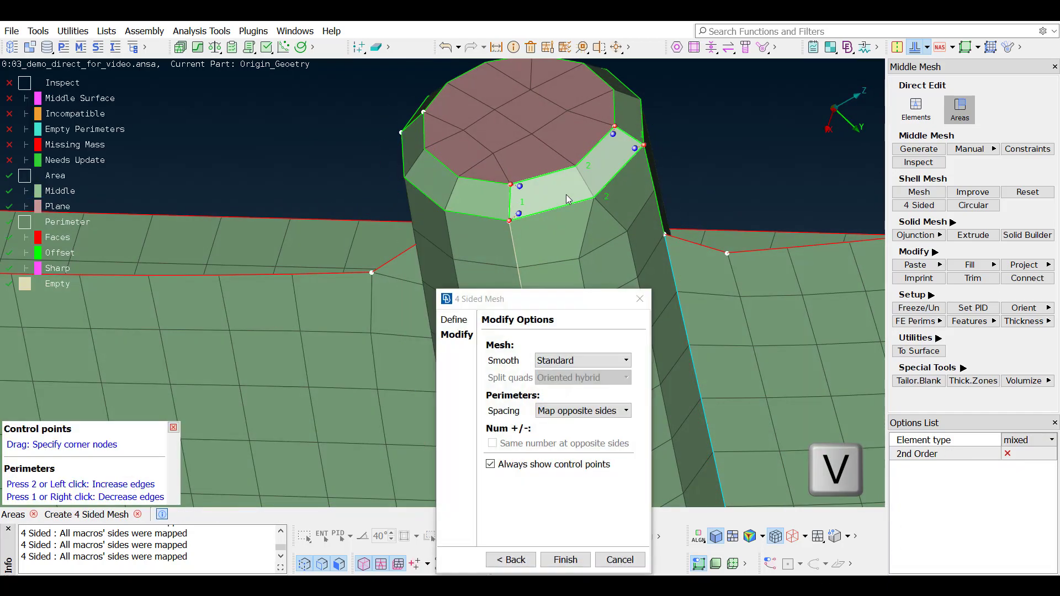
key("2")
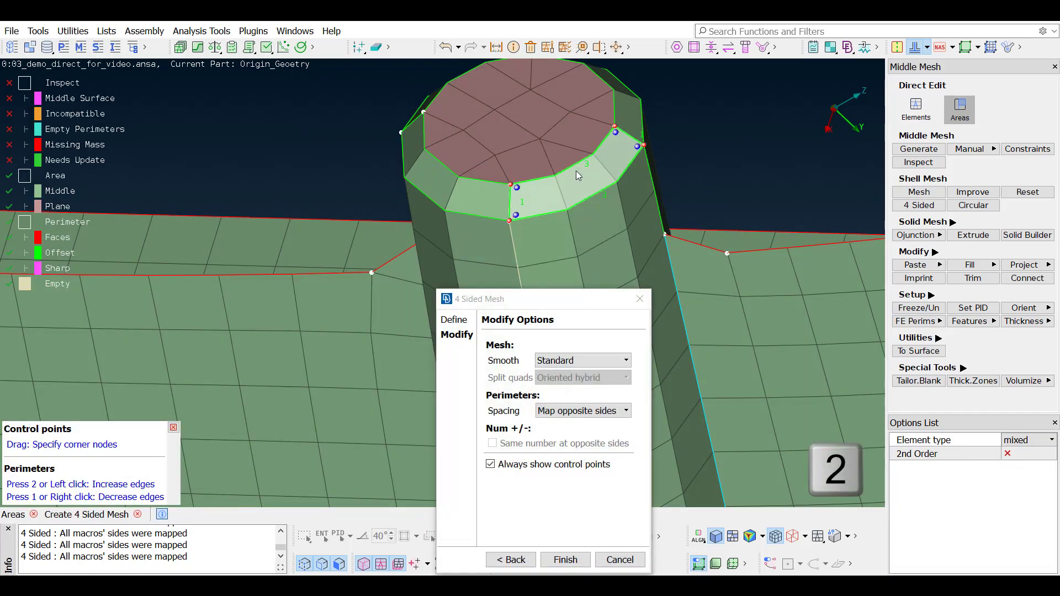
middle_click(575, 170)
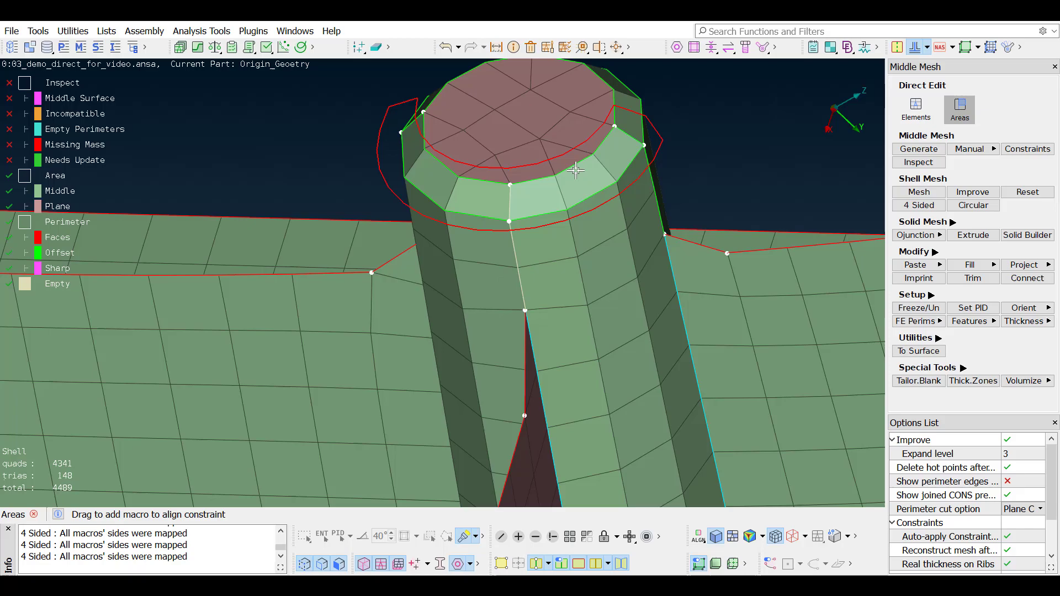
Apply the Circular mesh with the Default pattern to the flat cap on top of the boss
right_click(528, 136)
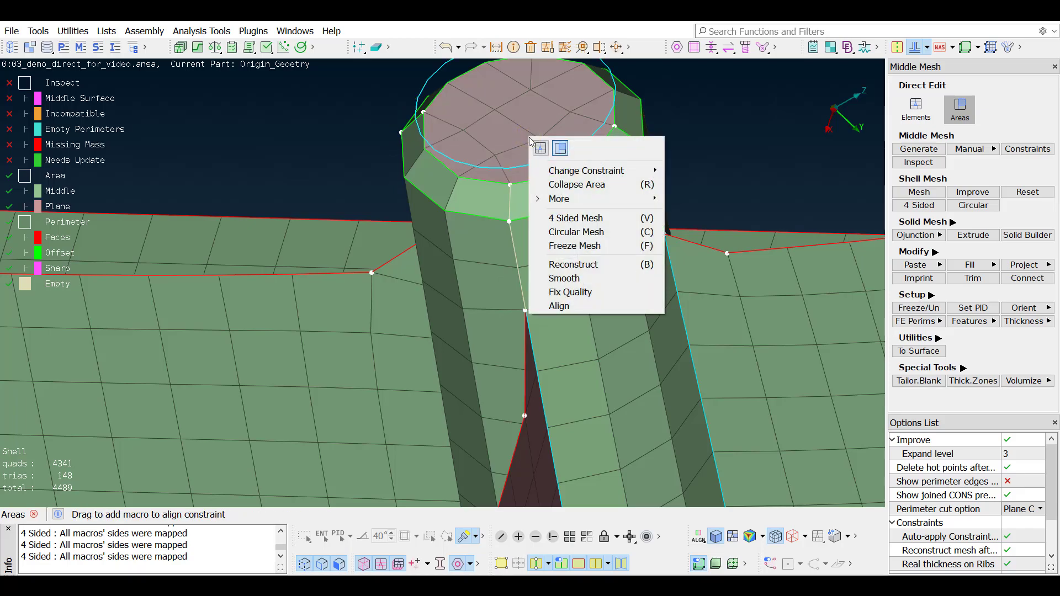
left_click(571, 229)
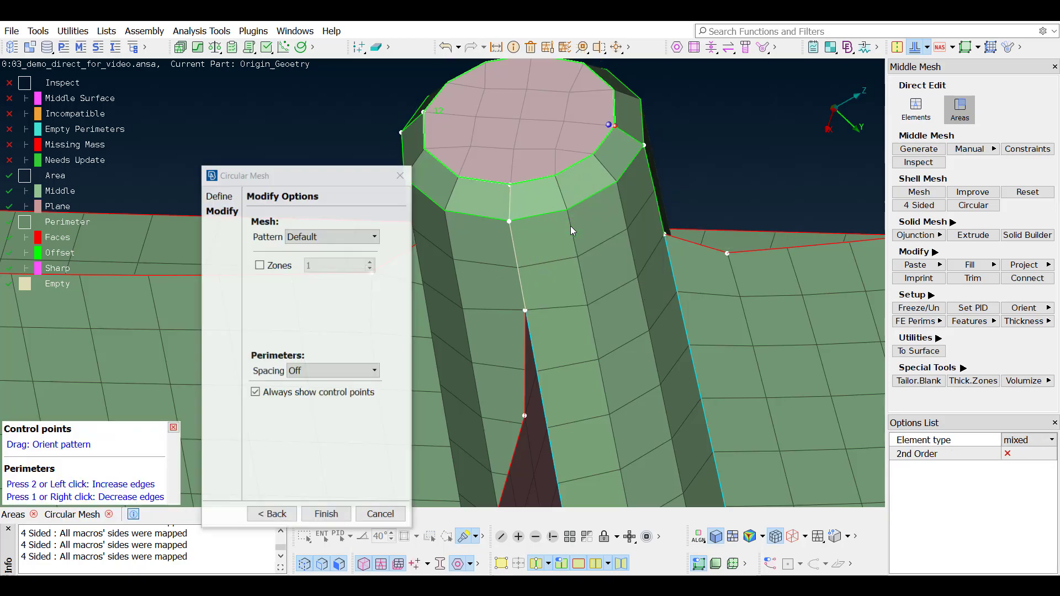
middle_click(571, 226)
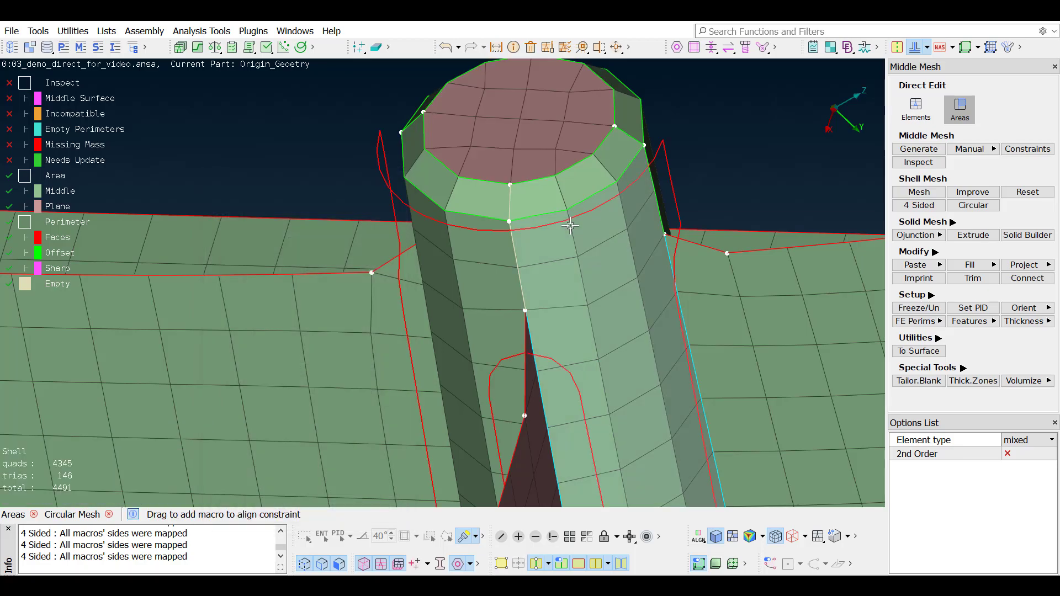
Cut the offset ring of the second boss's rim through to its inner perimeter and increase the adjoining inner perimeter's node count
scroll(571, 226, "down", 5)
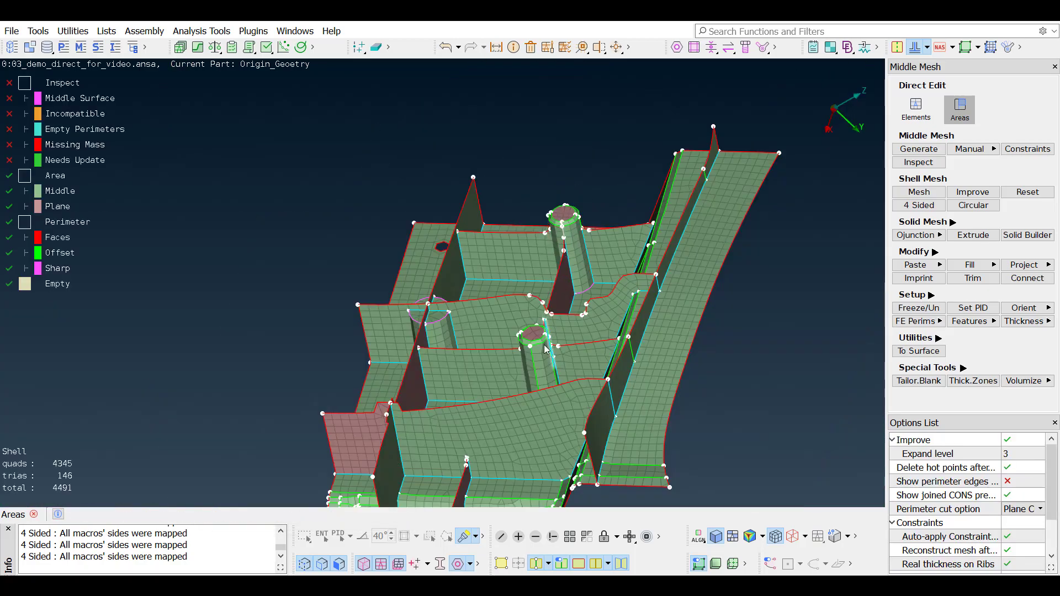
left_click_drag(536, 356, 712, 237, "ctrl")
scroll(502, 365, "up", 5)
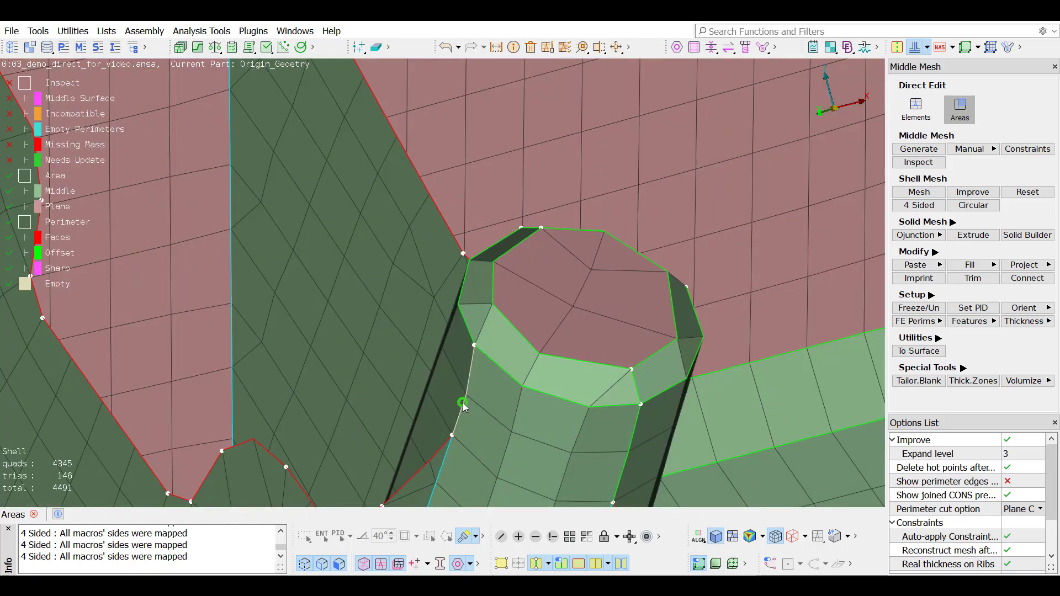
left_click(462, 402)
left_click_drag(454, 423, 508, 324)
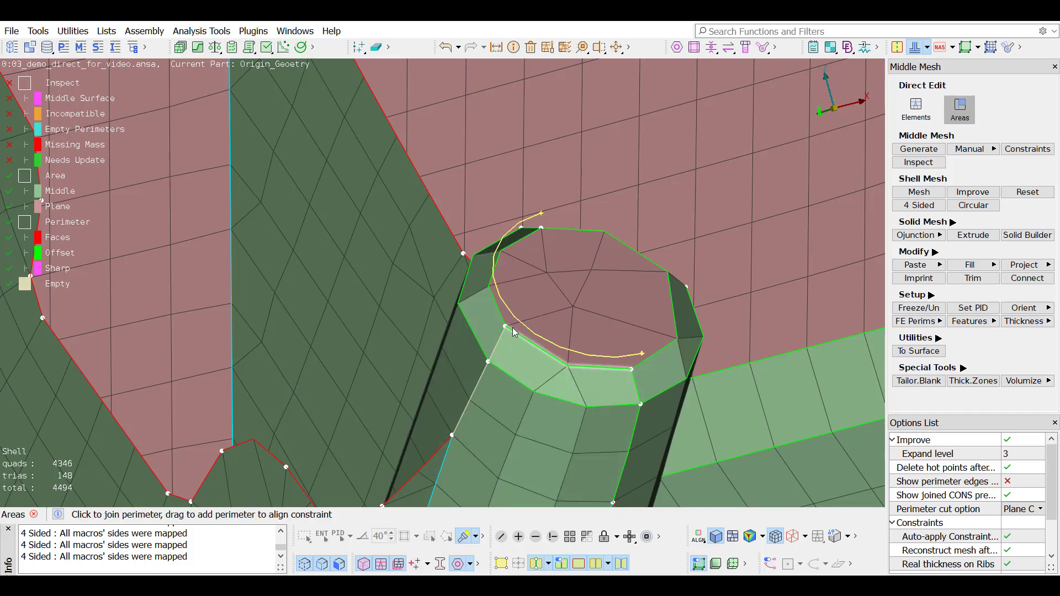
left_click(563, 363)
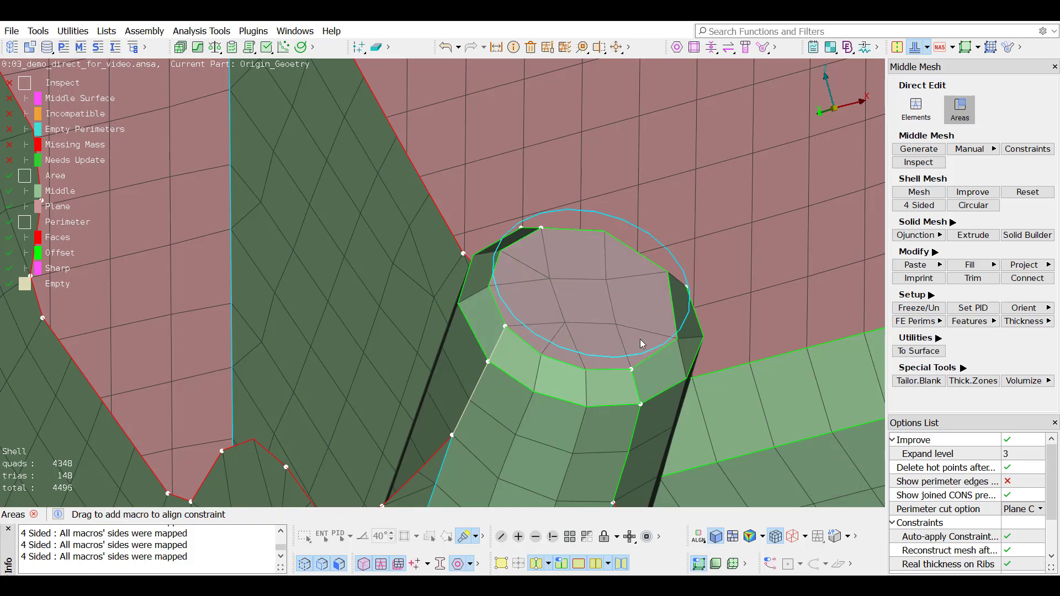
Cut the rim ring again at the outer hot point on the boss's other side and apply the 4 Sided mesh to the adjoining section
left_click_drag(641, 339, 499, 332, "ctrl")
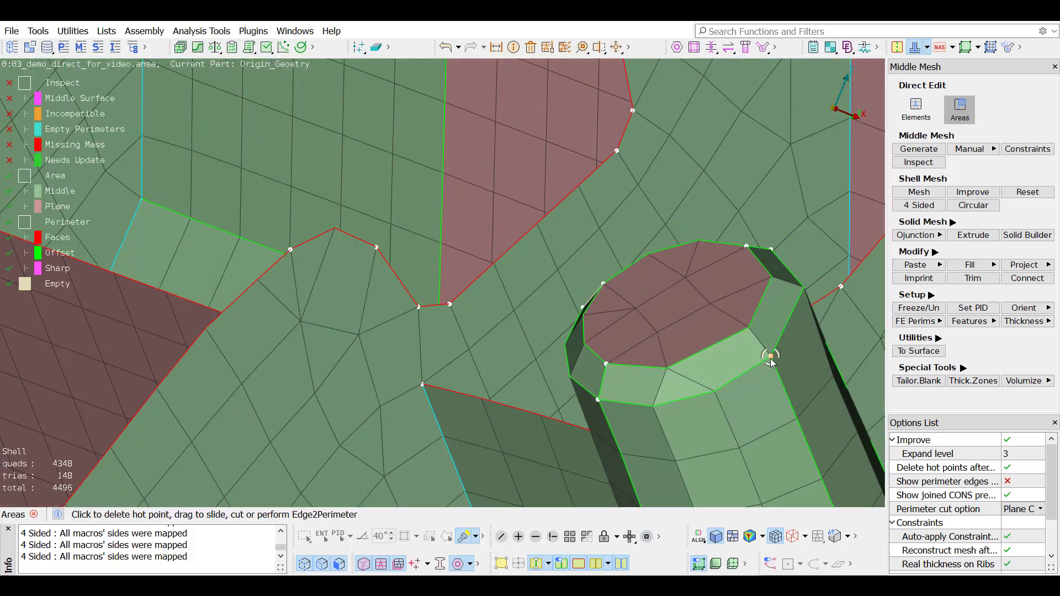
left_click_drag(771, 358, 743, 329)
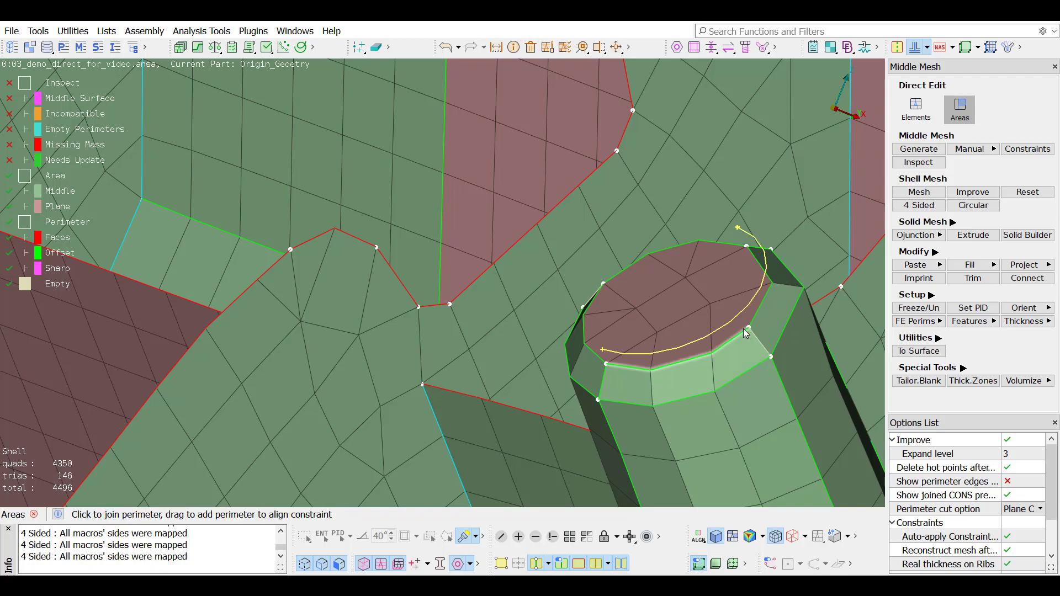
key("v")
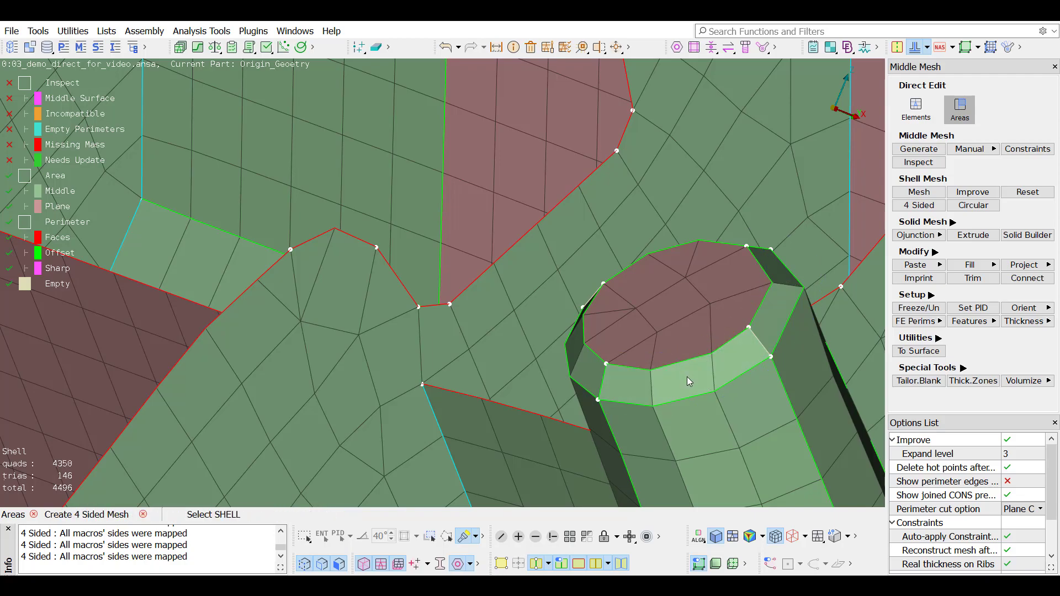
middle_click(694, 374)
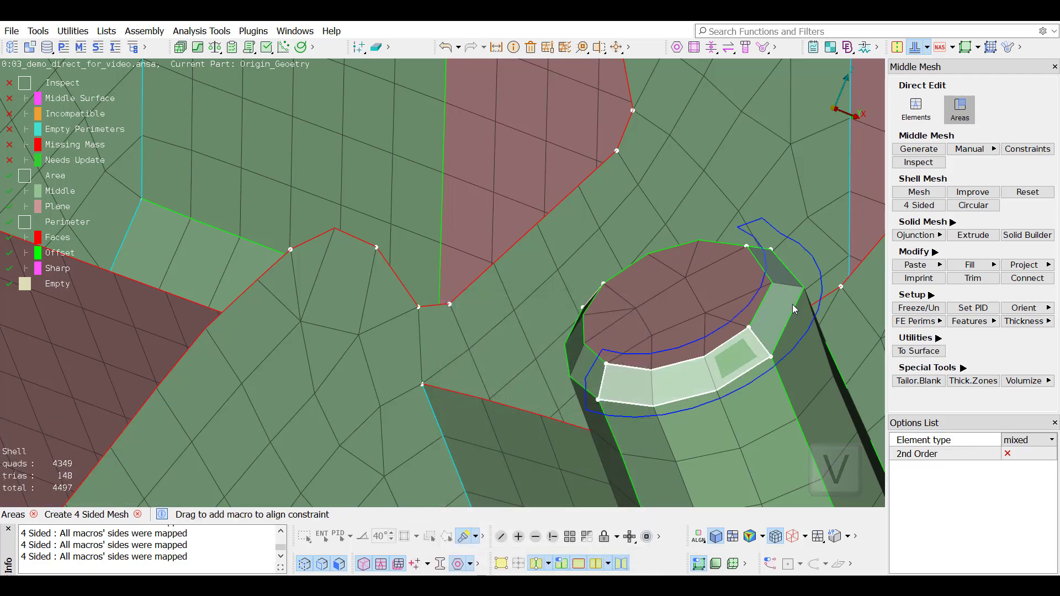
Apply the 4 Sided mesh to the neighbouring section of the second boss's rim ring, increasing the elements along its long sides
left_click_drag(793, 304, 656, 315, "ctrl")
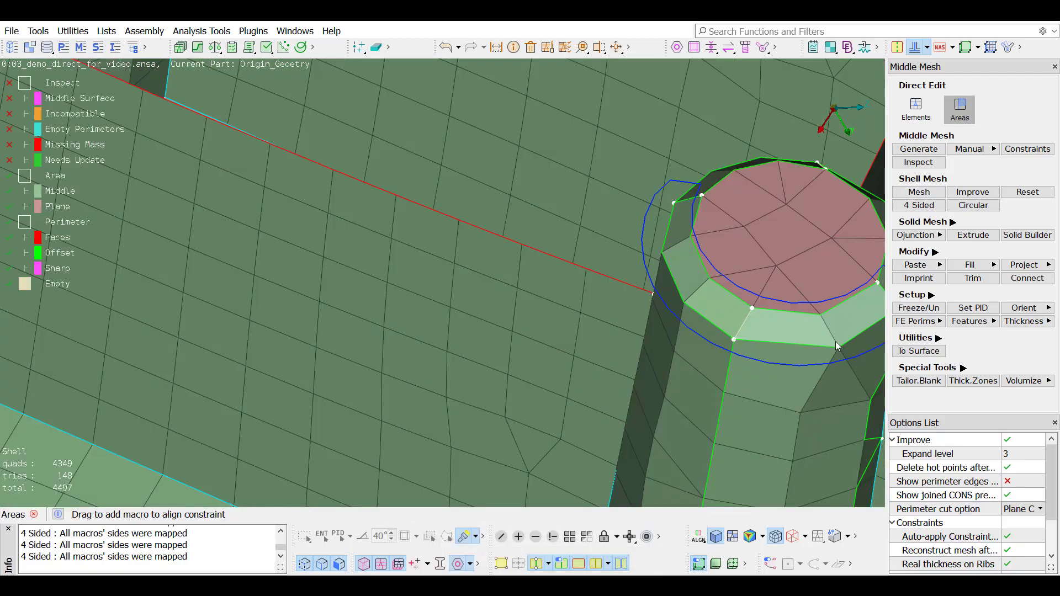
key("v")
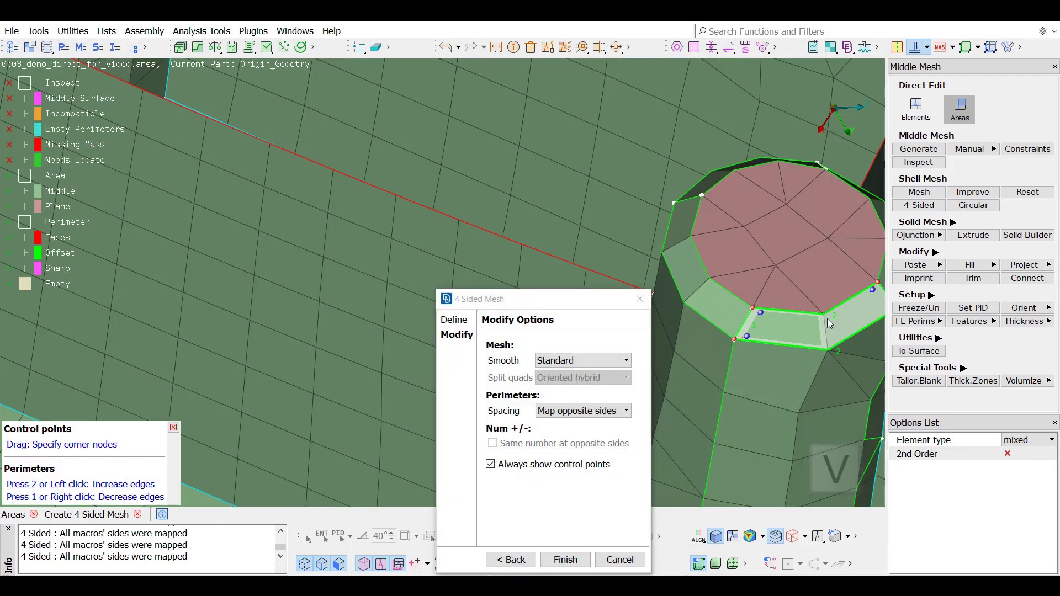
key("2")
middle_click(831, 354)
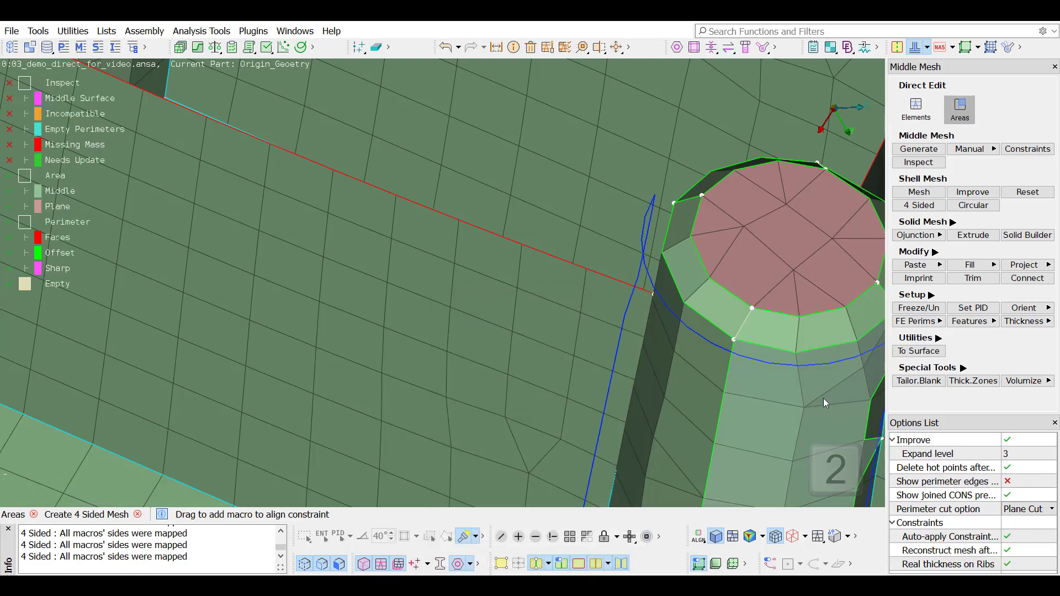
Join the narrow irregular areas beside the rib connection to the second boss's wall area
left_click_drag(824, 399, 709, 304, "ctrl")
middle_click_drag(709, 304, 604, 161, "ctrl")
mouse_move(634, 280)
left_mouse_down("ctrl")
mouse_move(618, 275)
mouse_move(624, 288)
left_mouse_up("ctrl")
left_click_drag(680, 356, 637, 227)
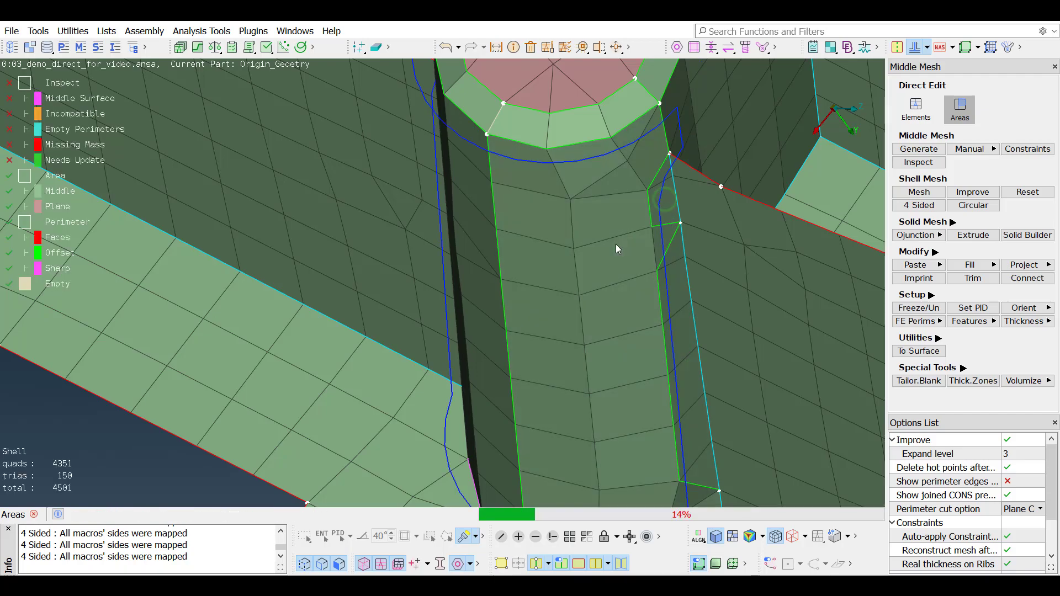
Apply the 4 Sided mesh with mapped opposite sides to the joined boss wall area
right_click(617, 248)
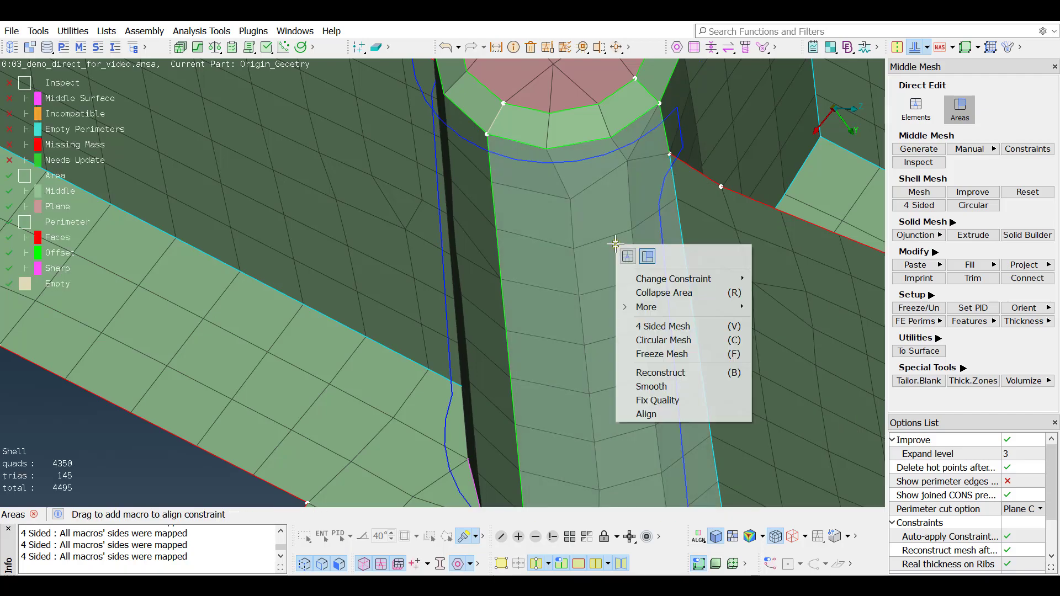
left_click(664, 327)
left_click(664, 330)
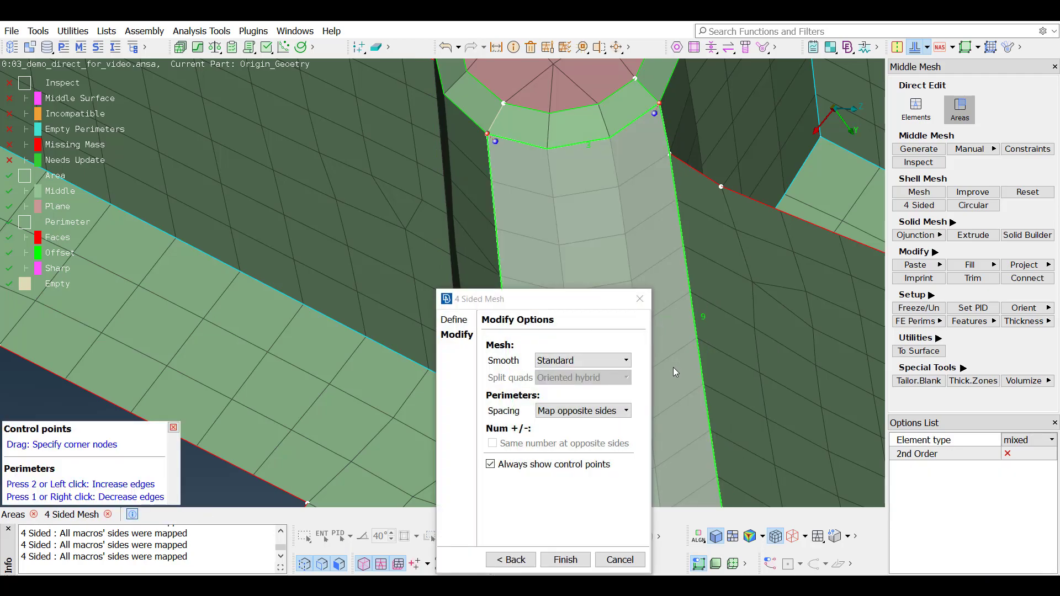
middle_click(705, 410)
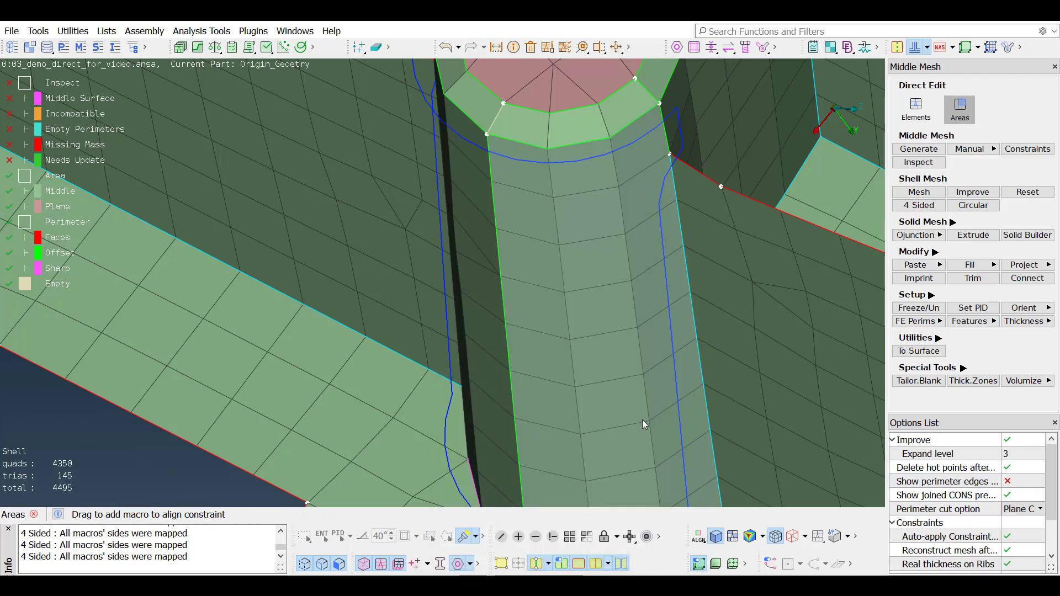
Apply the 4 Sided mesh to the wall area on the boss's other side and the Circular mesh to its flat cap
scroll(676, 439, "down", 3)
left_click_drag(664, 440, 748, 383, "ctrl")
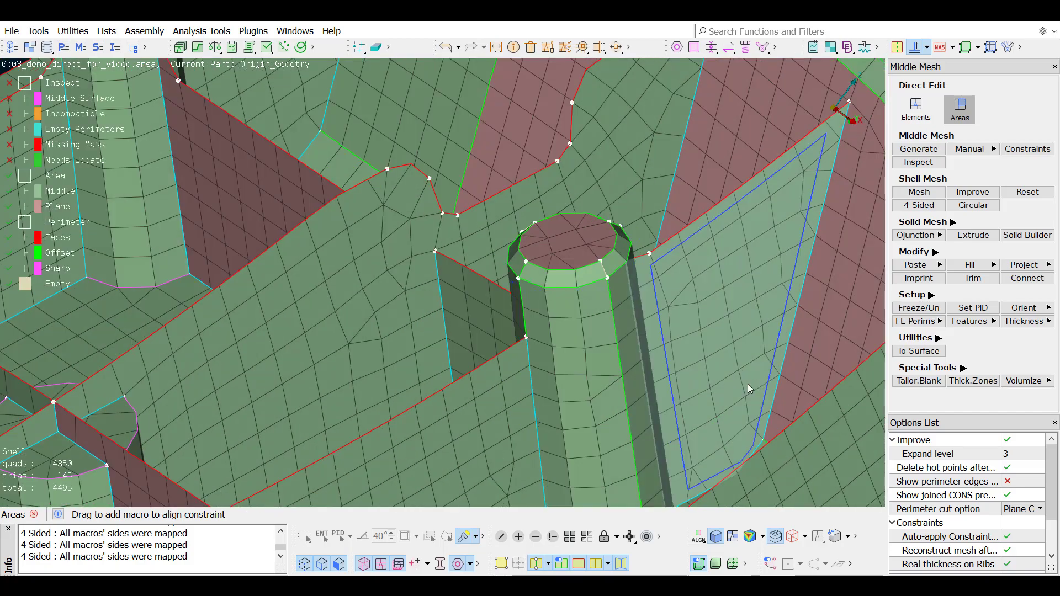
left_click(594, 393)
key("v")
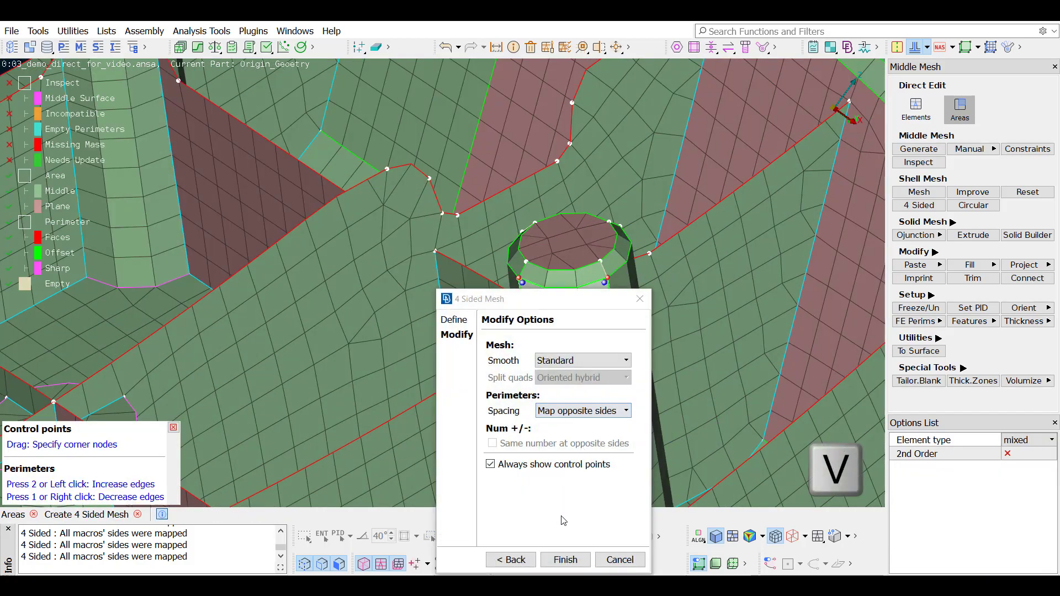
left_click(565, 559)
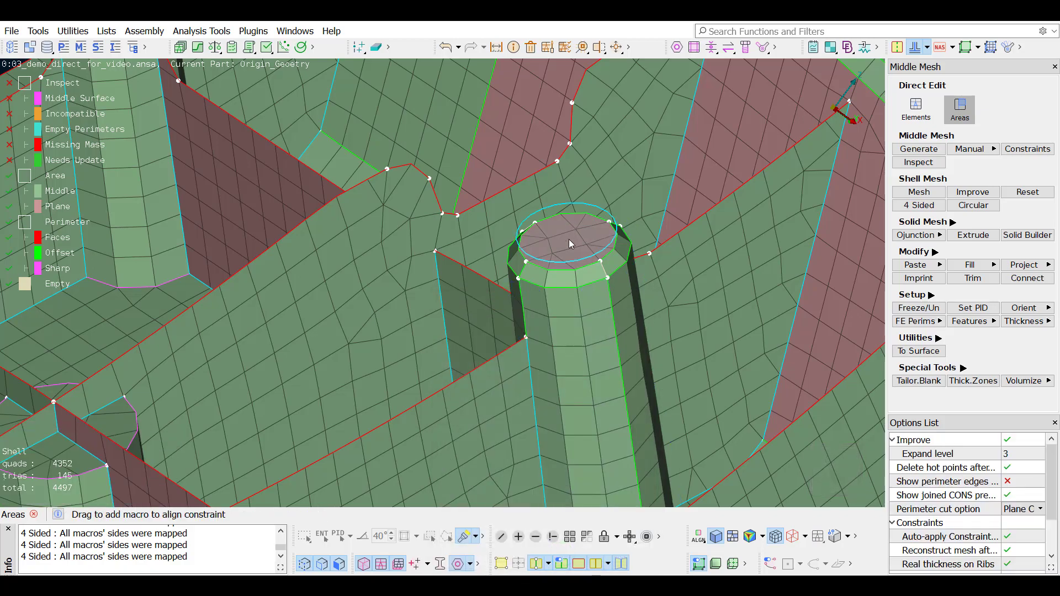
key("c")
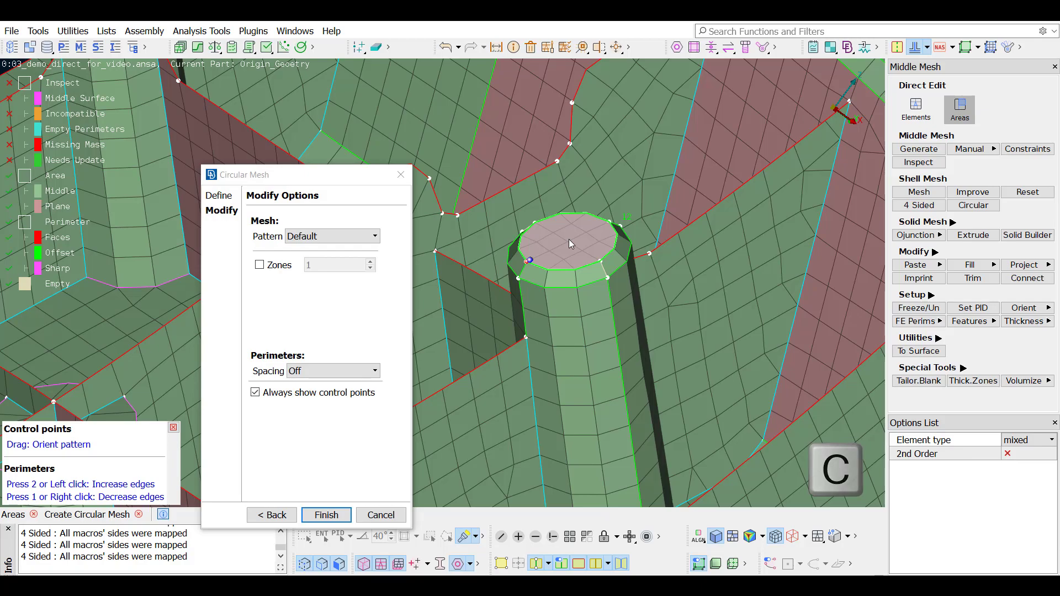
middle_click(569, 239)
Merge the narrow strip under the corner step into the plane area and join the short perimeters at the fillet strips beside it
key("F3")
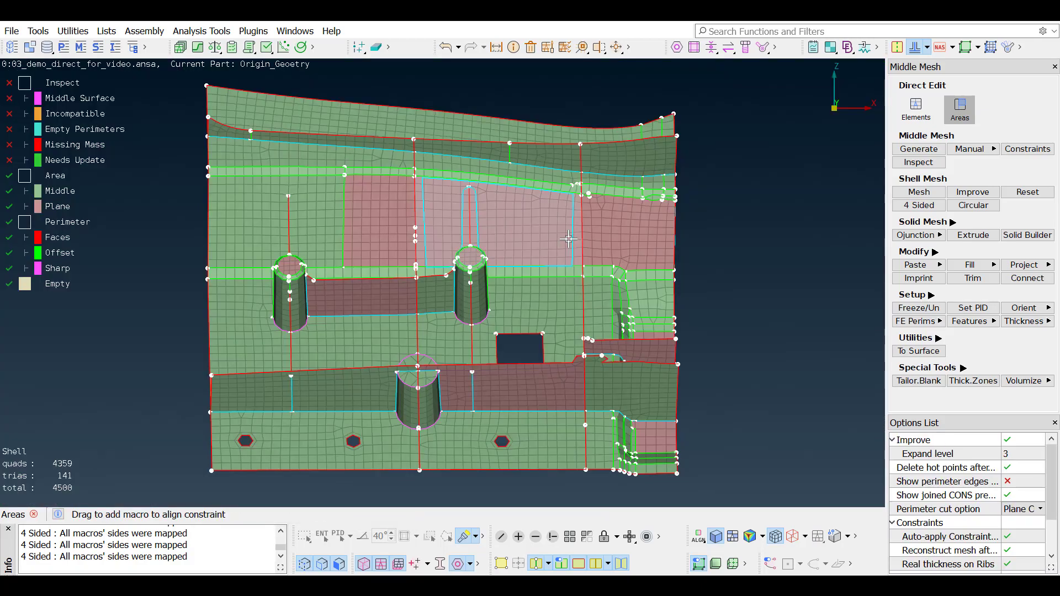
scroll(704, 455, "up", 5)
left_click_drag(601, 461, 470, 426, "ctrl")
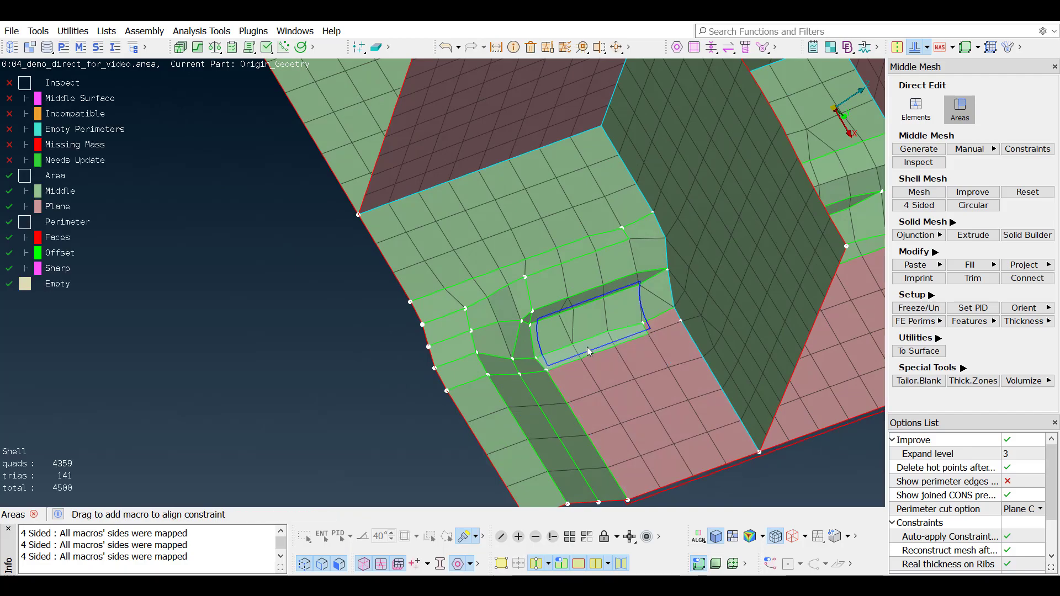
left_click_drag(588, 346, 571, 379)
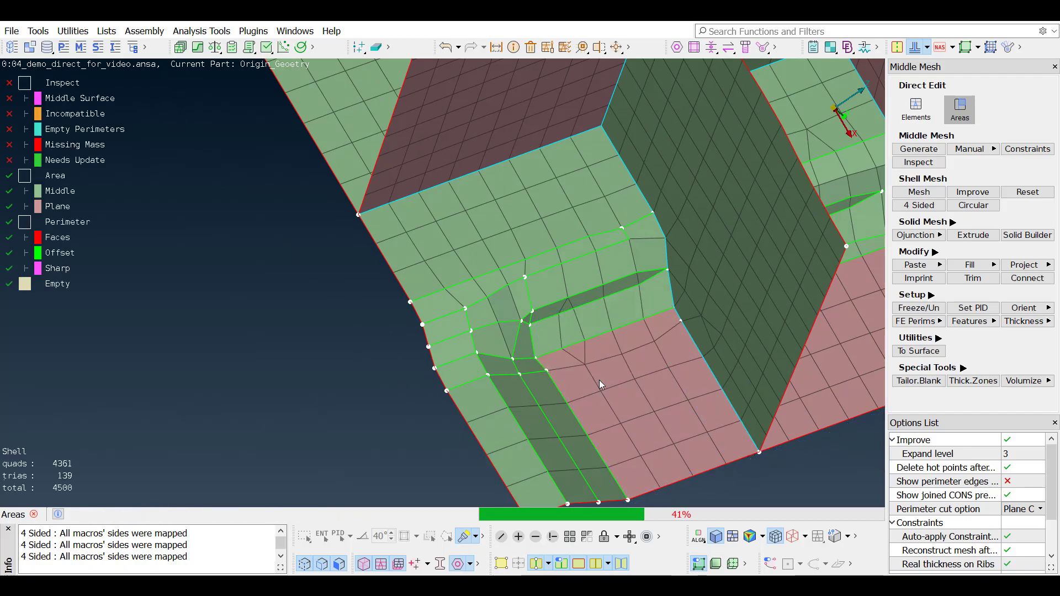
left_click(535, 372)
left_click(506, 370)
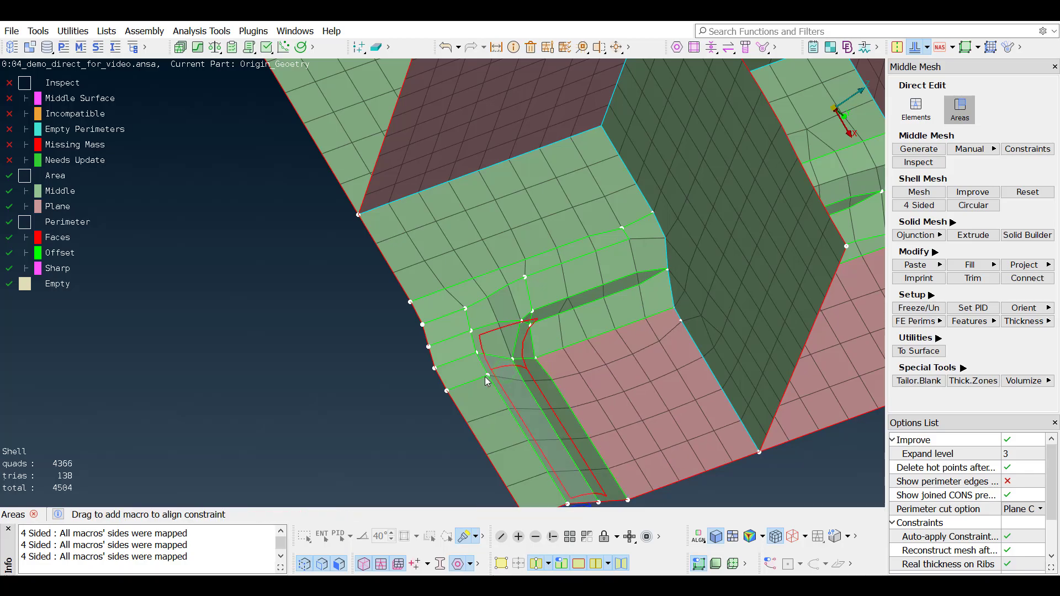
left_click_drag(487, 381, 473, 385)
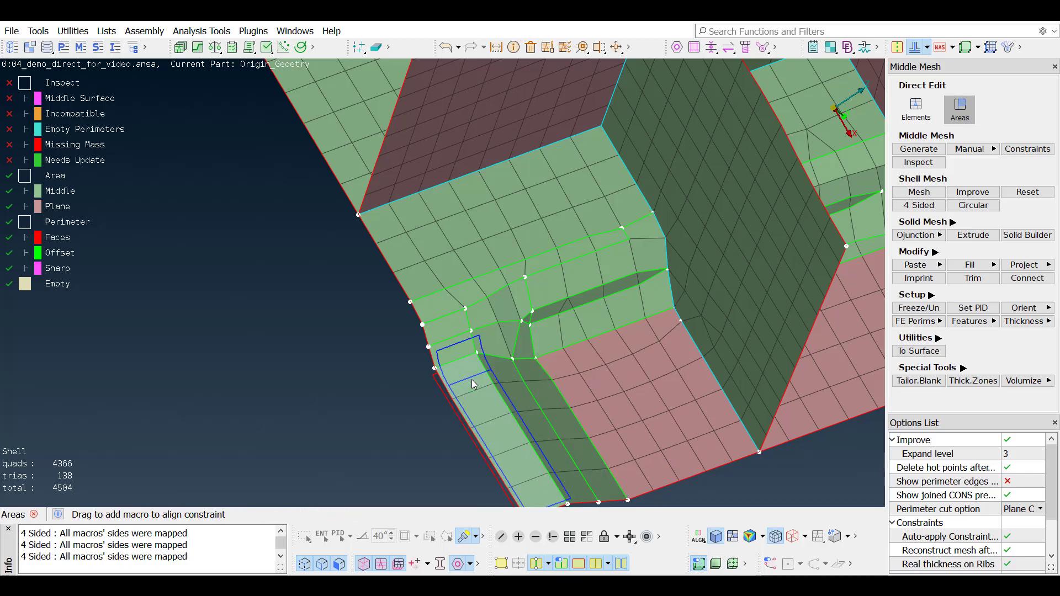
Join all interior perimeters of the stepped corner at once with Join Multiple, including those around the narrow sliver and along its upper edge
right_click(454, 333)
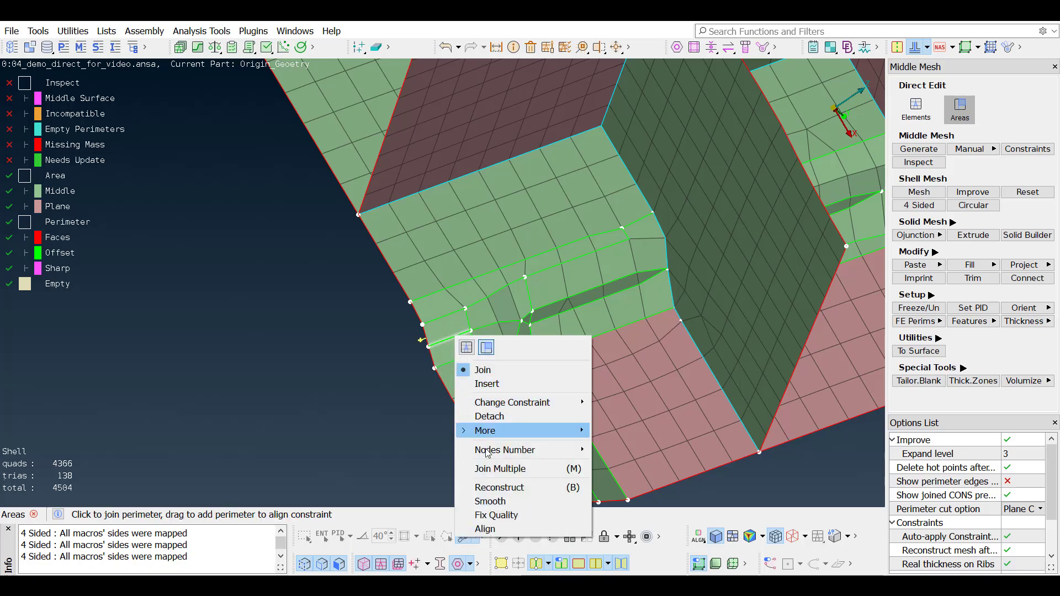
left_click(500, 469)
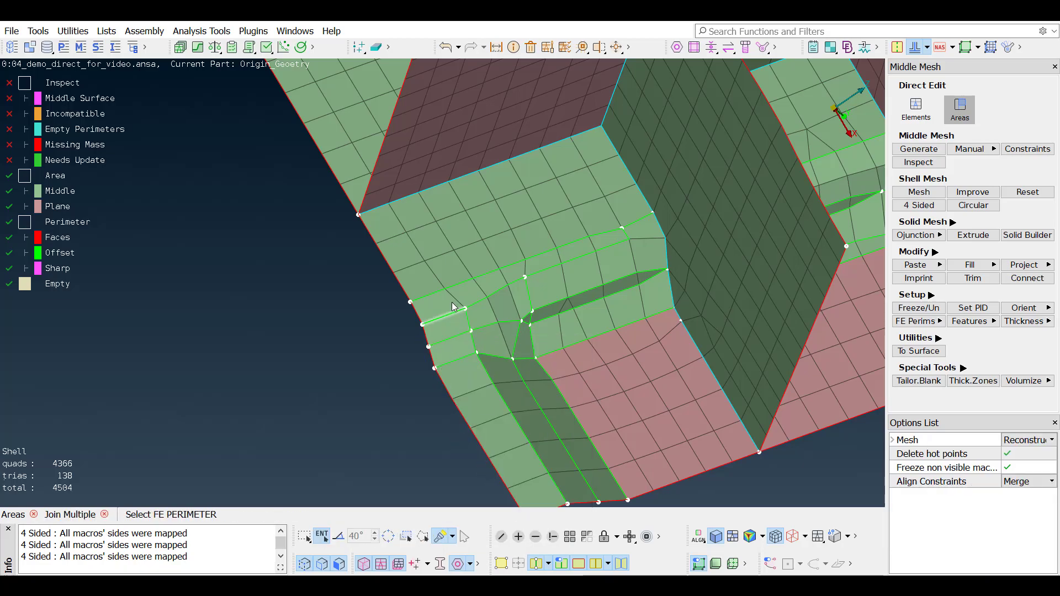
left_click_drag(453, 307, 484, 334)
left_click(510, 303)
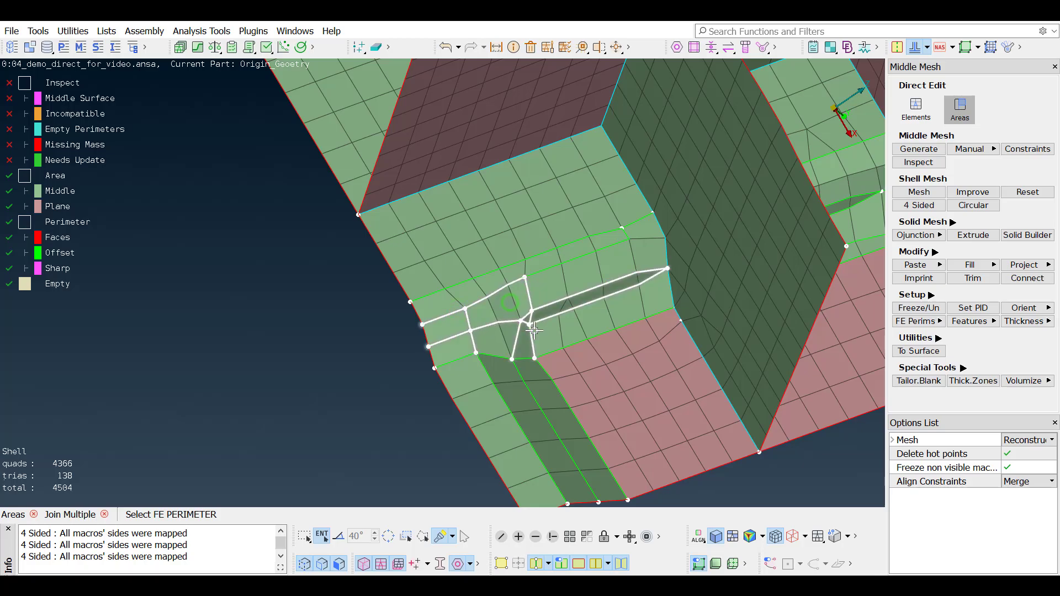
left_click(560, 261)
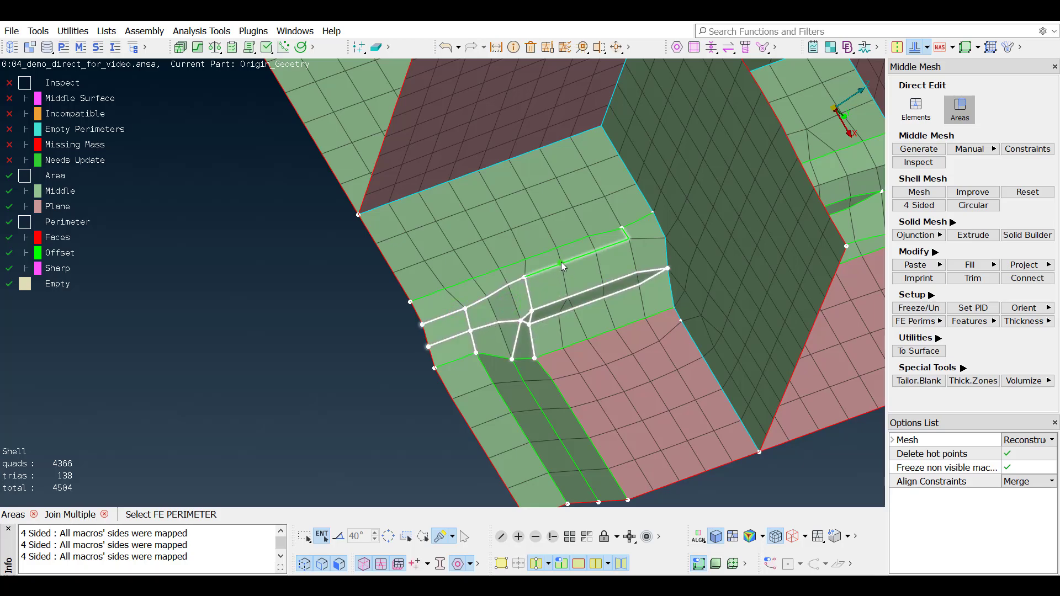
middle_click(623, 286)
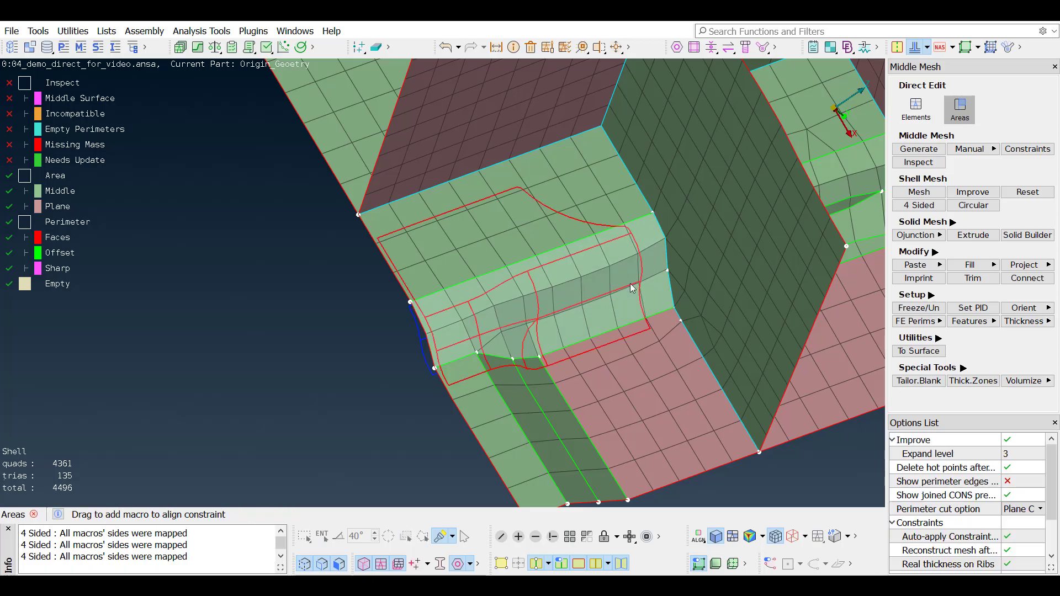
Use Join Multiple on the irregular perimeters along the band between and beyond the ribs, and merge the narrow strips below into the plane areas
middle_click_drag(714, 269, 435, 302, "ctrl")
left_click_drag(529, 350, 499, 349, "ctrl")
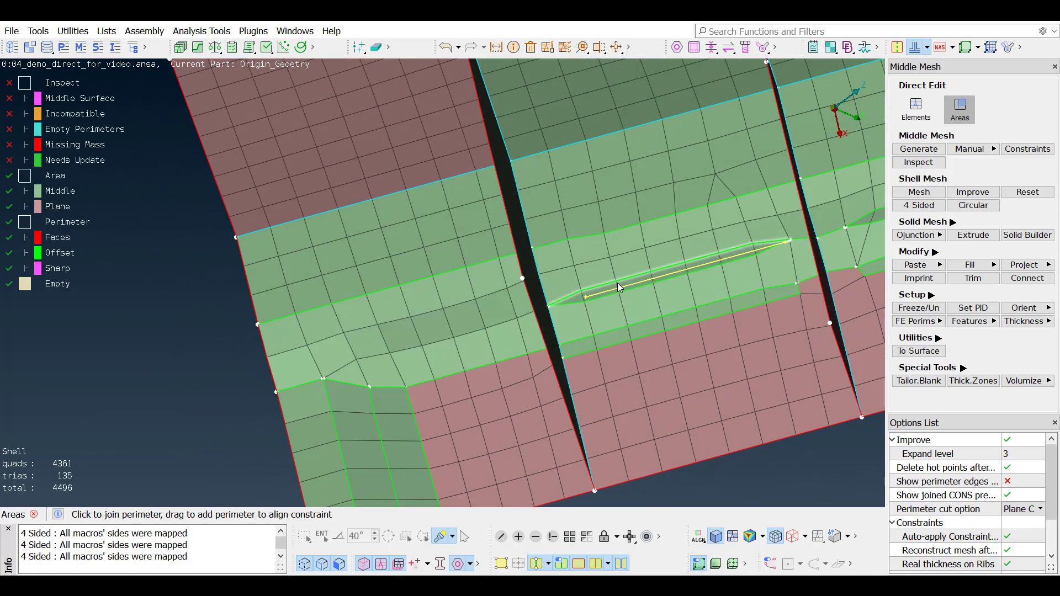
key("m")
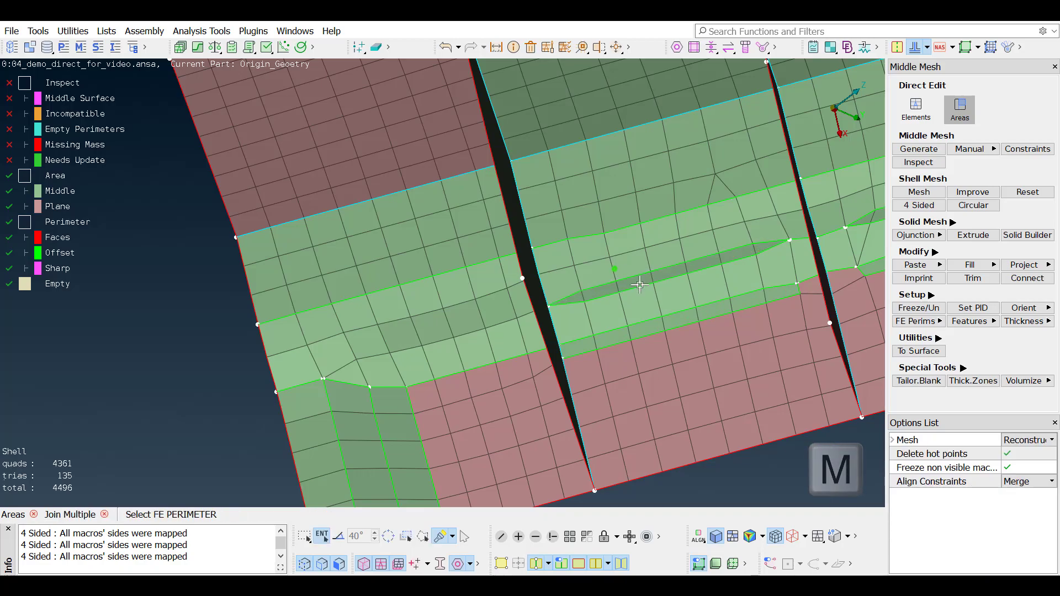
left_click(640, 284)
middle_click_drag(795, 246, 431, 299, "ctrl")
left_click(484, 302)
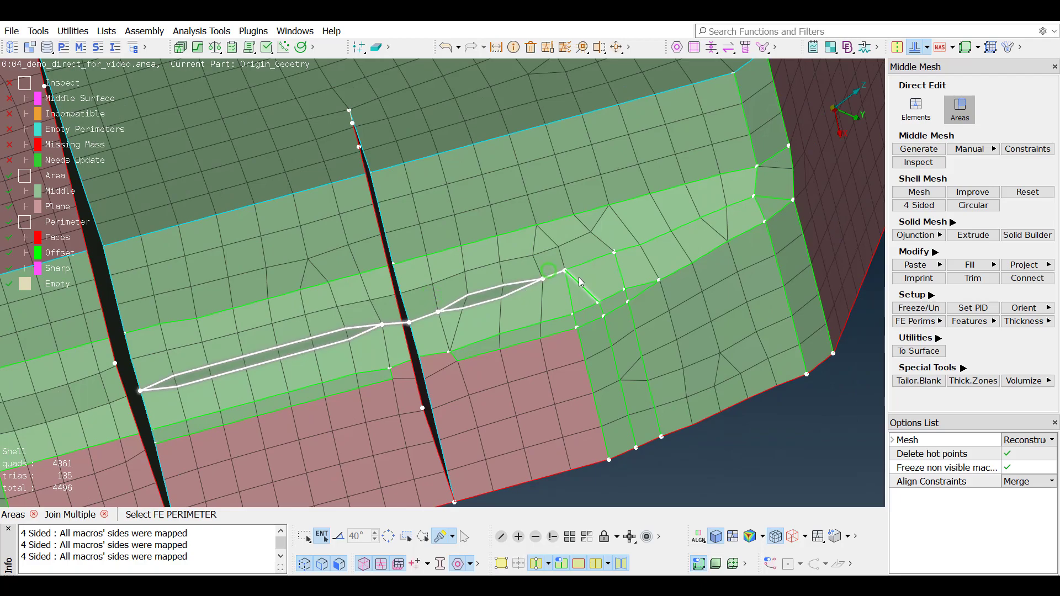
left_click(595, 258)
left_click(619, 264)
left_click(645, 238)
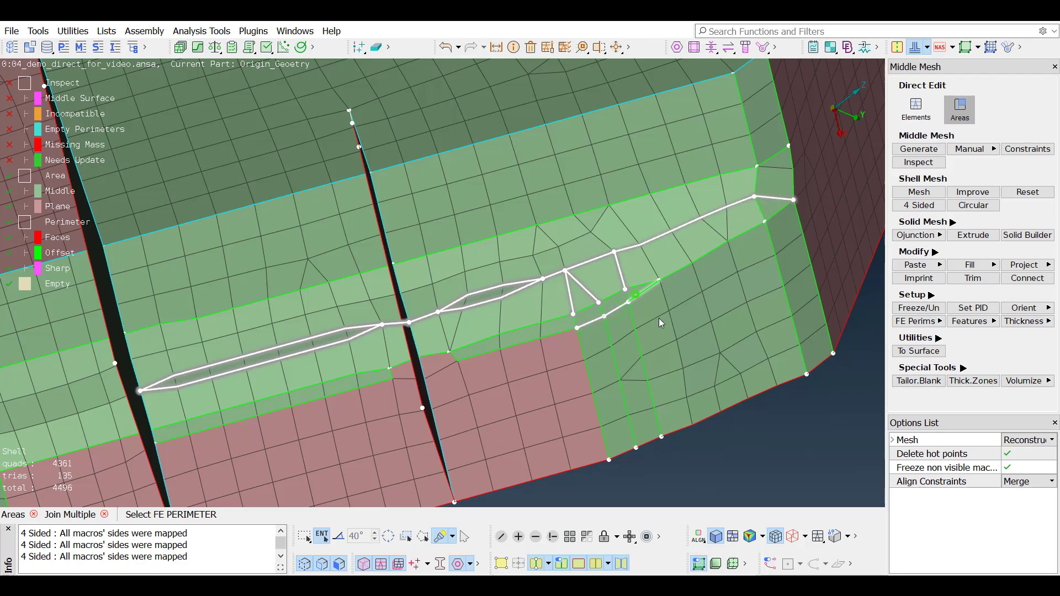
middle_click(668, 362)
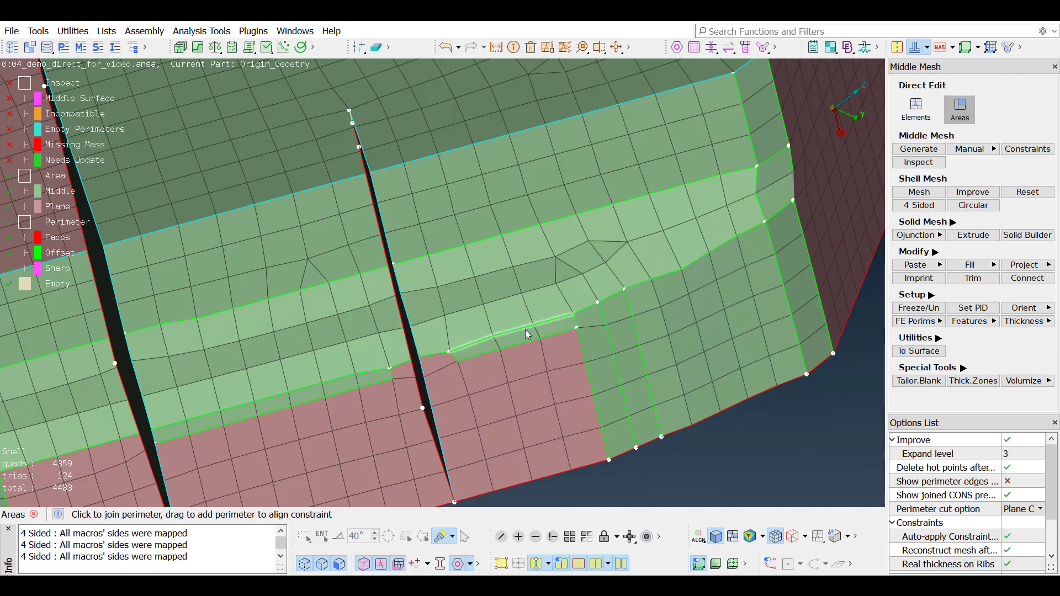
left_click_drag(525, 332, 532, 377)
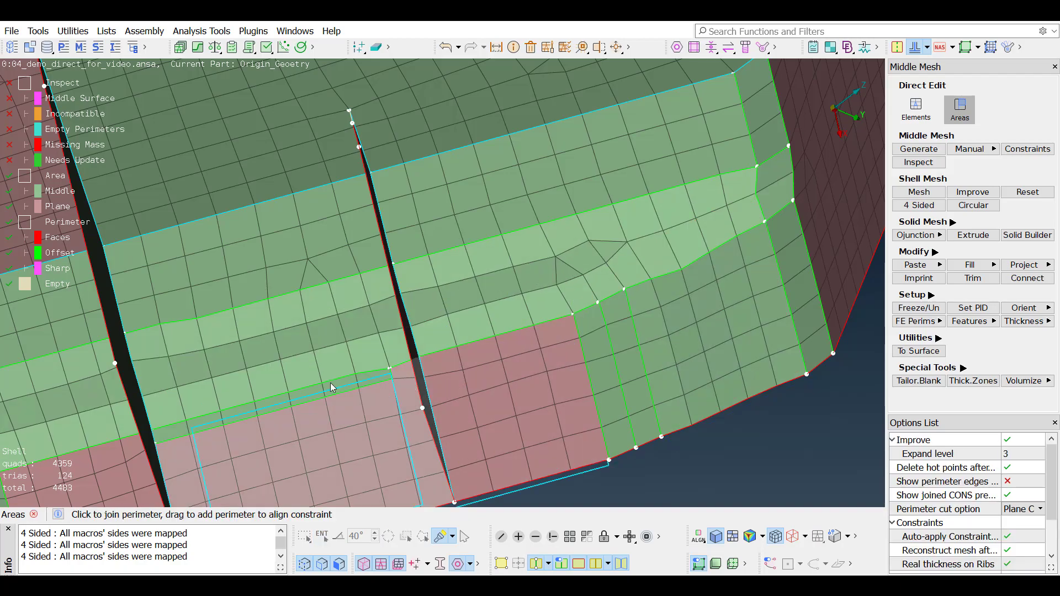
left_click_drag(329, 385, 338, 415)
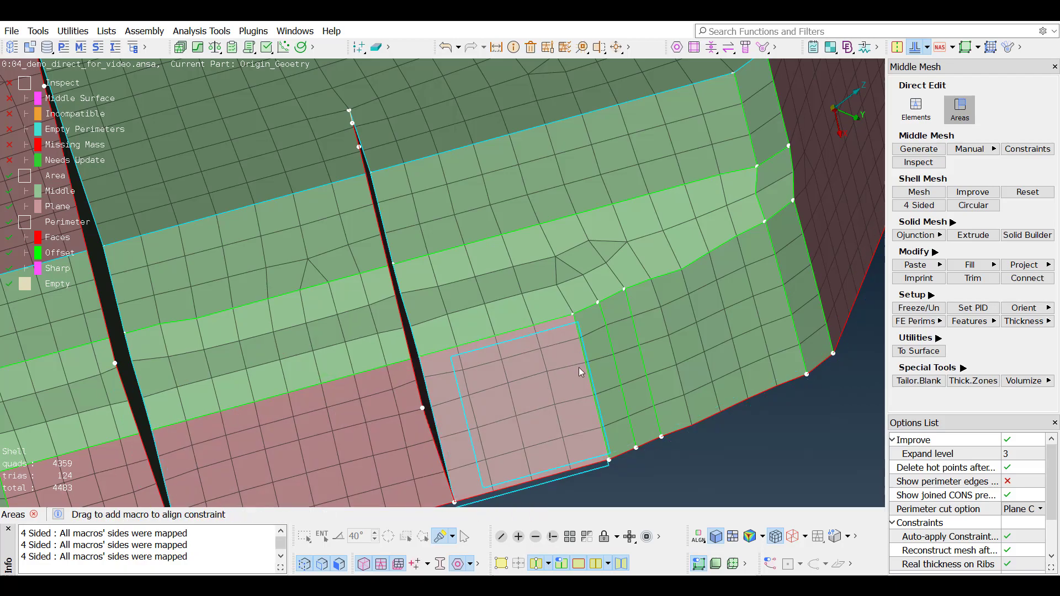
Switch to direct element editing and eliminate the trias on the band beside the ribs by moving them across the mesh to the free edge
left_click_drag(589, 371, 648, 339, "ctrl")
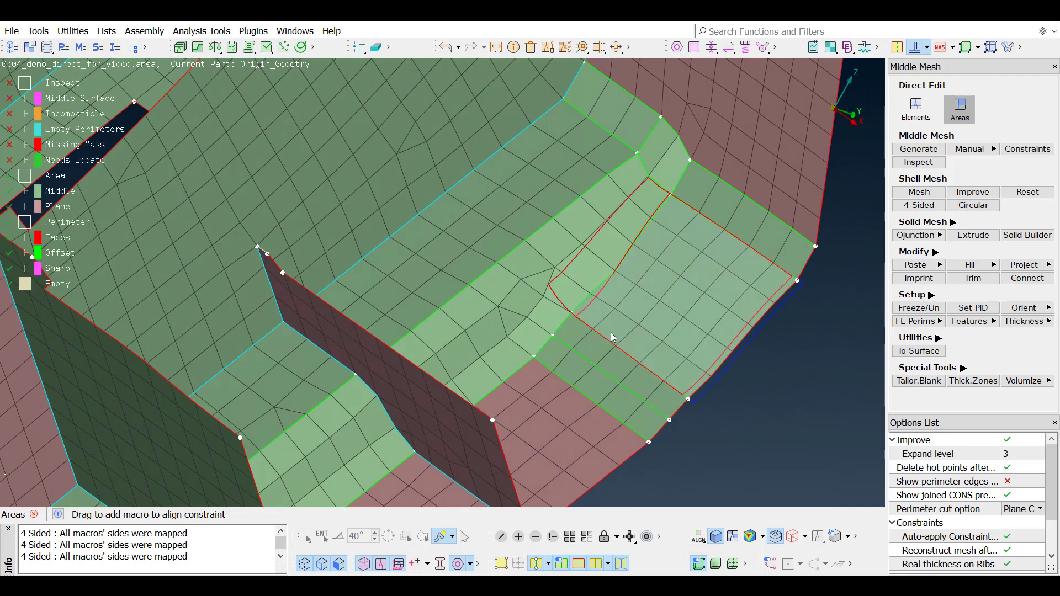
key("Tab")
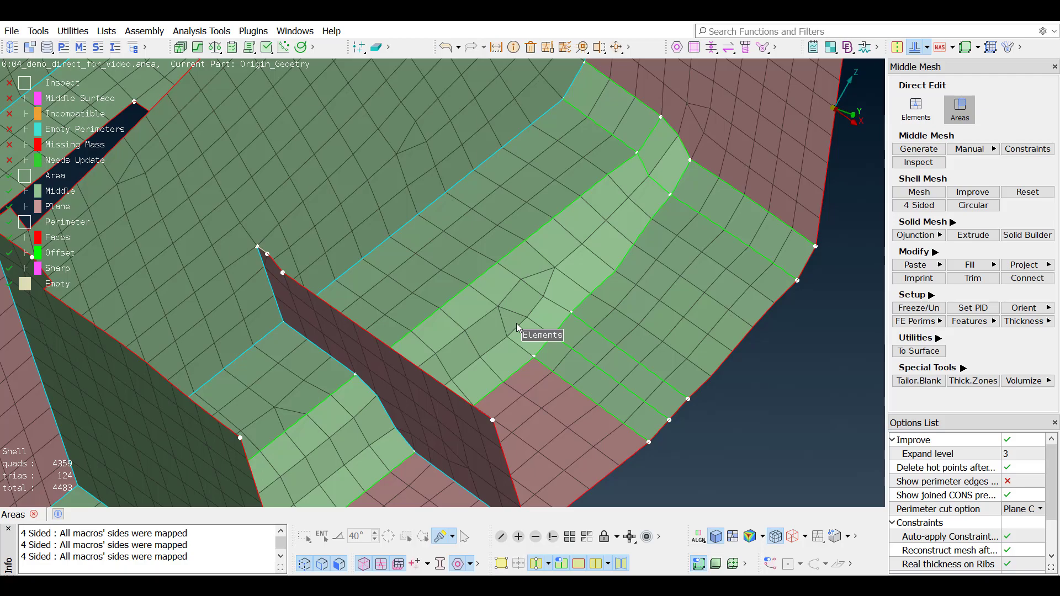
key("q")
left_click_drag(513, 320, 601, 481)
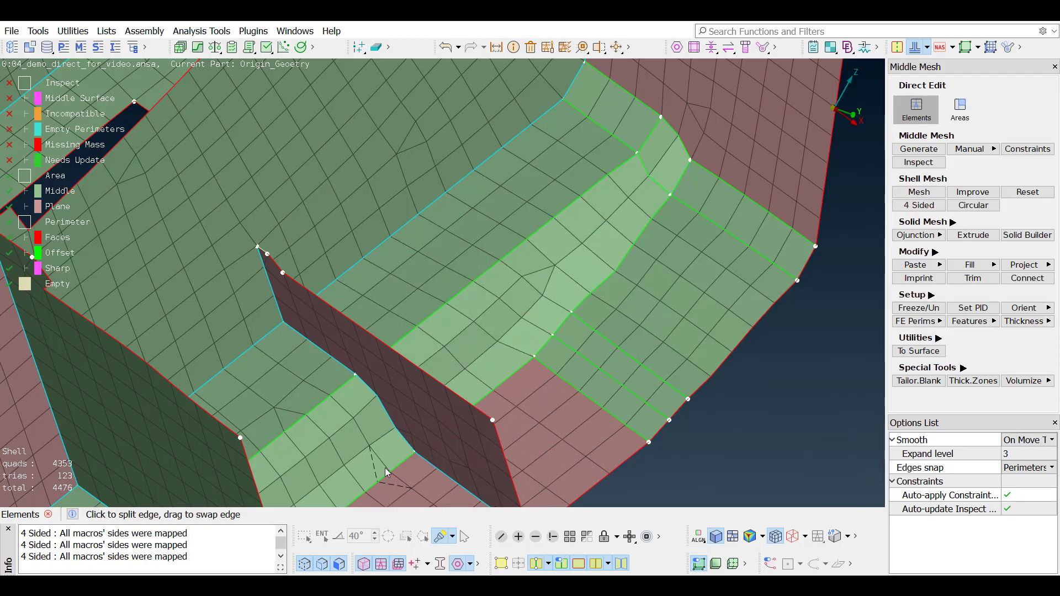
middle_click_drag(399, 440, 546, 237, "ctrl")
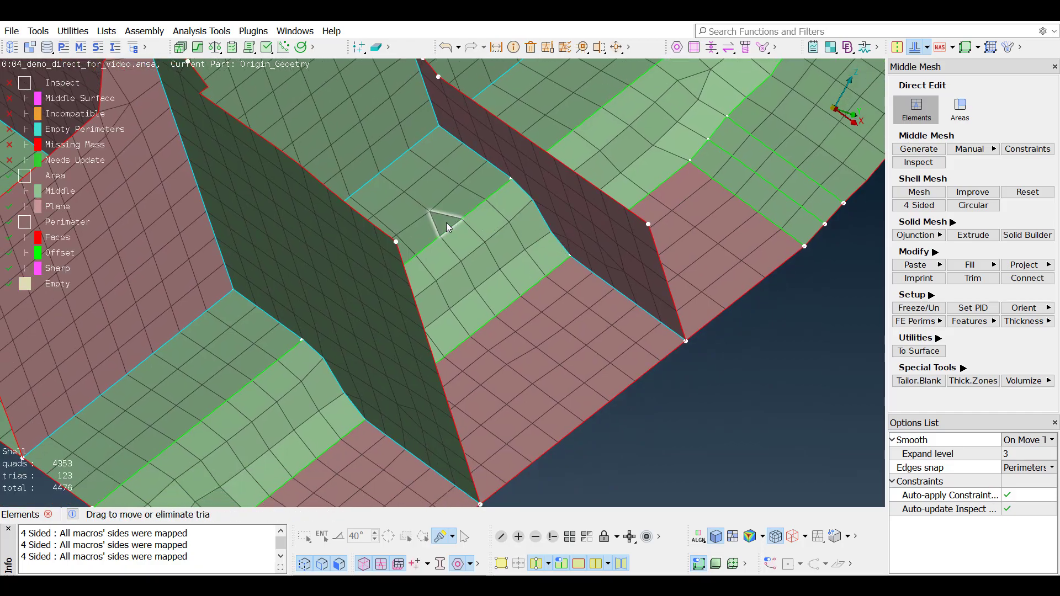
left_click_drag(444, 223, 611, 409)
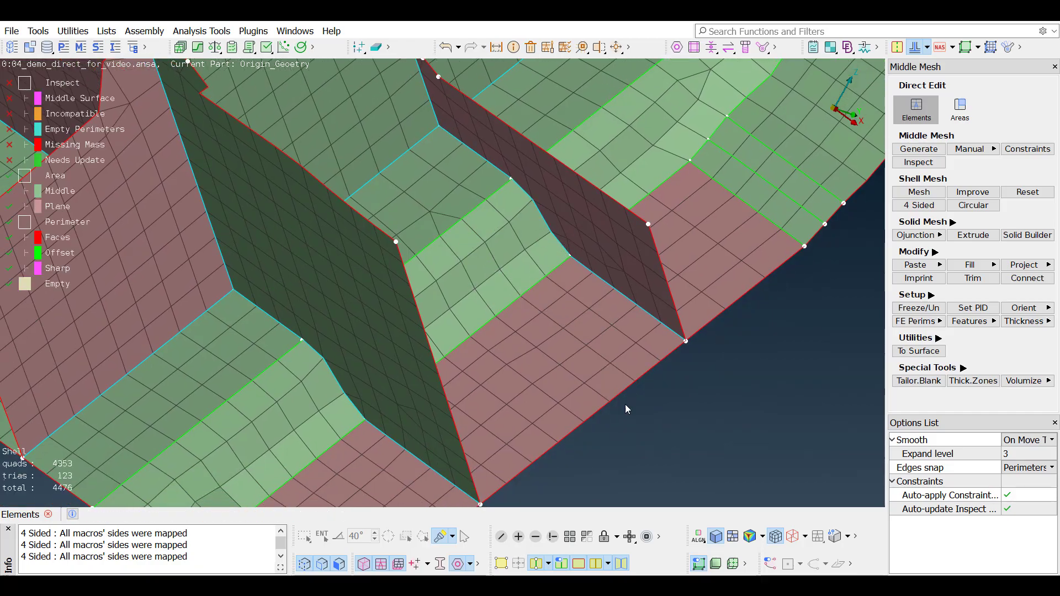
Eliminate the trias on the two rib walls by moving them onto neighbouring trias
left_click_drag(542, 369, 560, 325, "ctrl")
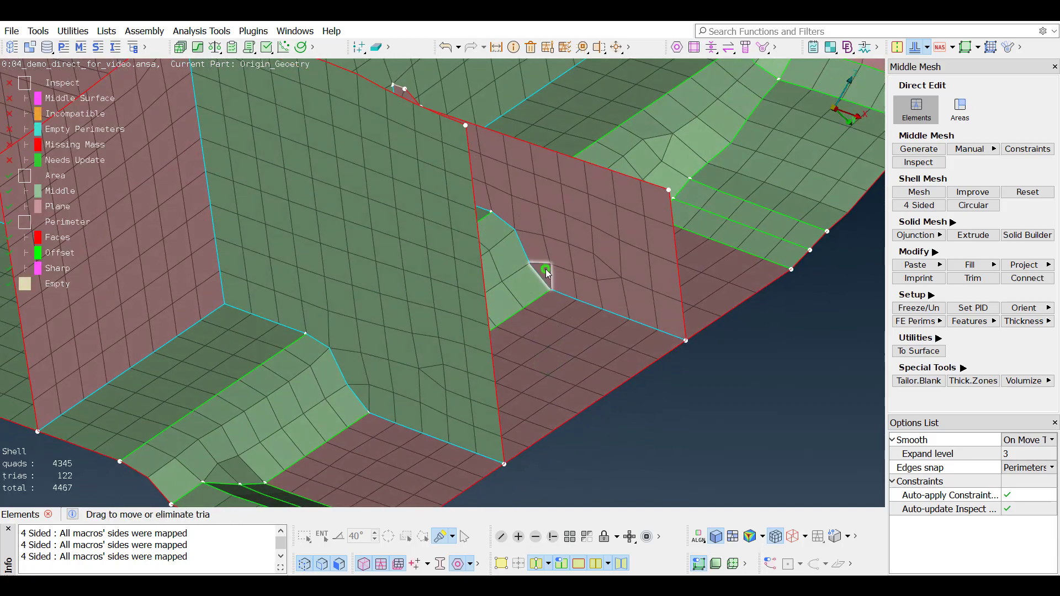
left_click_drag(548, 273, 605, 264)
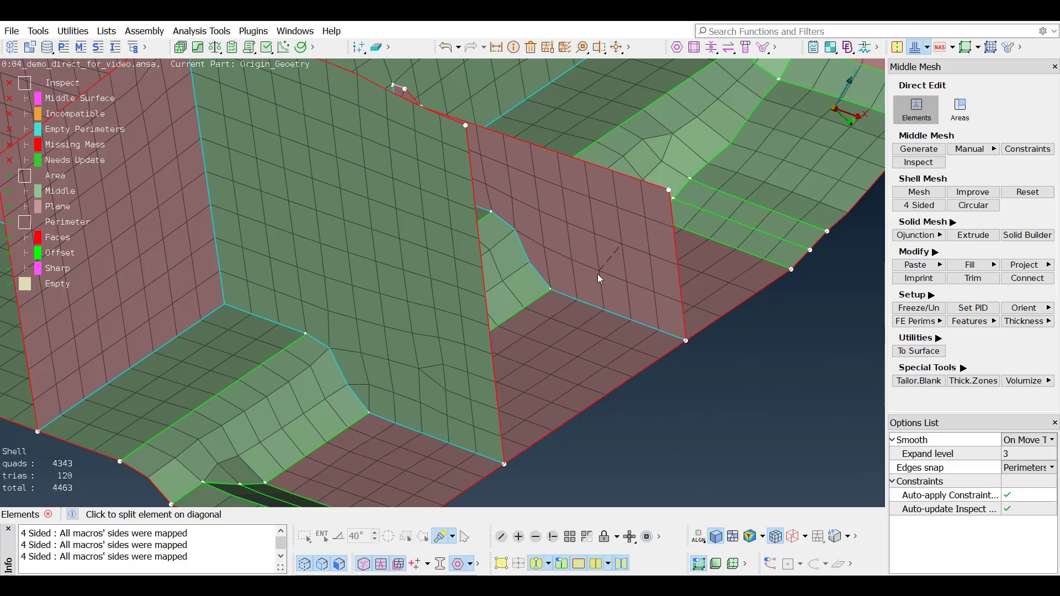
left_click_drag(456, 386, 495, 387)
Switch back to area editing and join the perimeters of the small triangular area by the rib line and those near the band's outer end
key("F3")
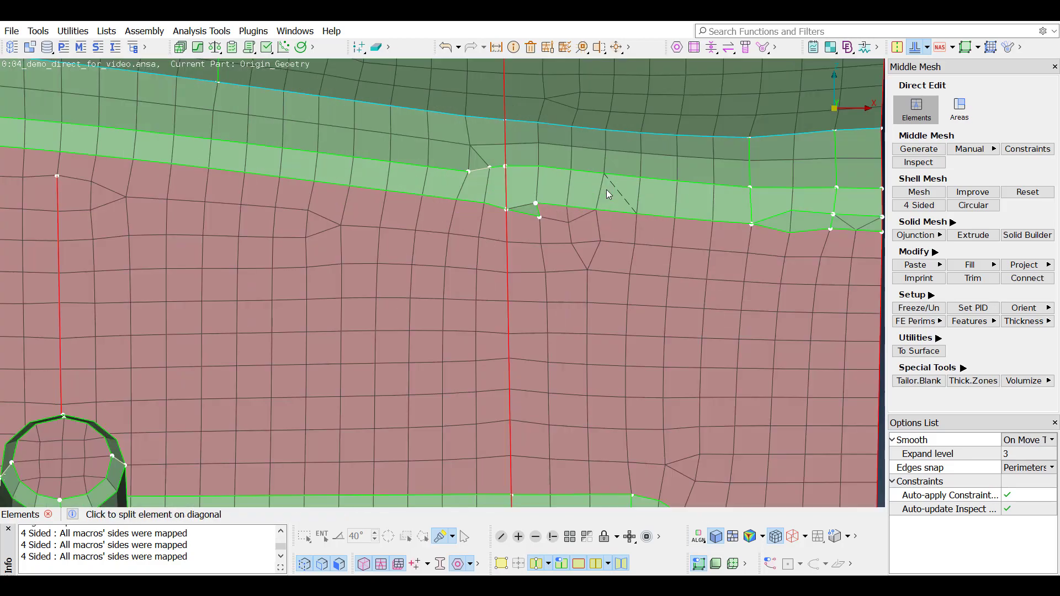
scroll(606, 190, "up", 5)
middle_click_drag(420, 316, 391, 342, "ctrl")
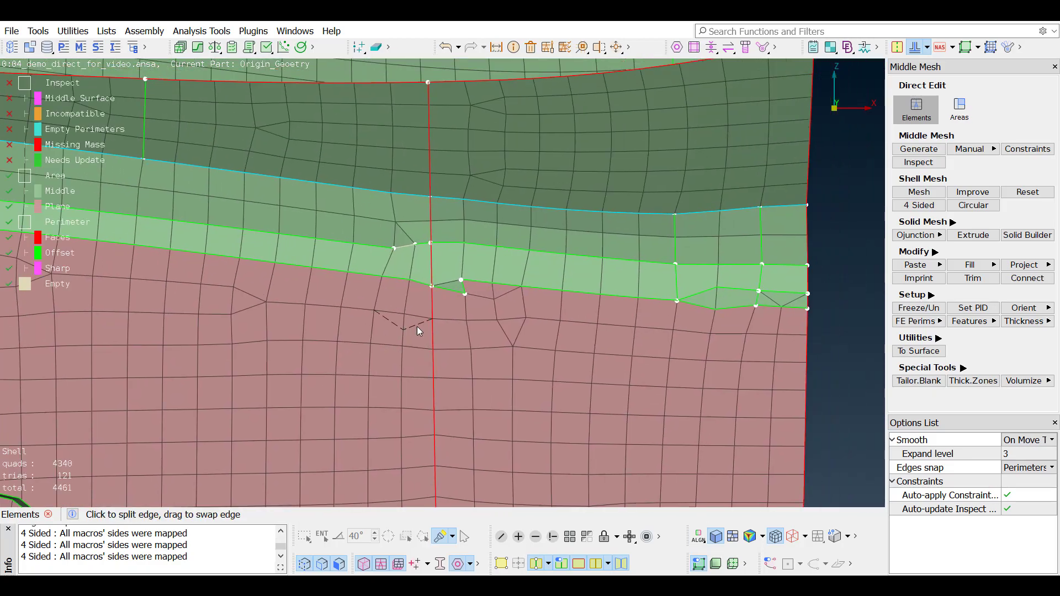
key("Tab")
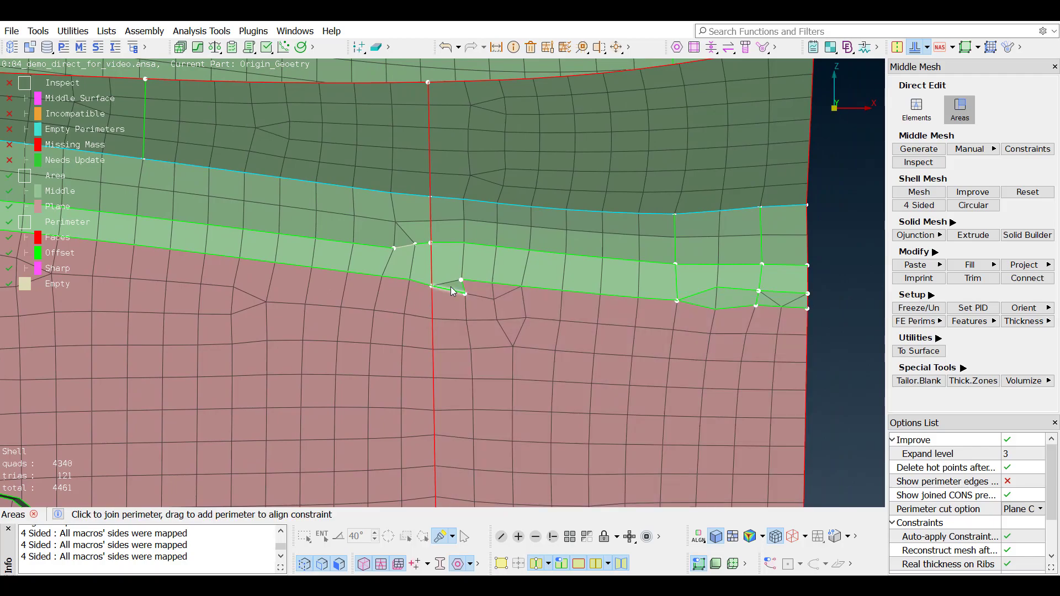
key("ctrl")
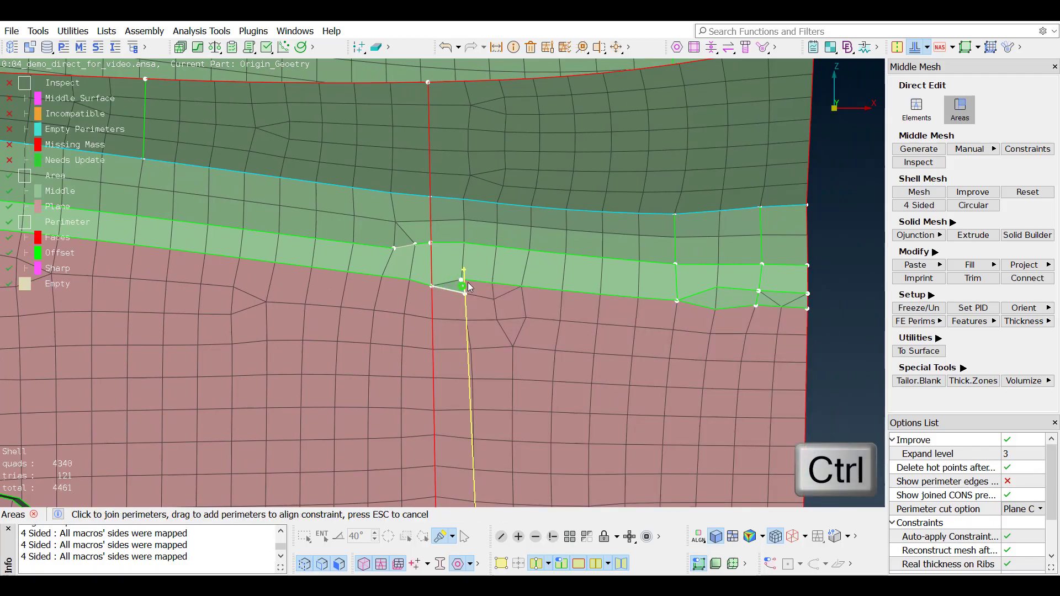
left_click(475, 280, "ctrl")
left_click_drag(694, 301, 773, 280)
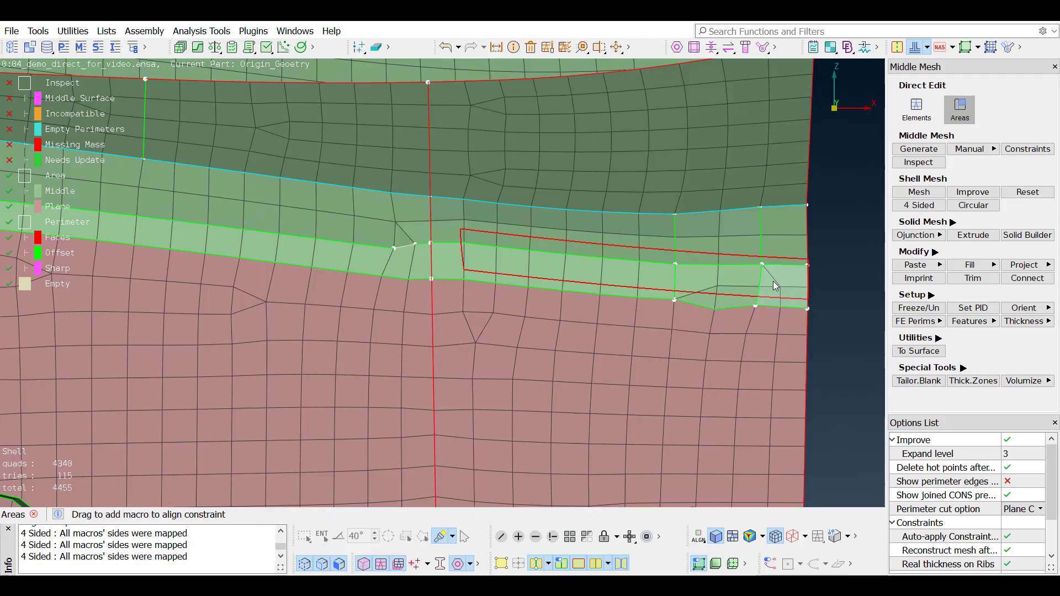
Start a new Imprint align constraint for the consecutive perimeters along the band's lower edge, from the rib line to the outer end
left_click(635, 297, "ctrl")
left_click(695, 302, "ctrl")
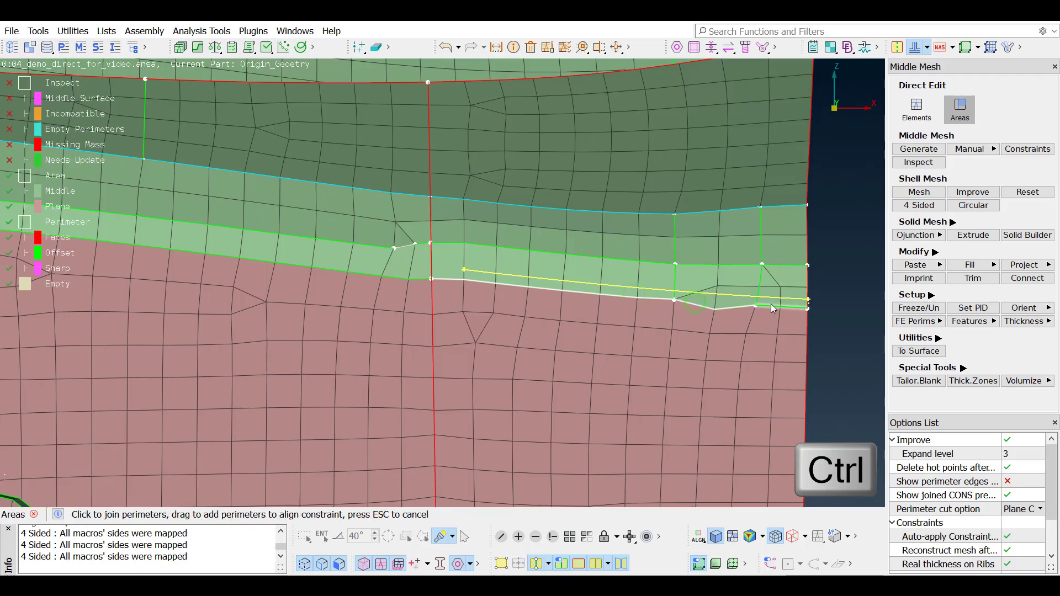
right_click(772, 304)
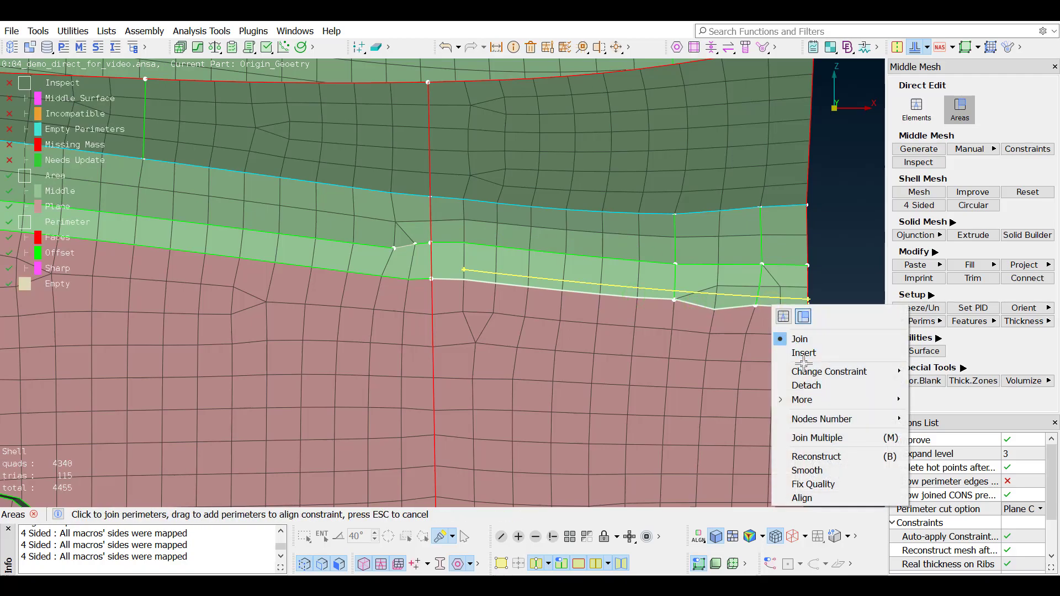
mouse_move(816, 372)
left_click(937, 420)
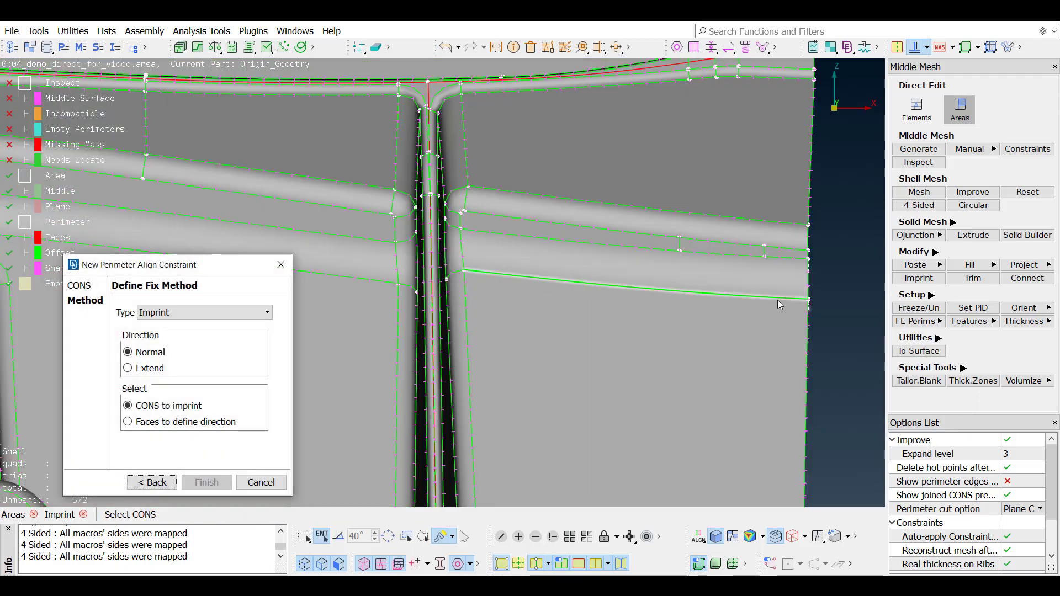
Select the consecutive CONS along the band's lower edge as the CONS to imprint, using Normal direction, and finish the align constraint
left_click(778, 298)
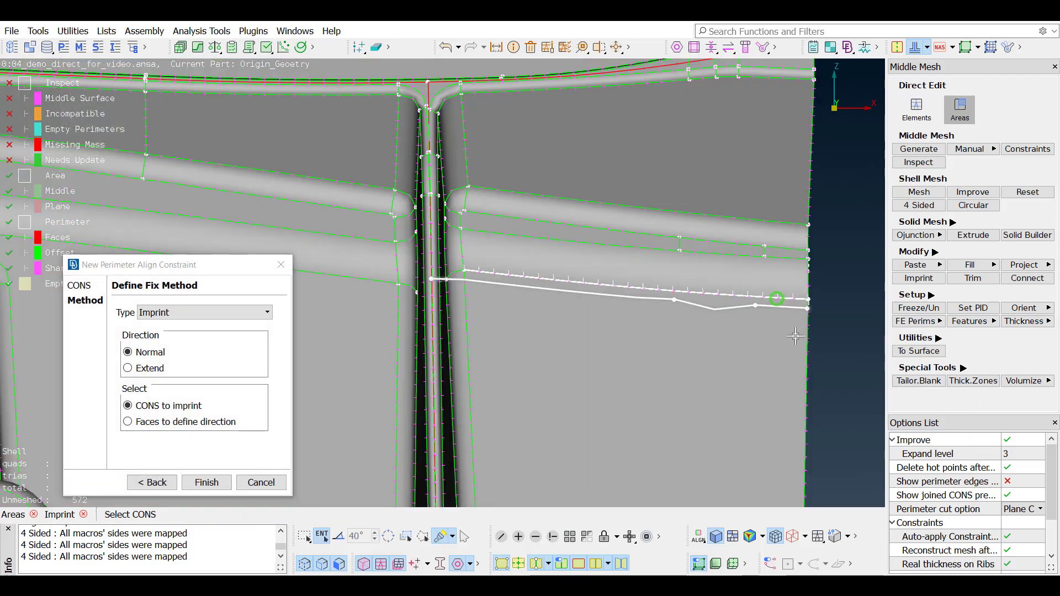
left_click_drag(762, 315, 690, 310, "ctrl")
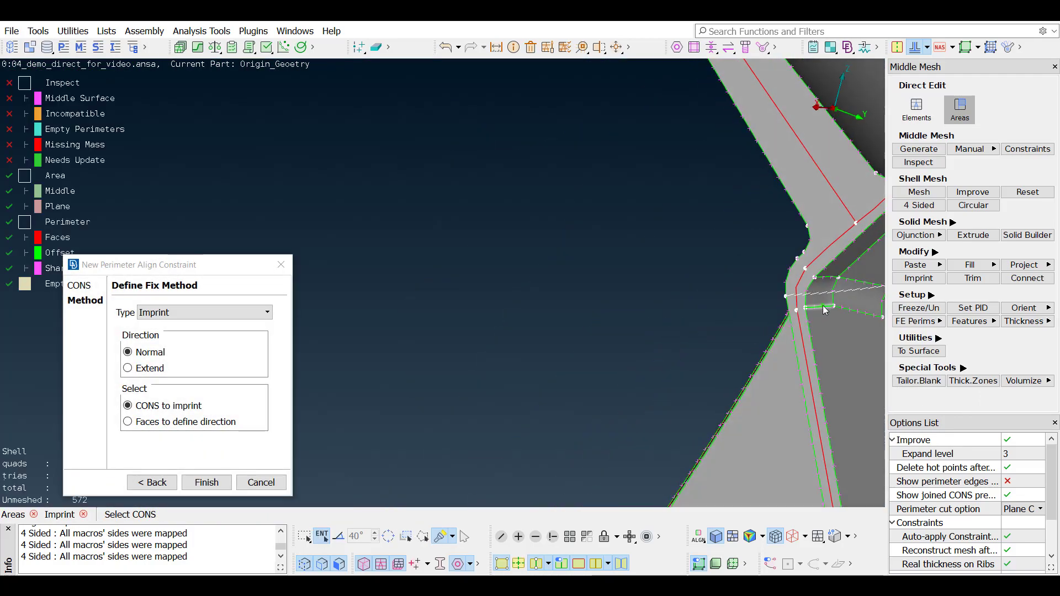
left_click(823, 307)
left_click(847, 308)
middle_click_drag(847, 307, 622, 313, "ctrl")
left_click(688, 318)
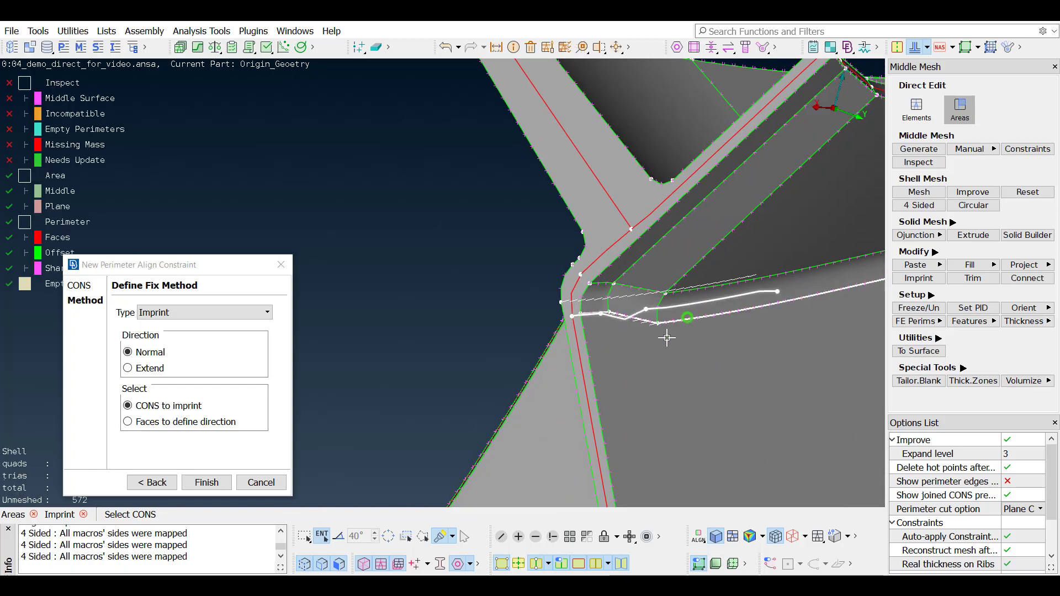
scroll(656, 344, "up", 3)
middle_click(653, 346)
middle_click(648, 346)
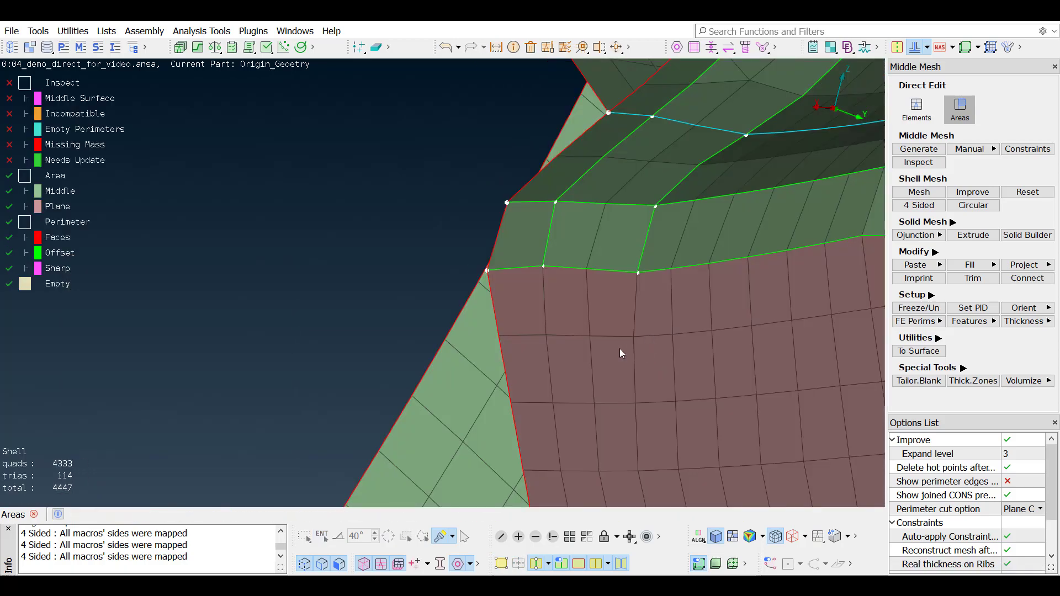
Examine the aligned band on both sides of the rib, then the whole part's geometry with the inspection markings switched on and off
left_click_drag(515, 321, 671, 316, "ctrl")
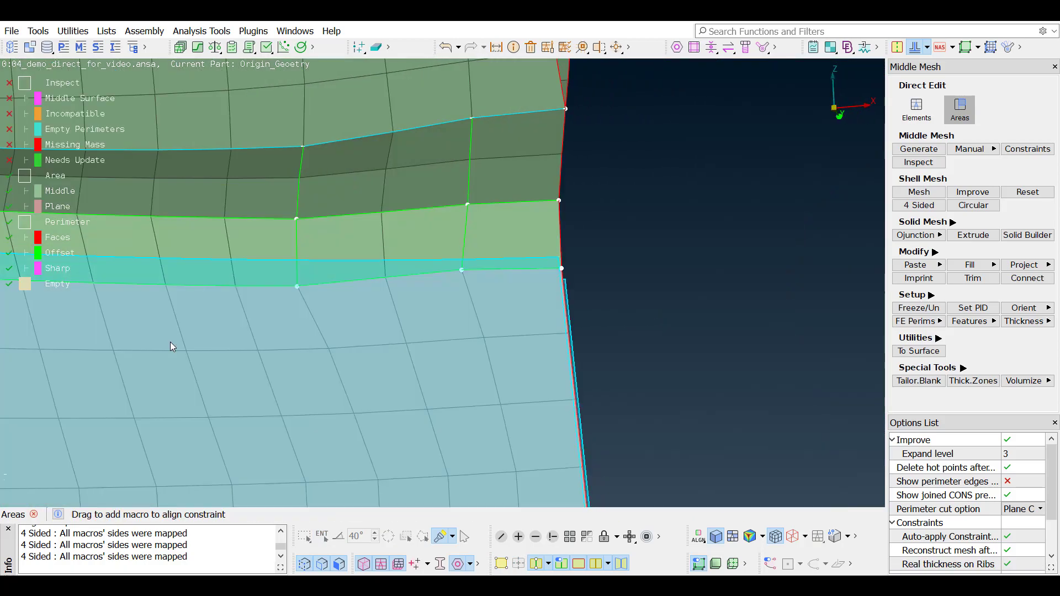
left_click_drag(170, 347, 800, 378, "ctrl")
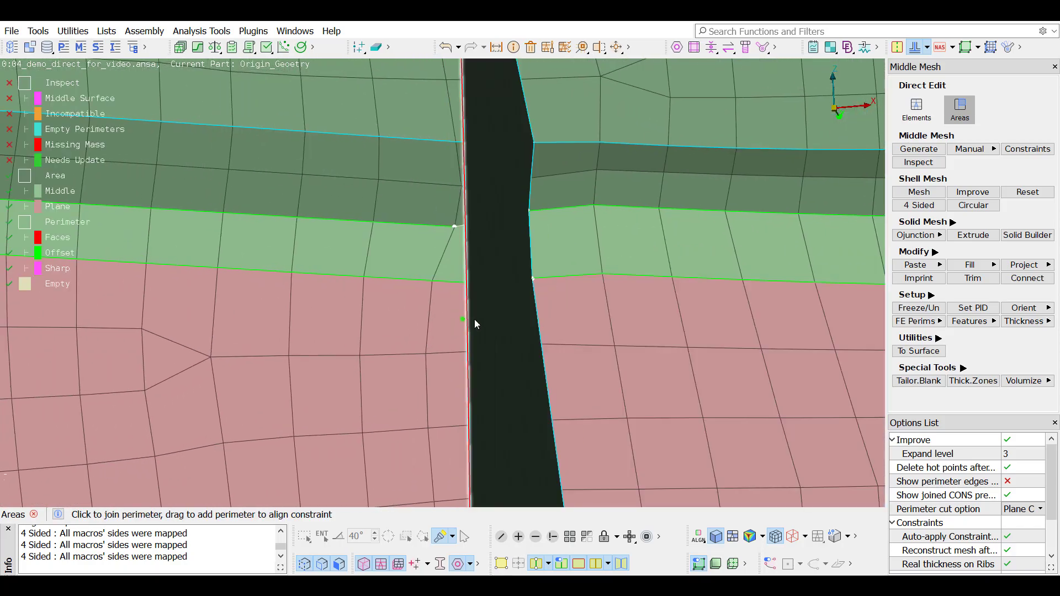
mouse_move(475, 317)
left_mouse_down("ctrl")
mouse_move(346, 226)
mouse_move(278, 237)
left_mouse_up("ctrl")
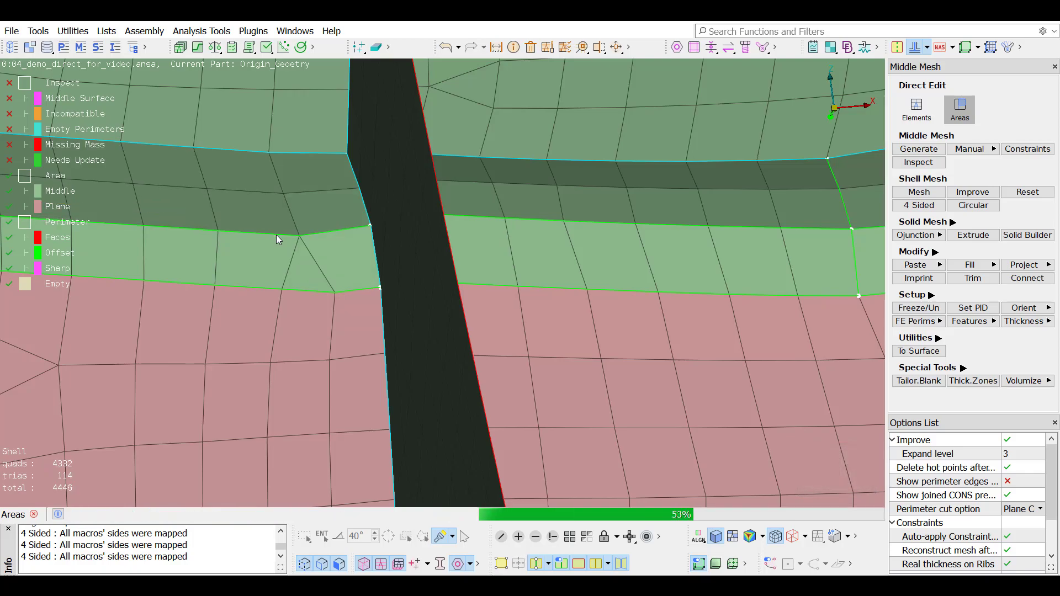
key("F3")
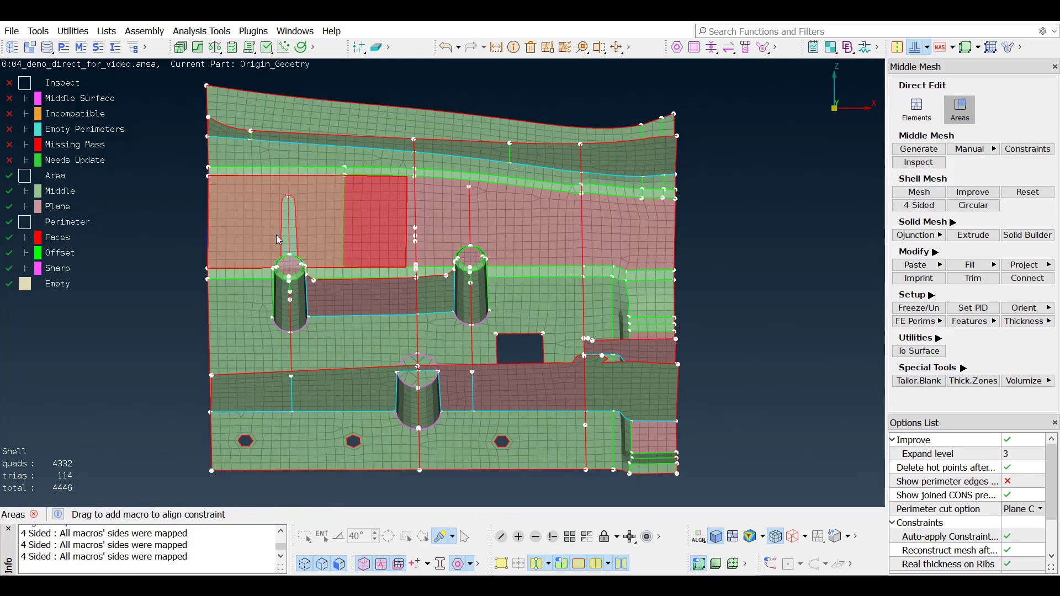
left_click(498, 564)
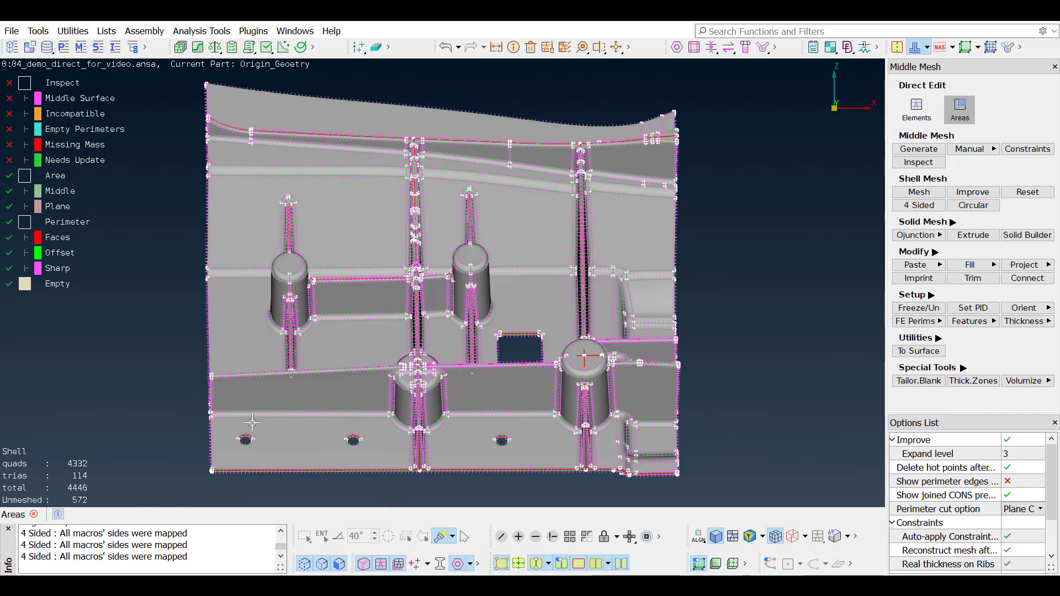
left_click(9, 84)
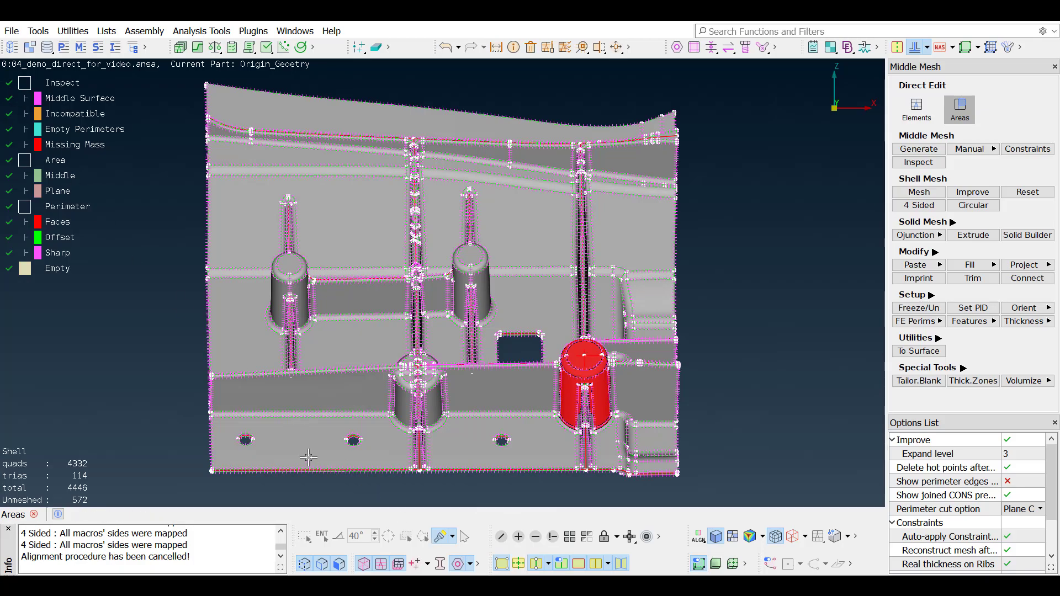
left_click(9, 84)
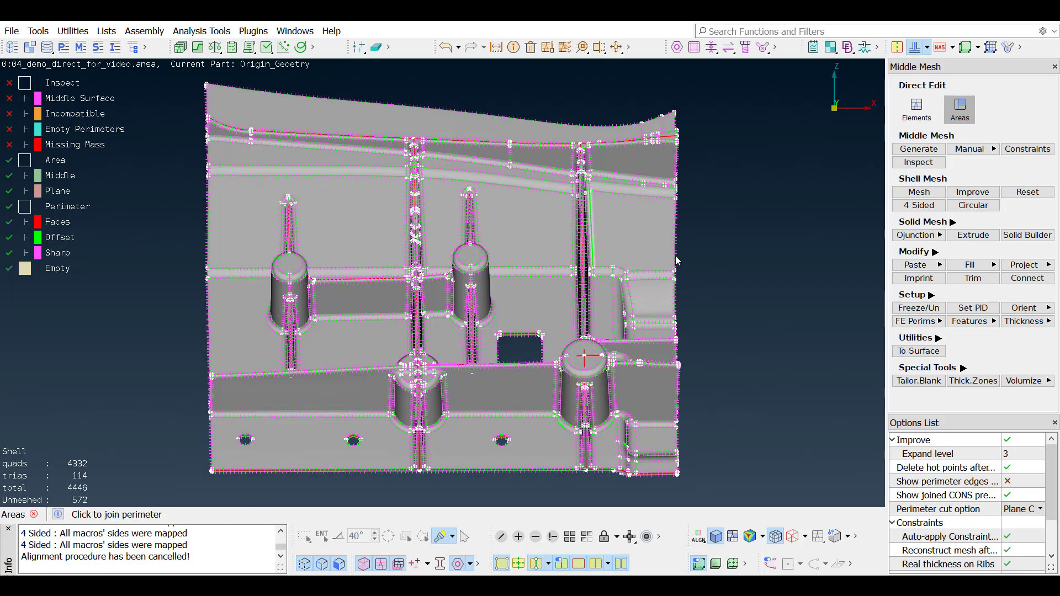
Run the automatic Ojunction treatment on the large lower boss only, excluding the two upper bosses, creating Hexa Solids with Interface Shells set to None
left_click(929, 238)
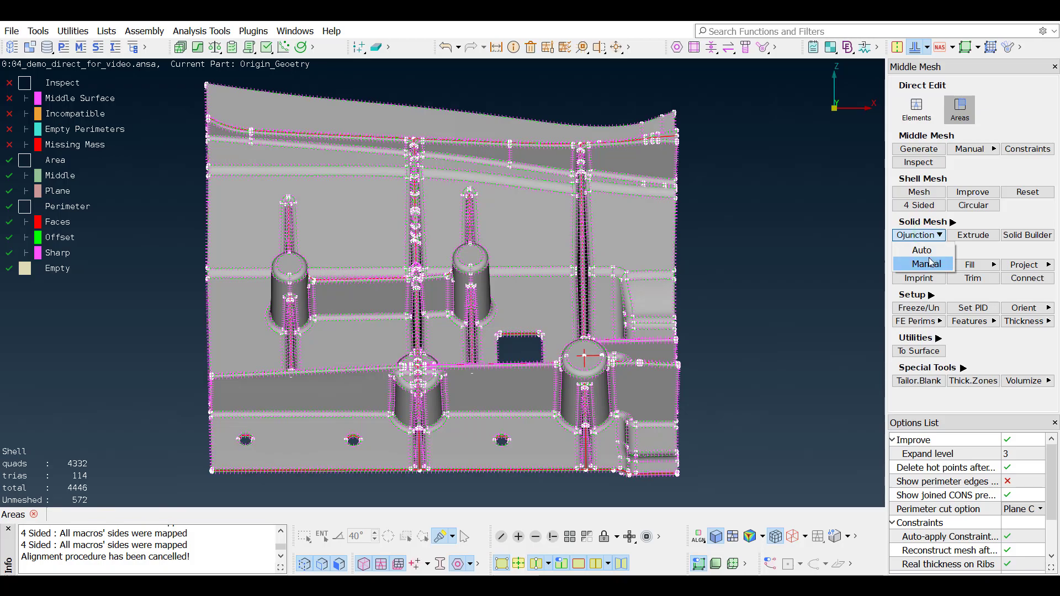
left_click(929, 252)
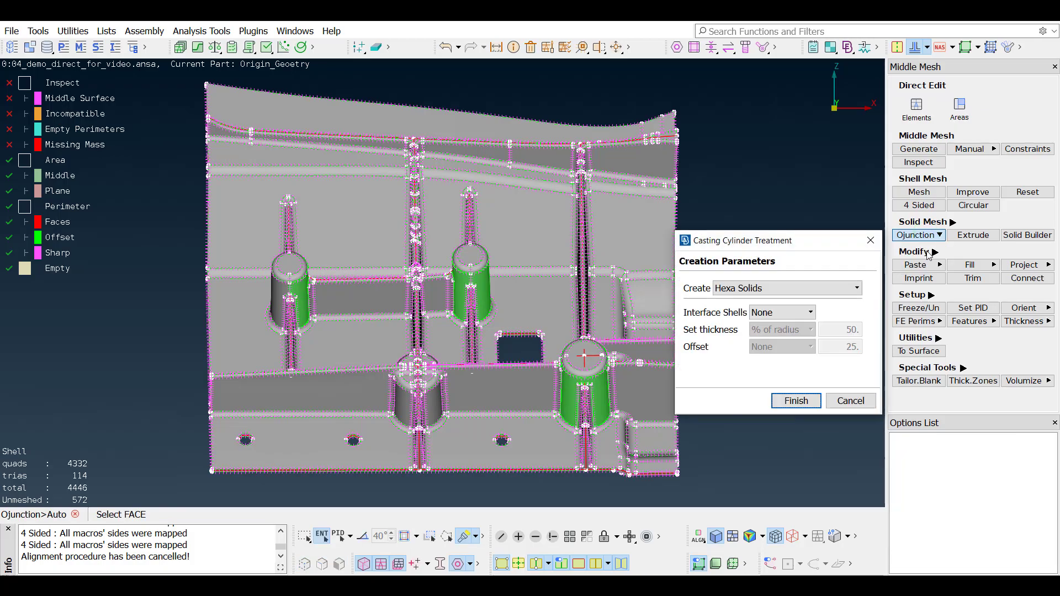
left_click(528, 343)
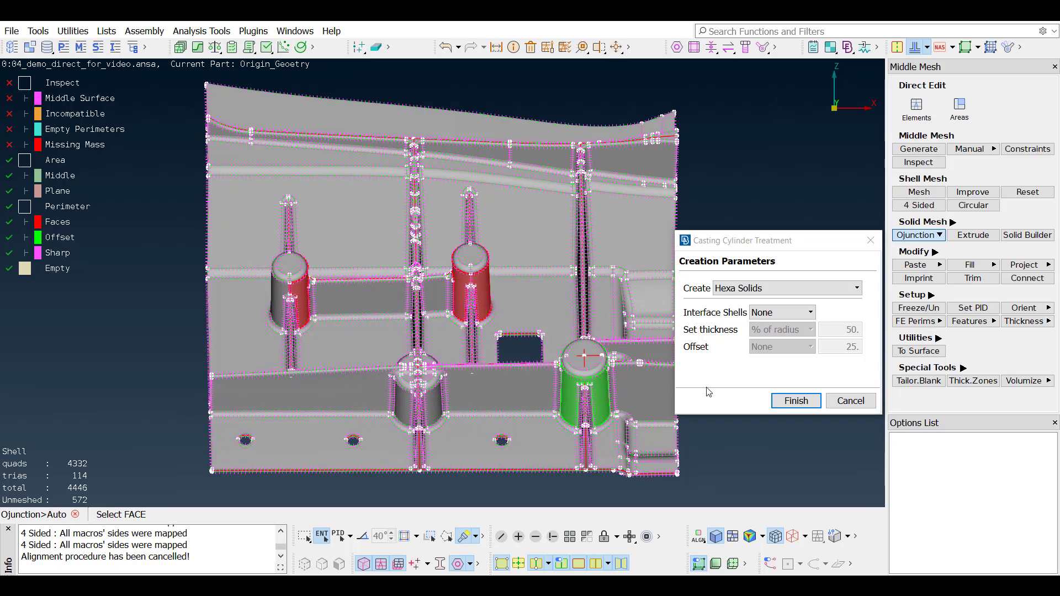
left_click(857, 289)
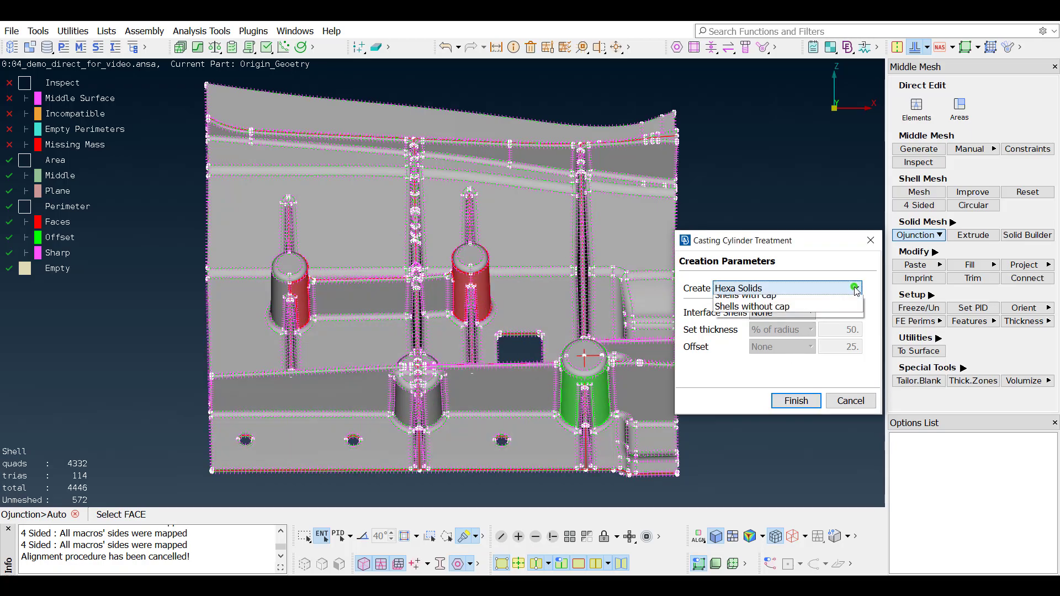
left_click(856, 289)
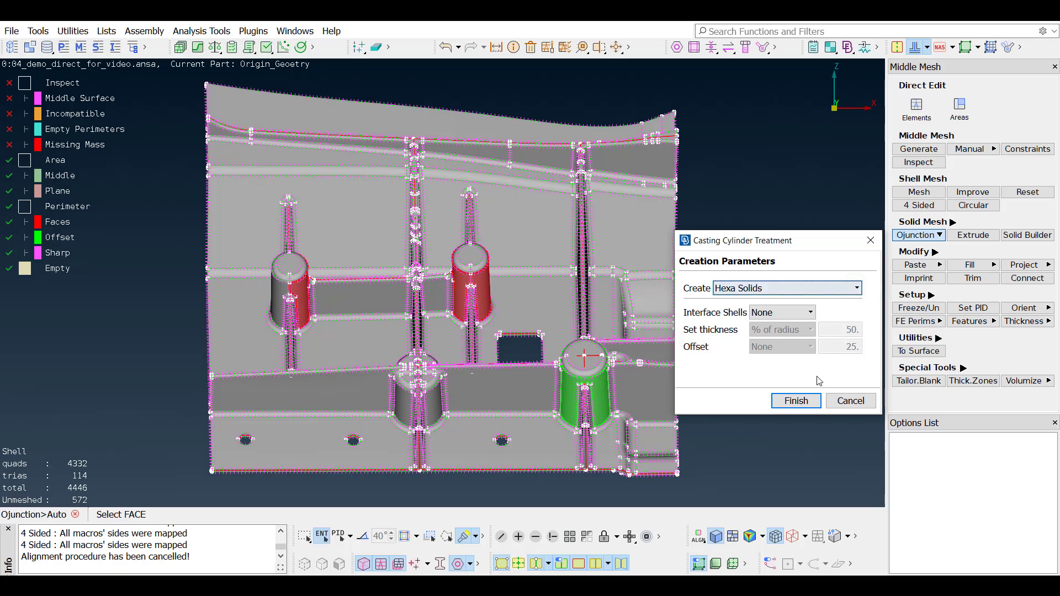
left_click(810, 402)
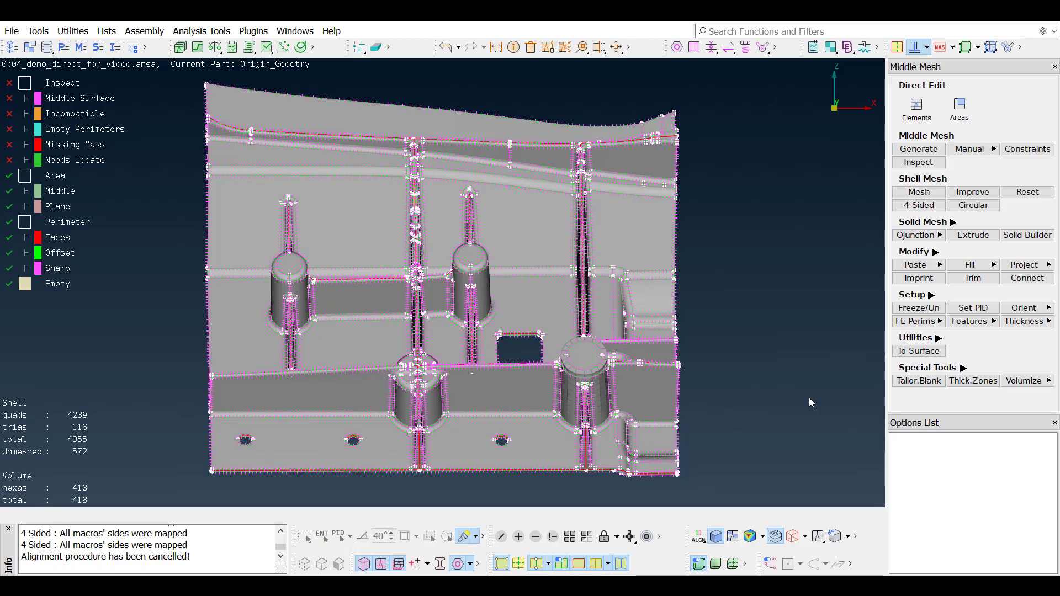
Inspect all faces and shells of the part again and switch the display from the geometry to the middle mesh
left_click(919, 163)
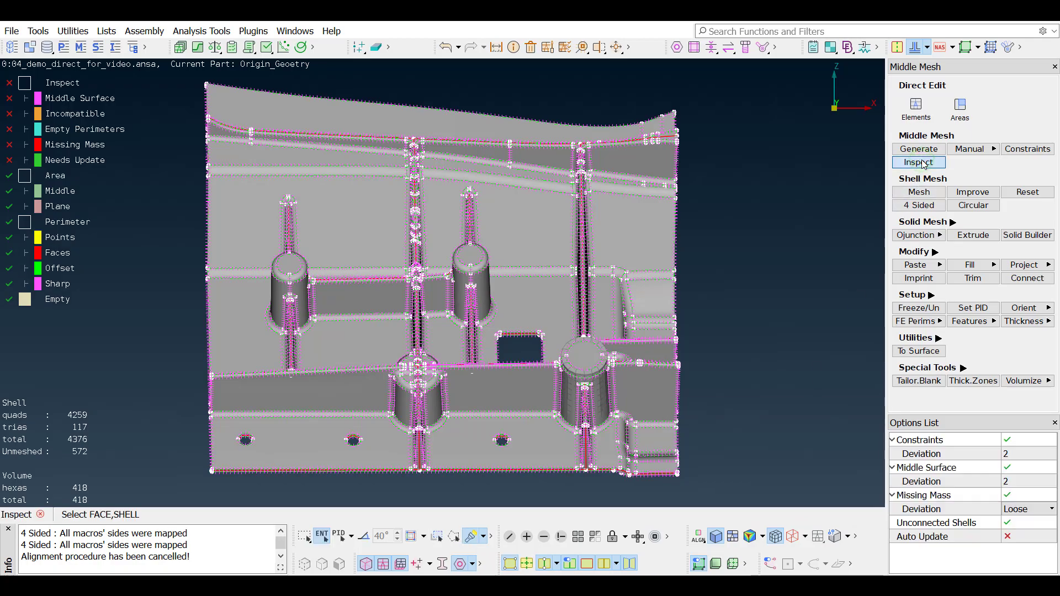
left_click_drag(722, 496, 180, 75)
middle_click(178, 76)
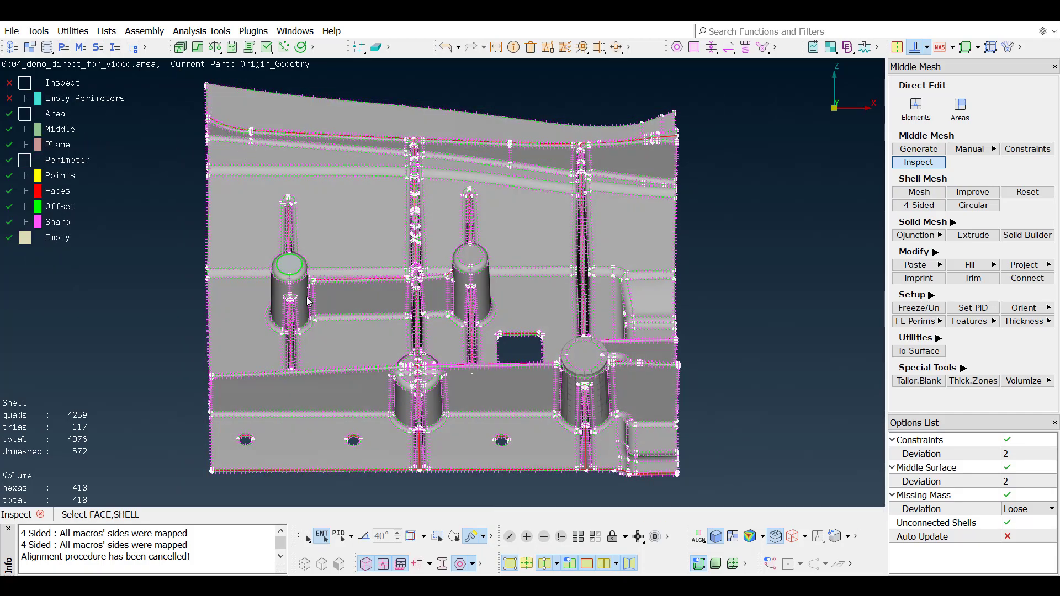
left_click(509, 569)
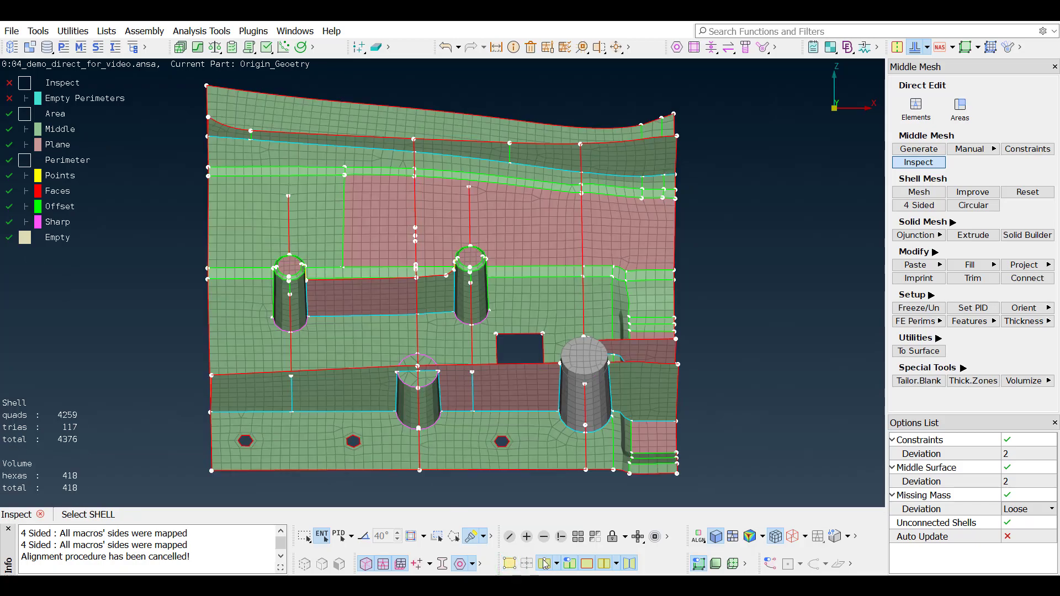